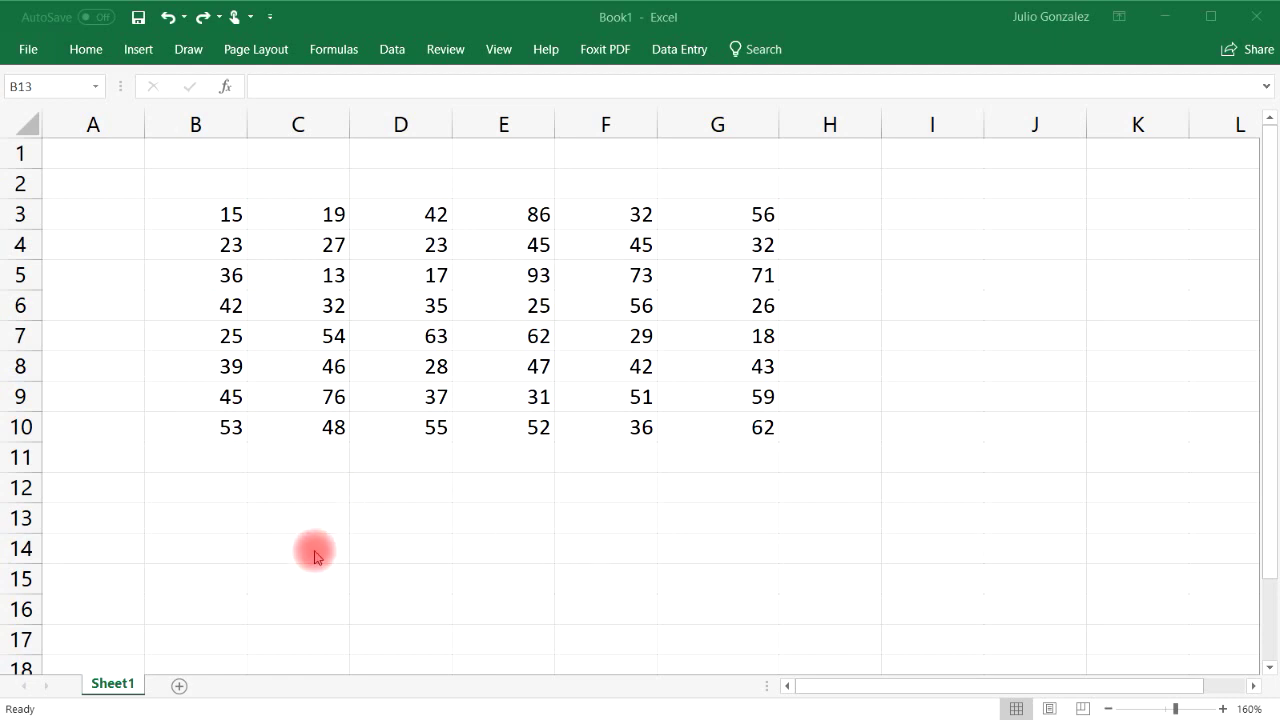
# Step: Highlight cell D6 with a yellow fill to mark it as the reference cell
pyautogui.click(444, 317)
pyautogui.click(438, 306)
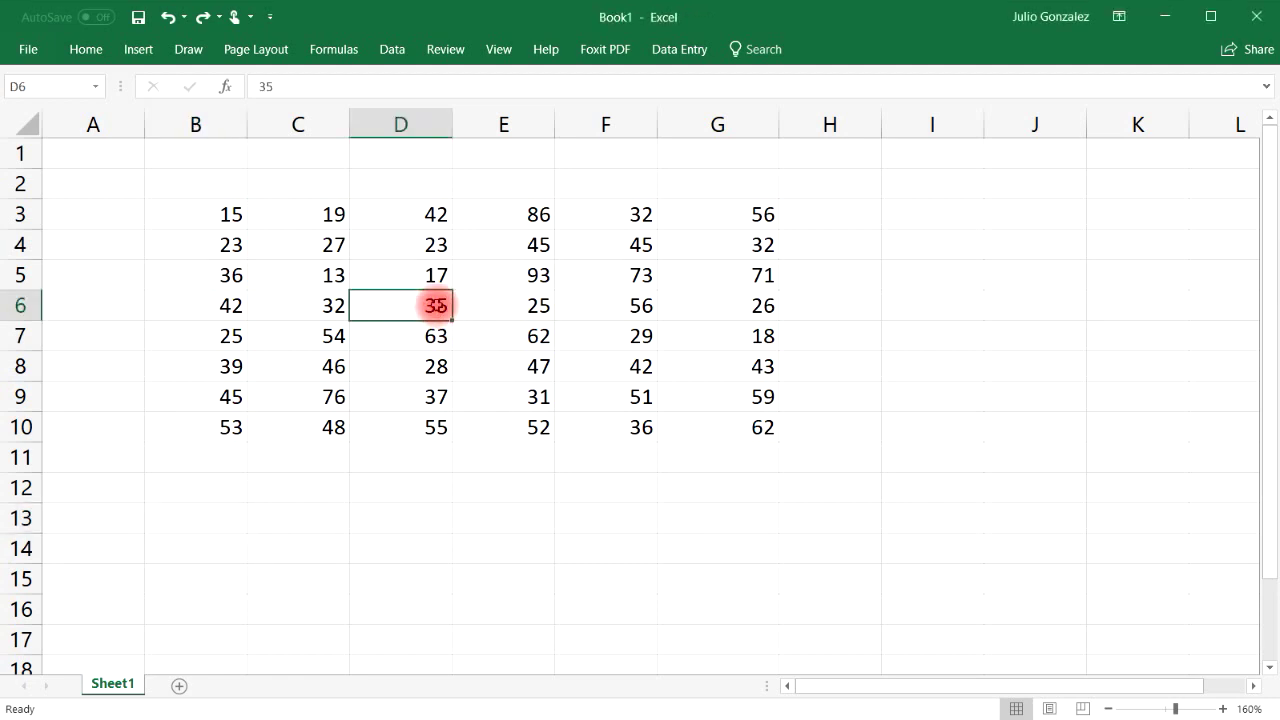
pyautogui.click(86, 49)
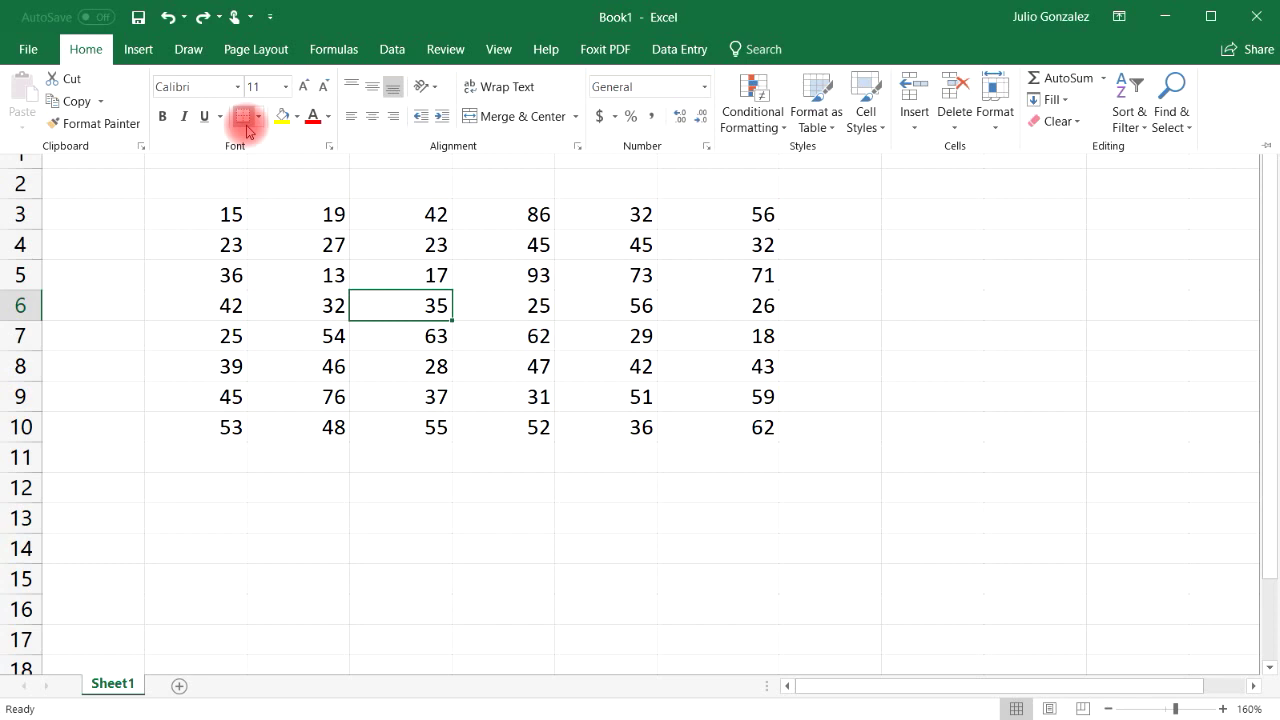
pyautogui.click(285, 116)
# Step: Enter the formula =OFFSET(D6,3,0) in cell B12 to return the value three rows below D6
pyautogui.click(228, 491)
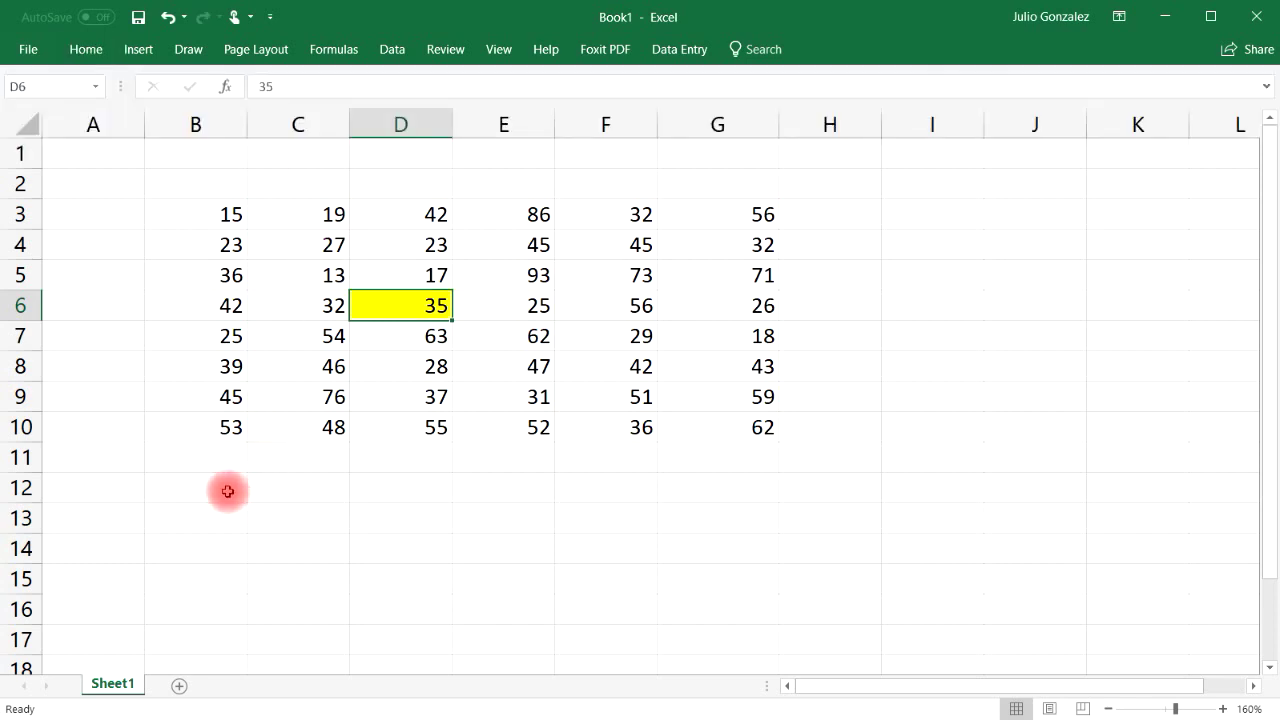
pyautogui.click(224, 489)
pyautogui.write('=')
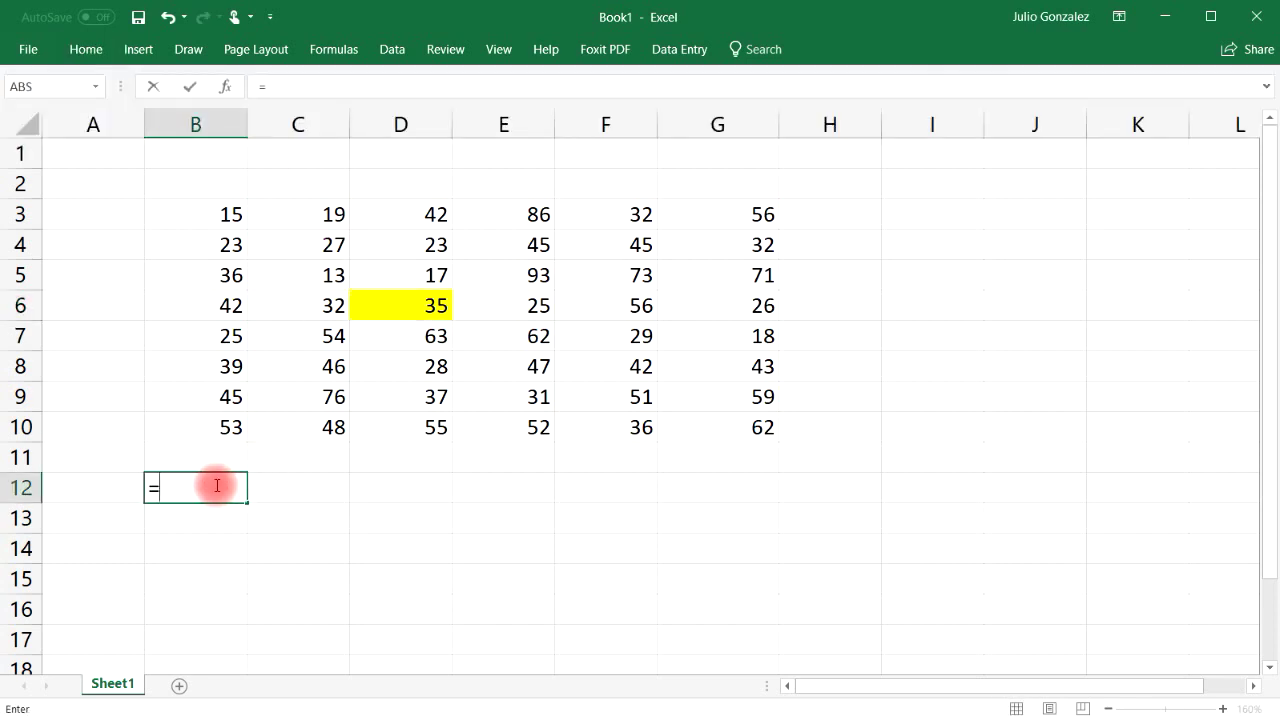
pyautogui.write('o')
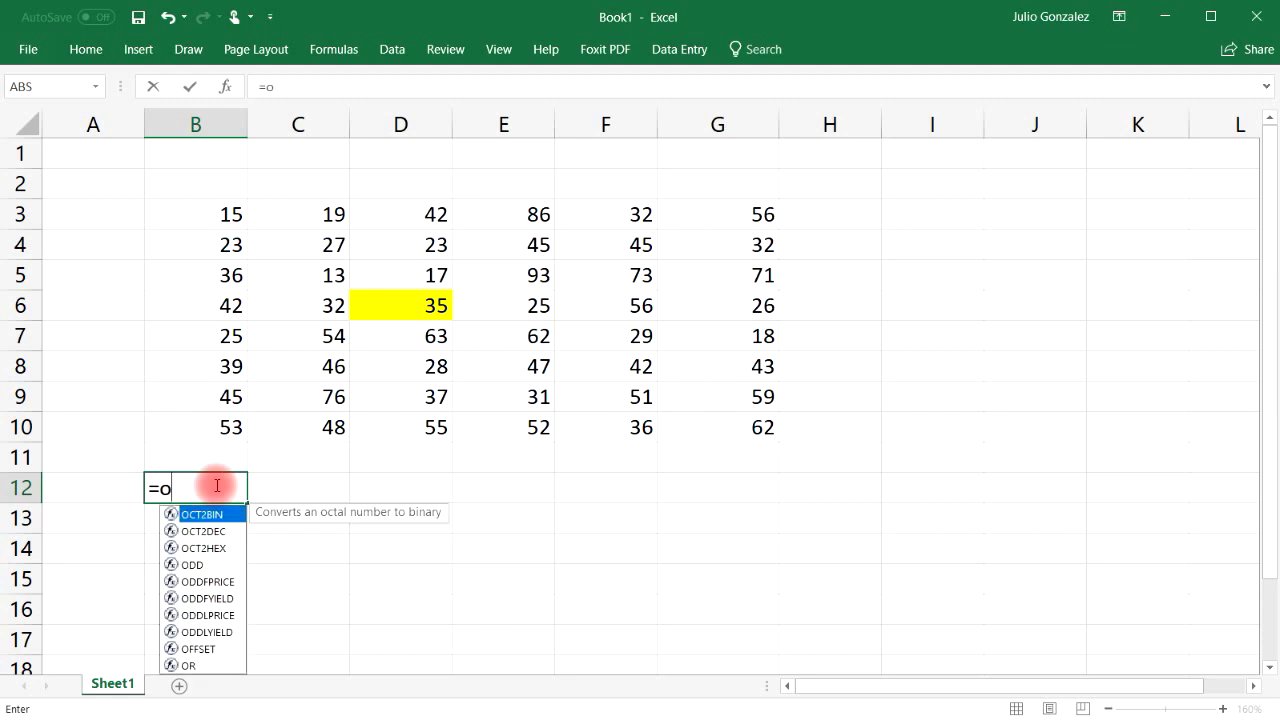
pyautogui.write('ffset(')
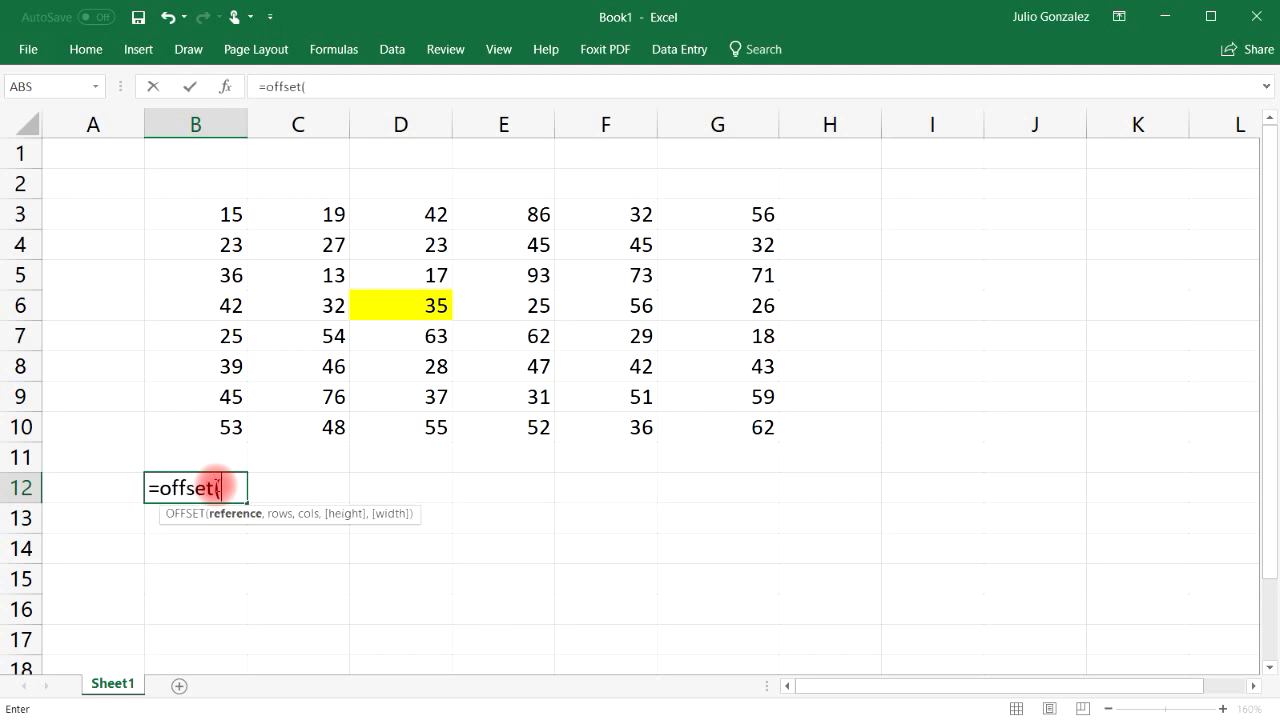
pyautogui.write('D6,')
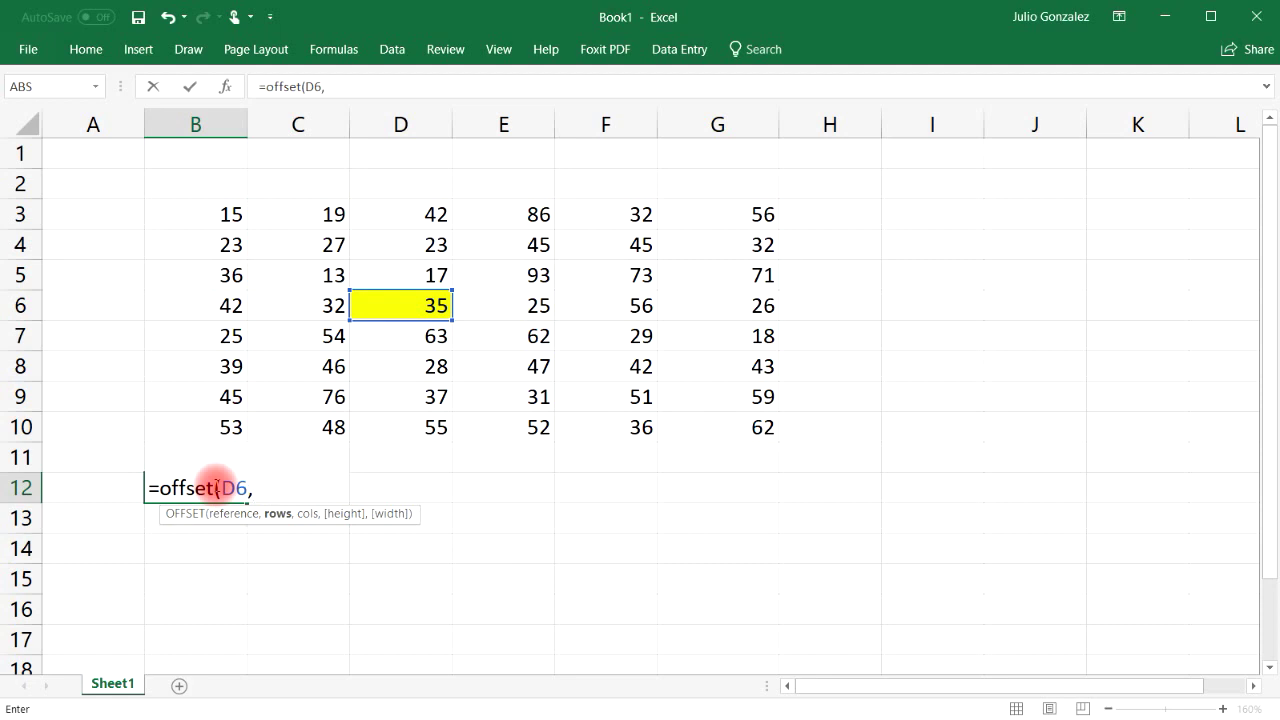
pyautogui.write('3,0')
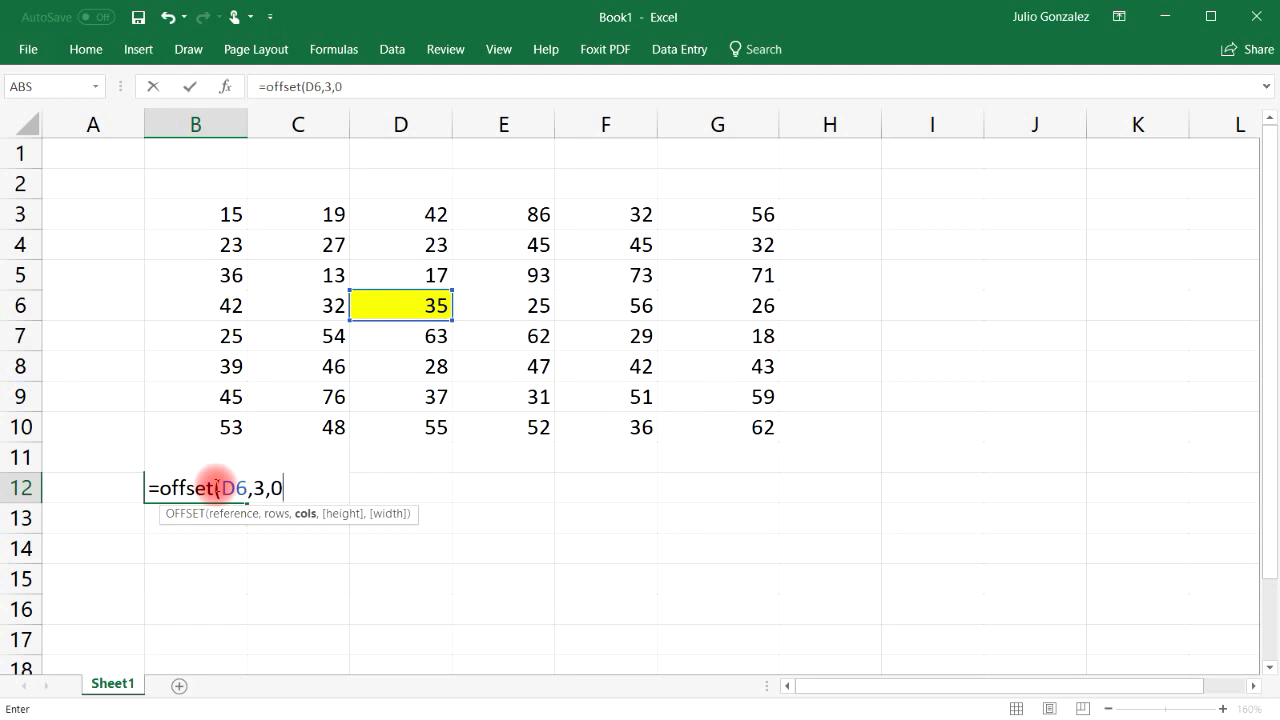
pyautogui.write(')')
pyautogui.press('Return')
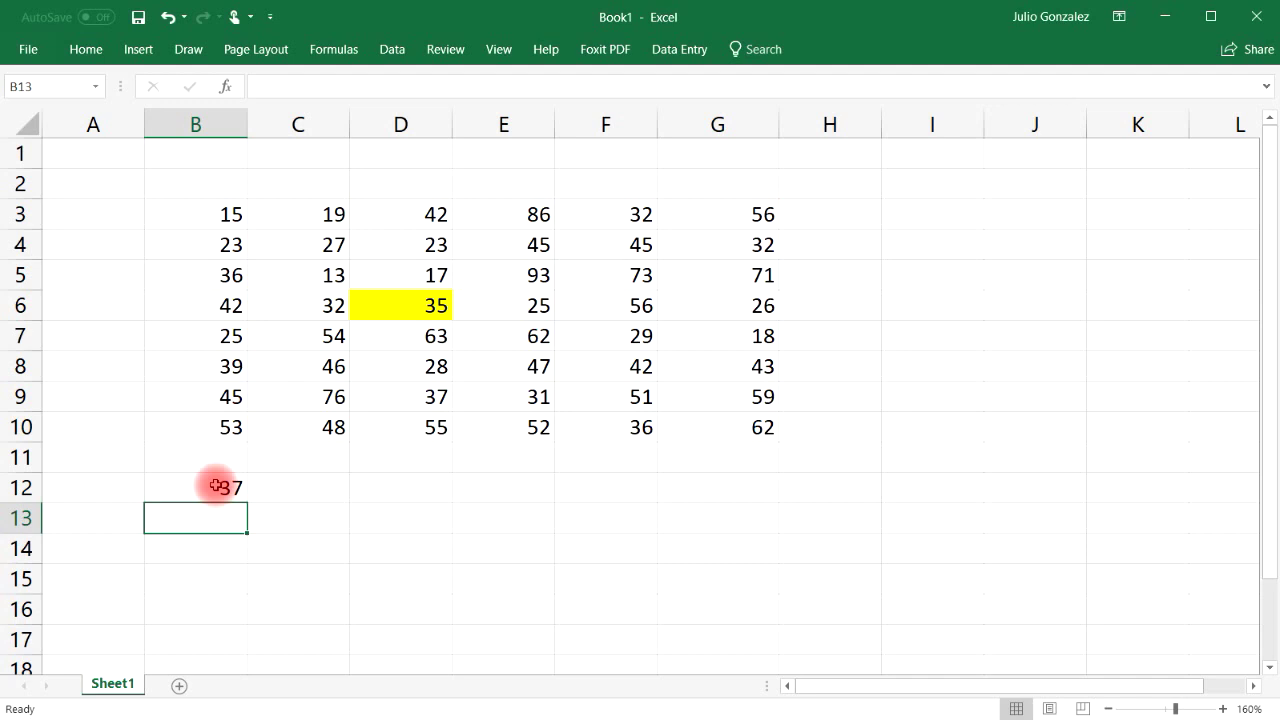
# Step: Check the B12 formula by tracing the cells below D6 one row at a time to D9
pyautogui.moveTo(222, 488)
pyautogui.mouseDown()
pyautogui.moveTo(229, 508)
pyautogui.moveTo(229, 486)
pyautogui.mouseUp()
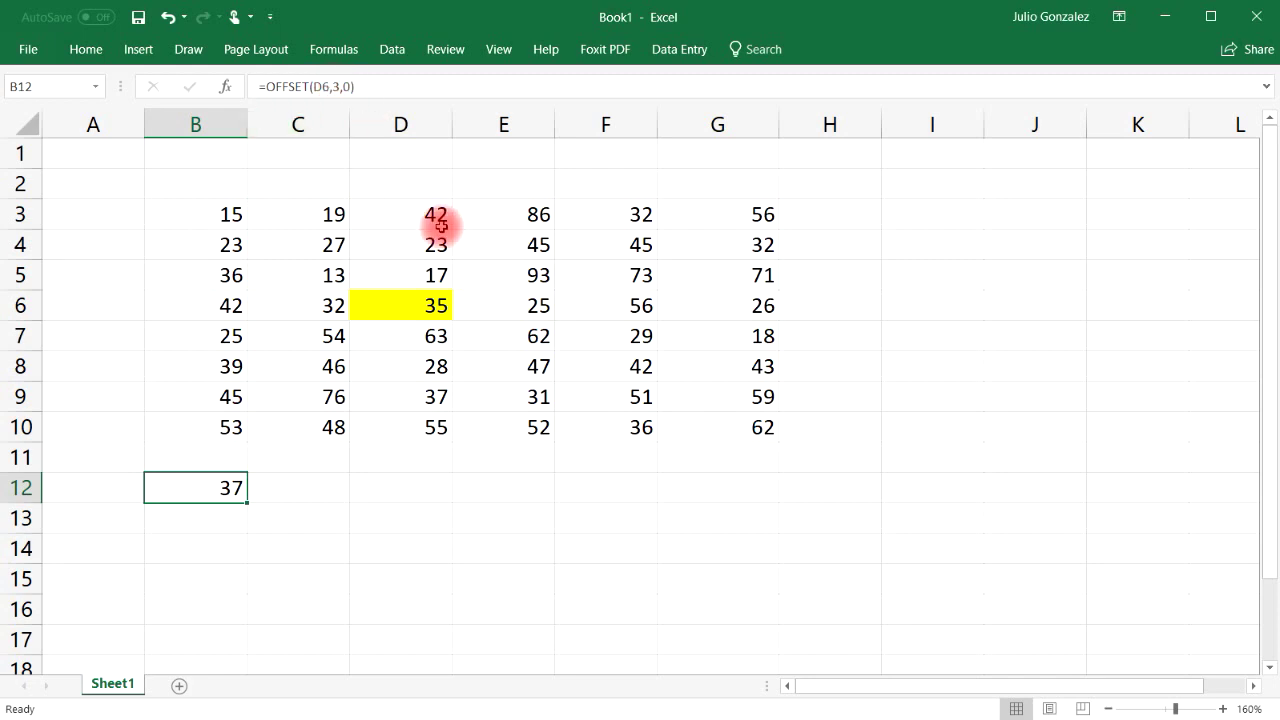
pyautogui.click(436, 336)
pyautogui.click(436, 367)
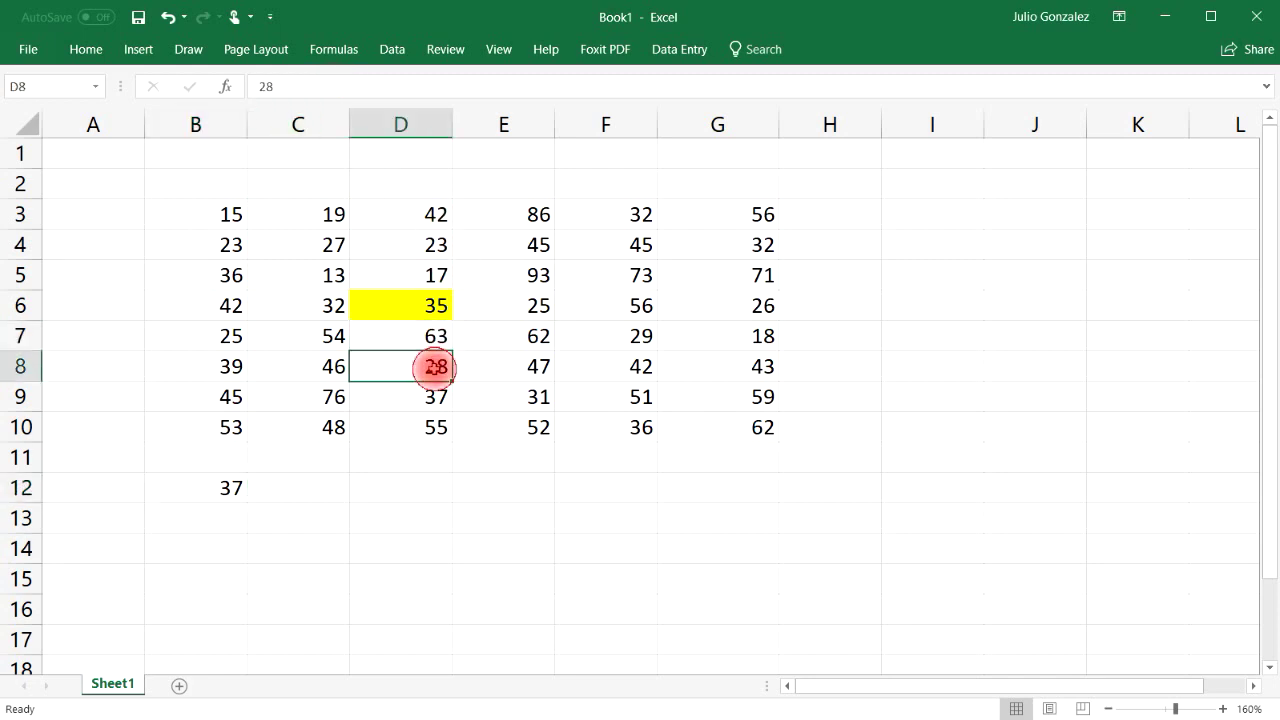
pyautogui.click(436, 397)
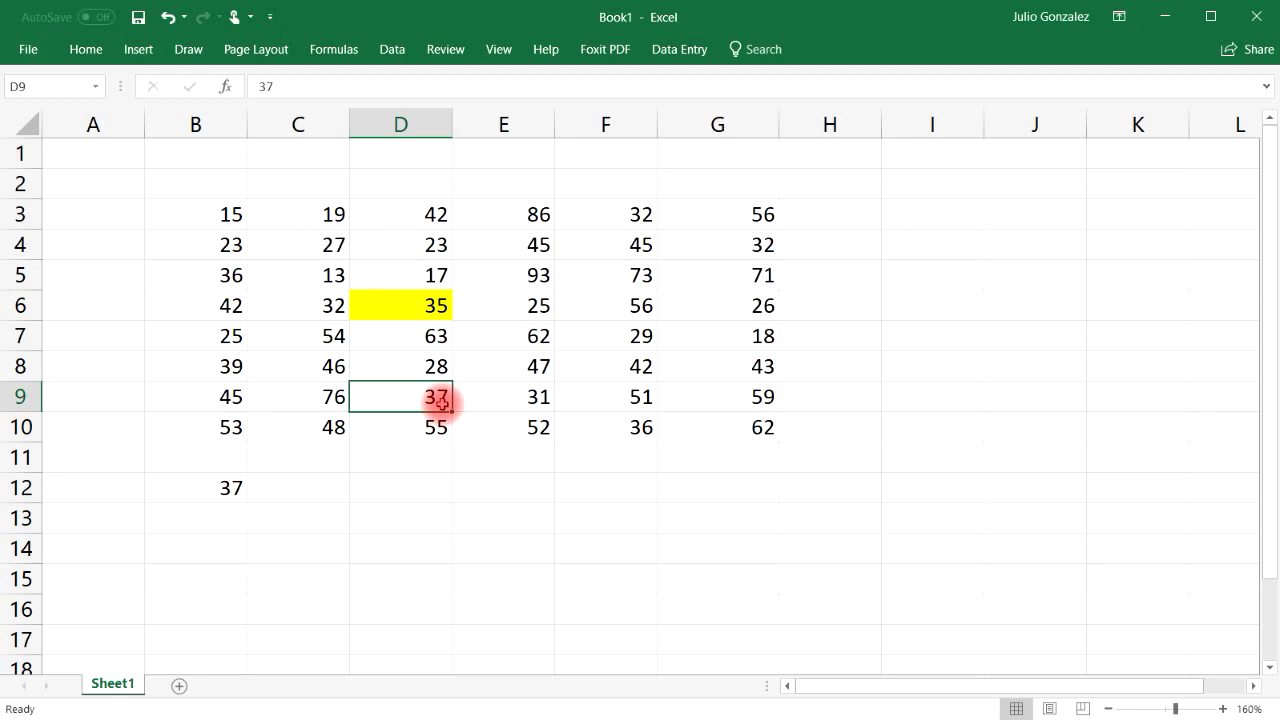
pyautogui.moveTo(452, 405); pyautogui.dragTo(236, 503)
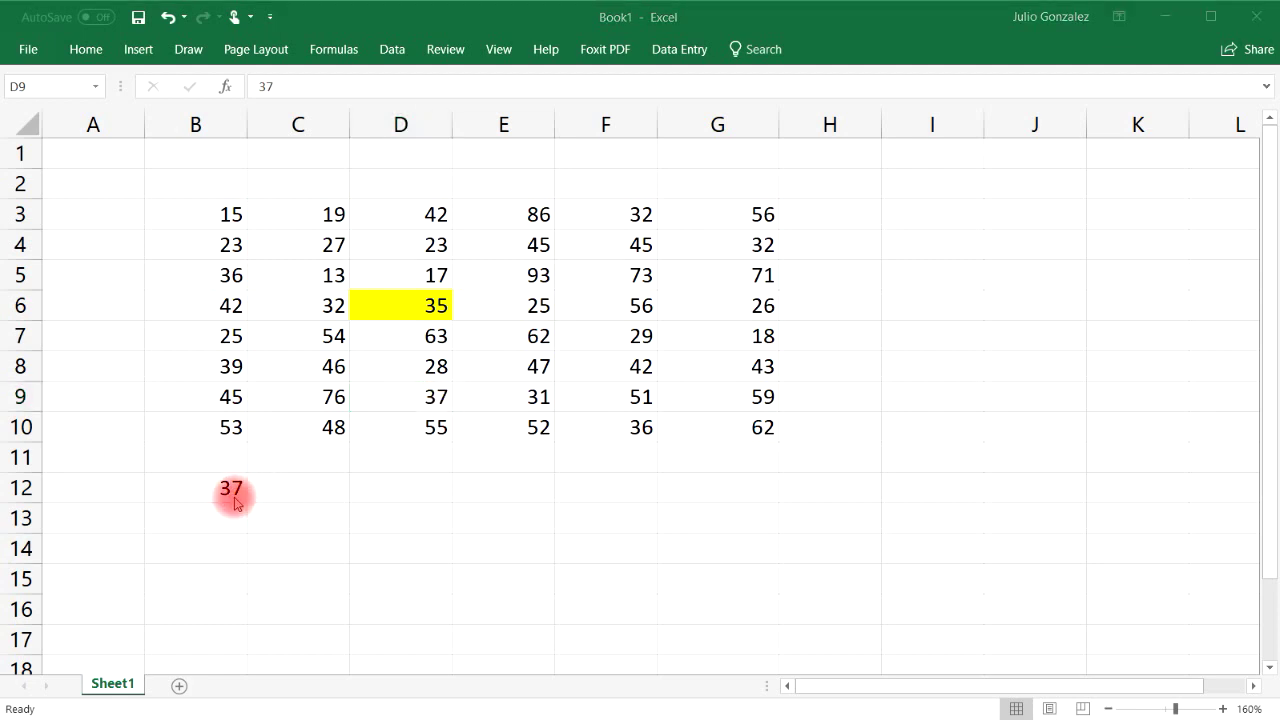
# Step: Enter =OFFSET(D6,4,0) in cell B13 and compare its result with cell D10
pyautogui.click(209, 519)
pyautogui.write('=o')
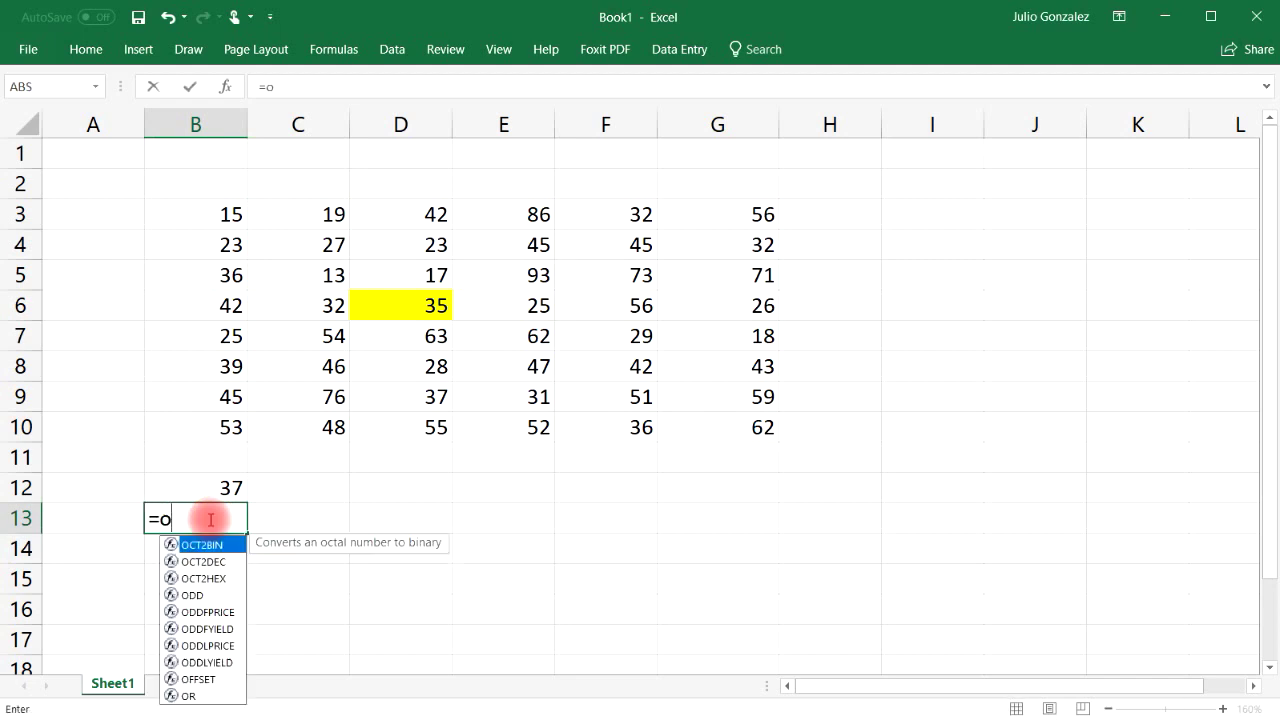
pyautogui.write('ffset(')
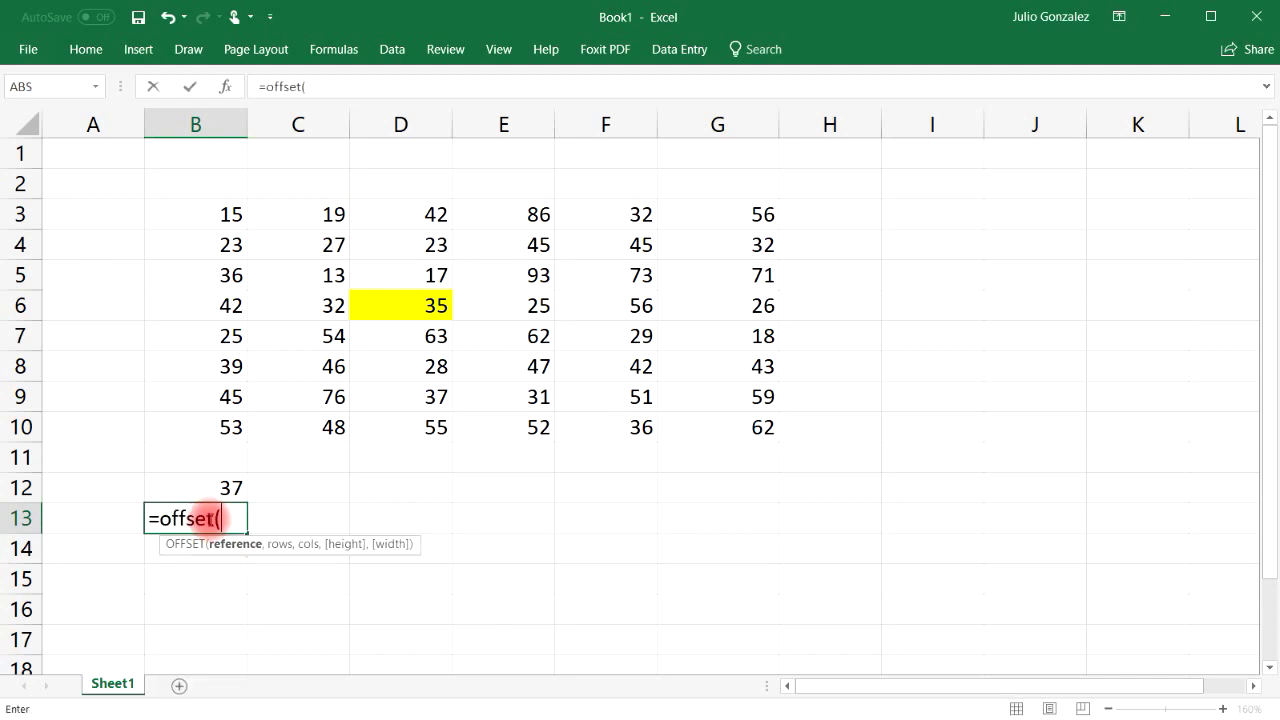
pyautogui.write('D')
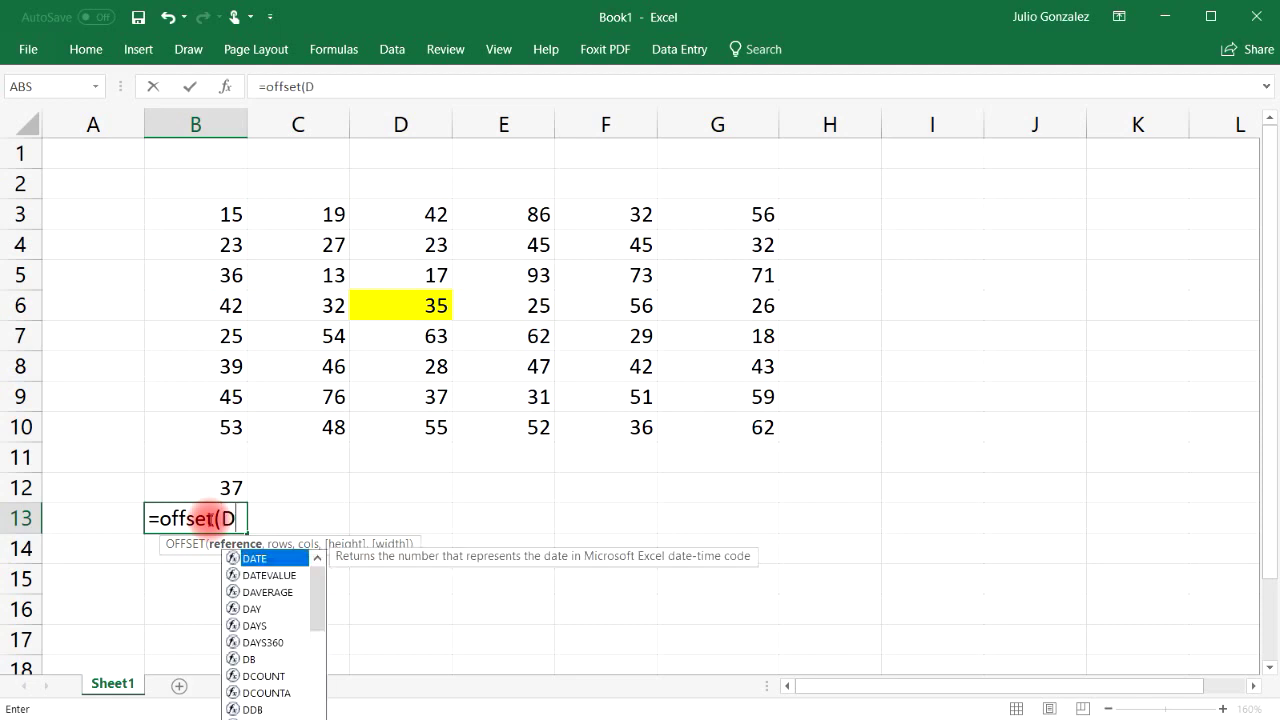
pyautogui.write('6,4,0)')
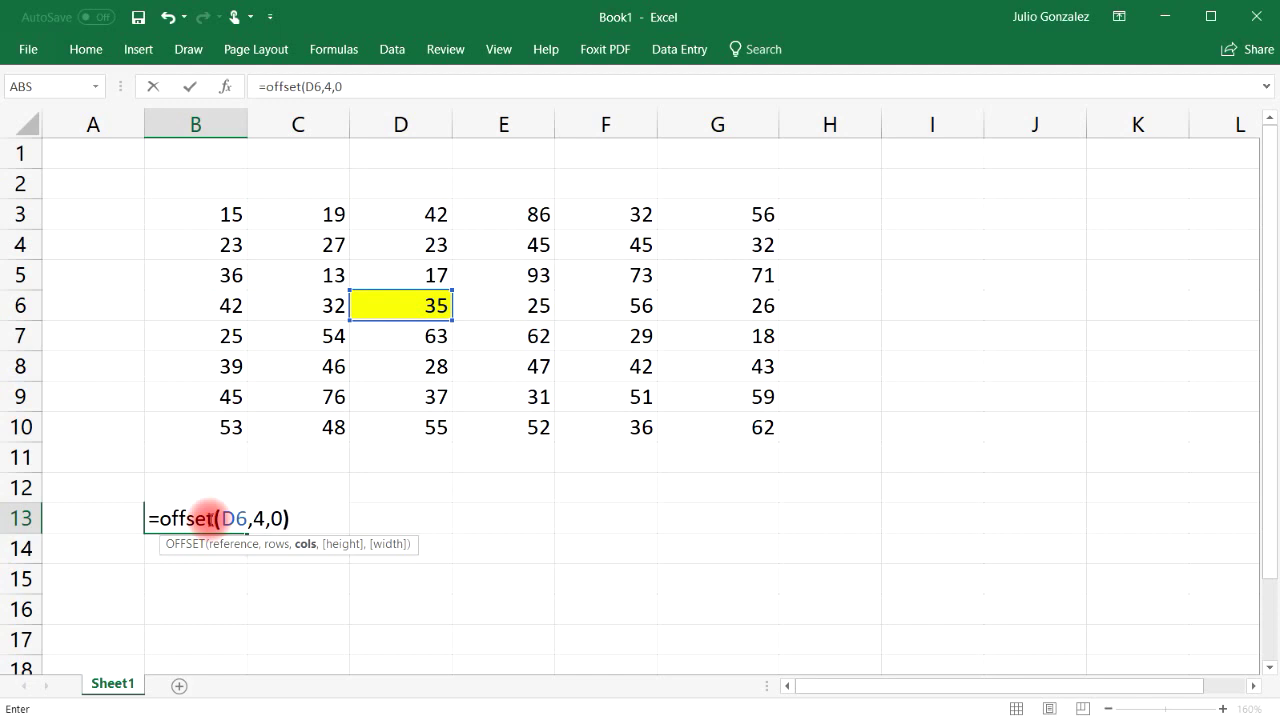
pyautogui.press('Return')
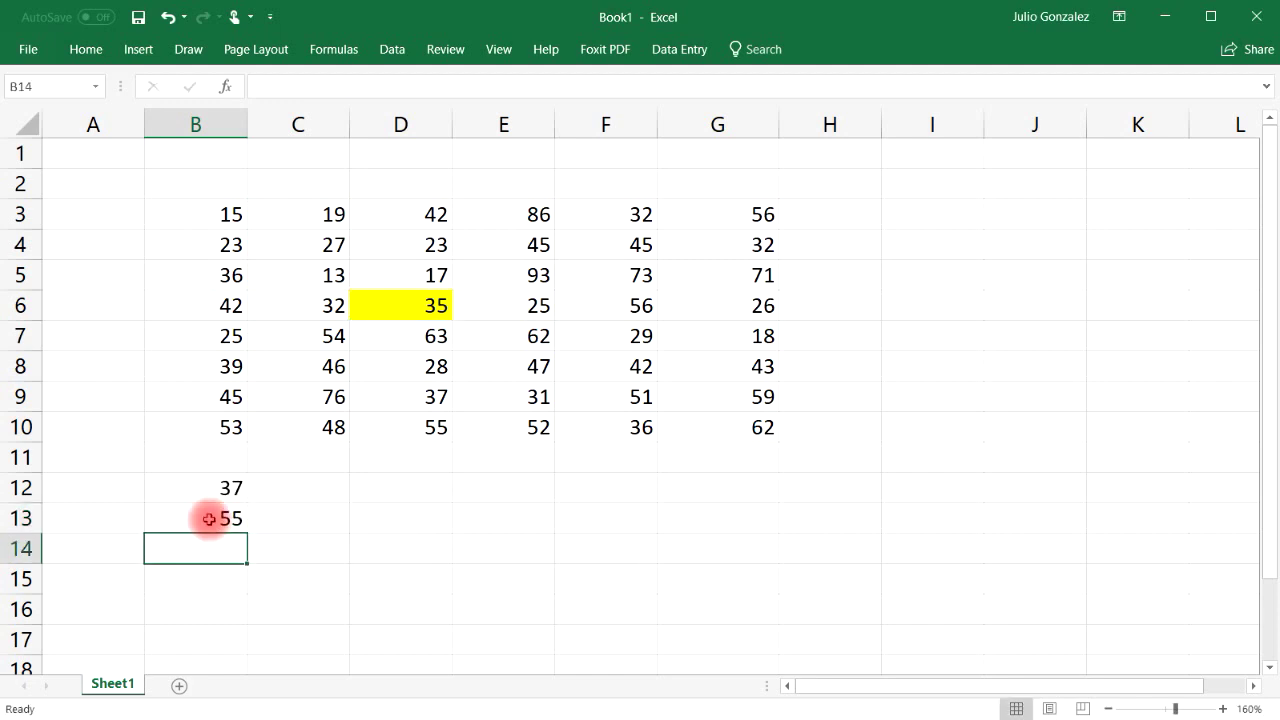
pyautogui.click(428, 426)
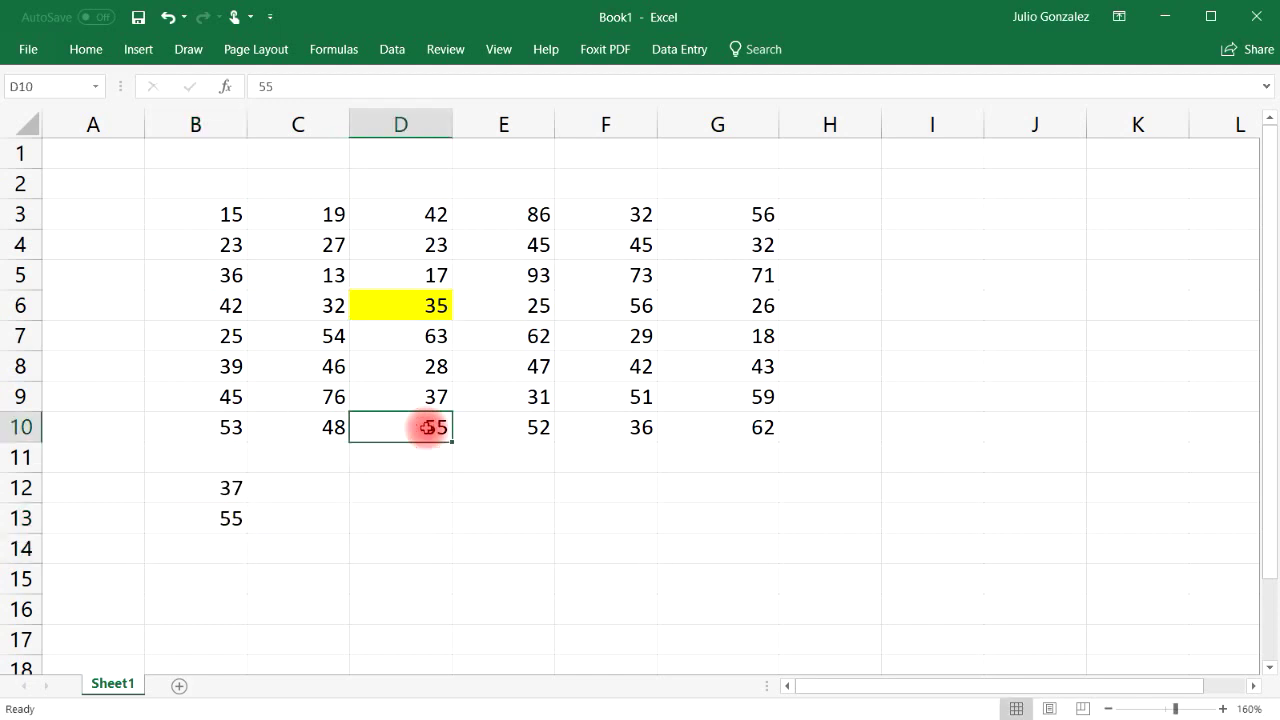
# Step: Enter =OFFSET(D6,-3,0) in cell B14 to return the value three rows above D6
pyautogui.click(220, 528)
pyautogui.click(230, 548)
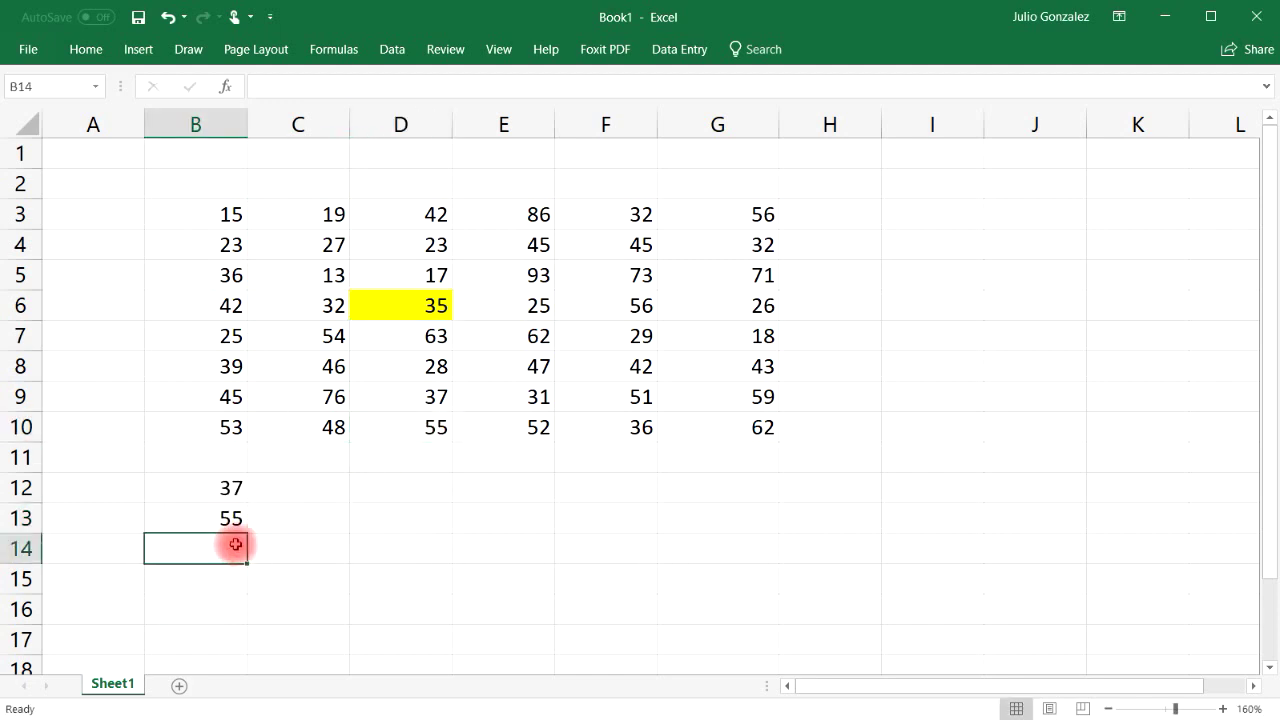
pyautogui.write('=off')
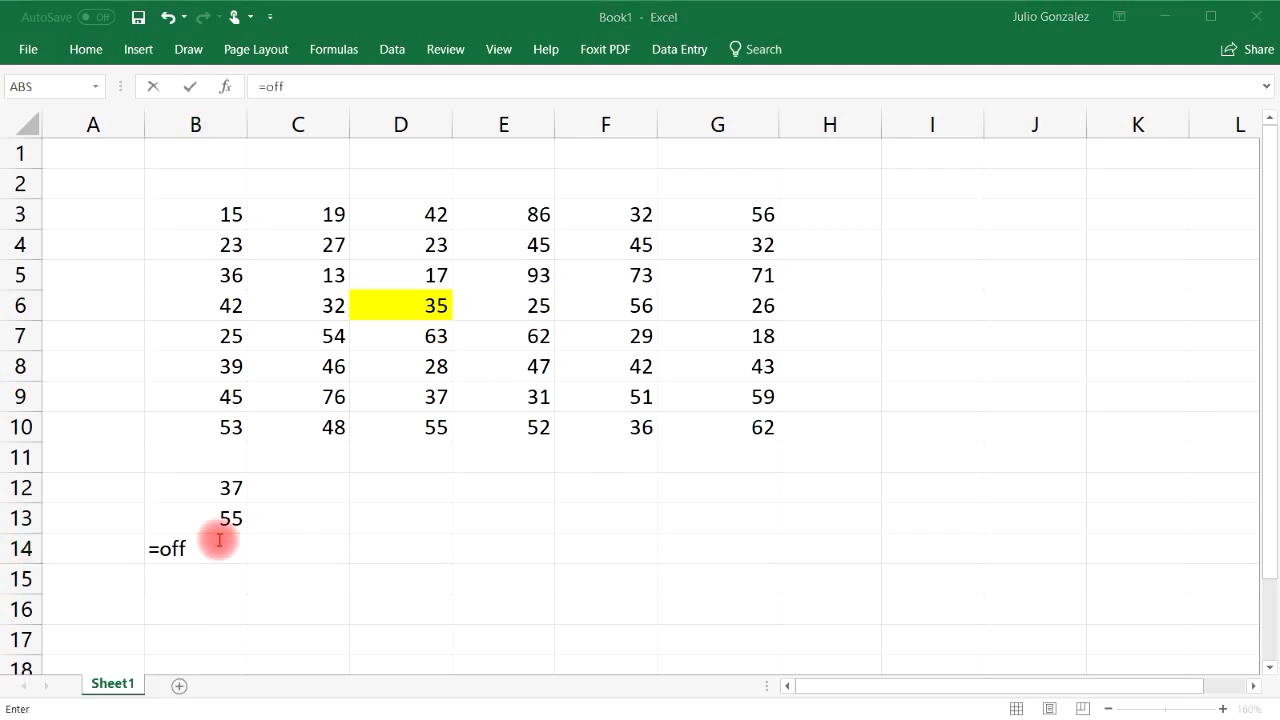
pyautogui.write('s')
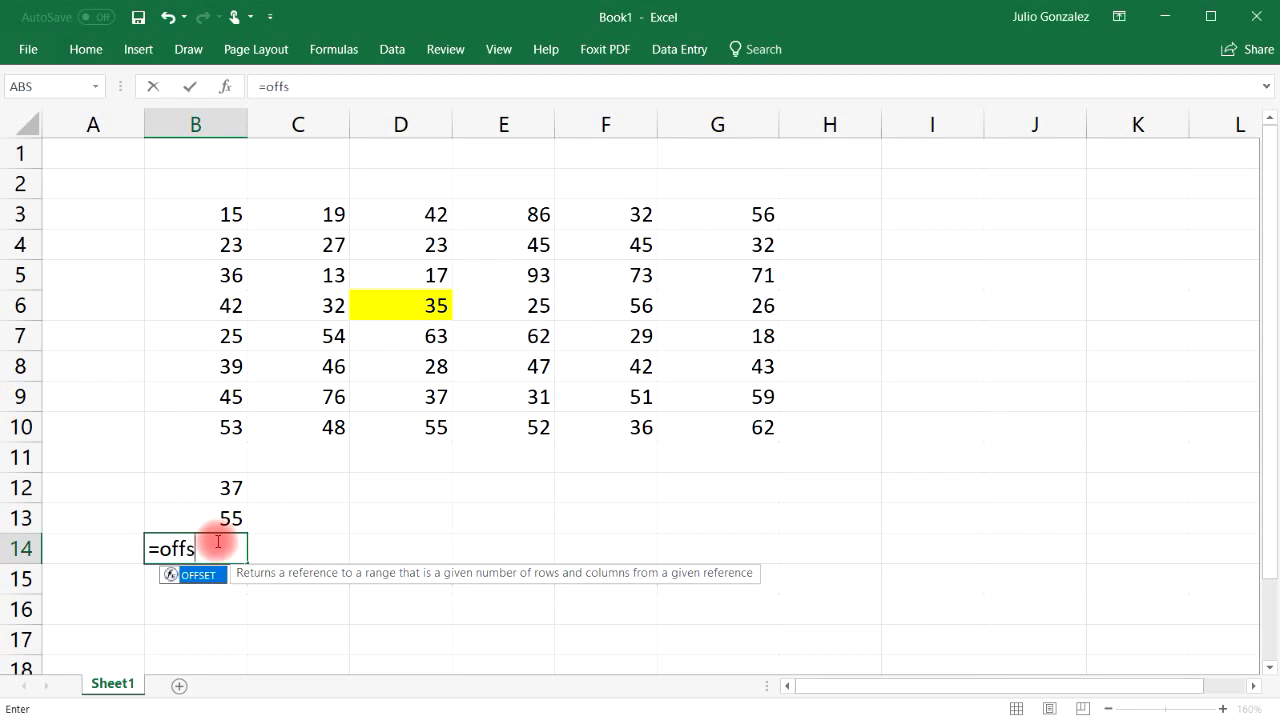
pyautogui.write('et(')
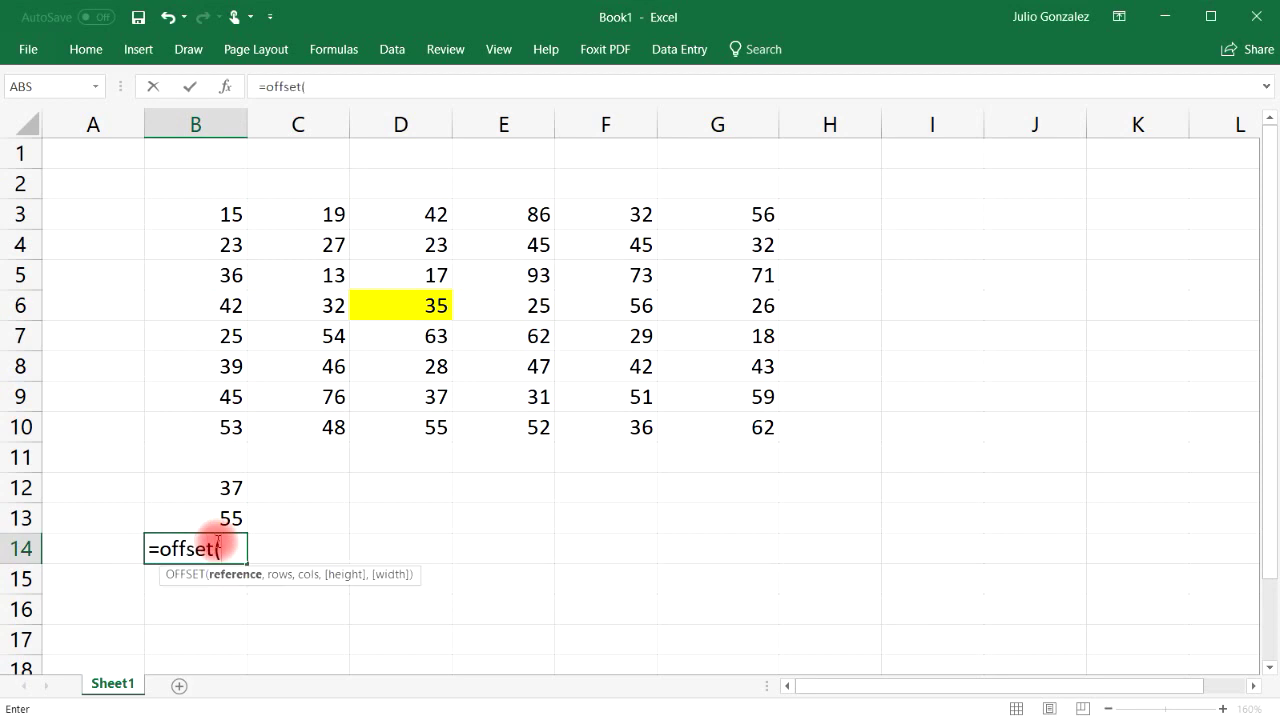
pyautogui.write('D6,')
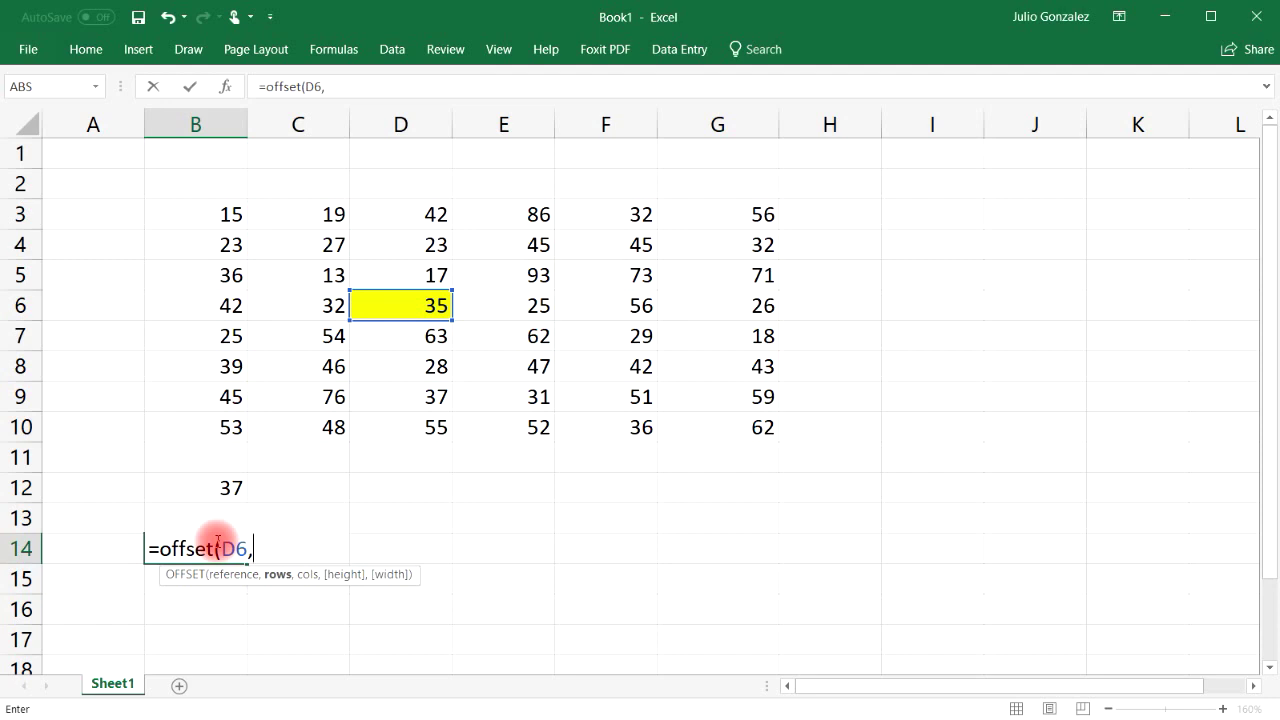
pyautogui.write('-3,0)')
pyautogui.press('Return')
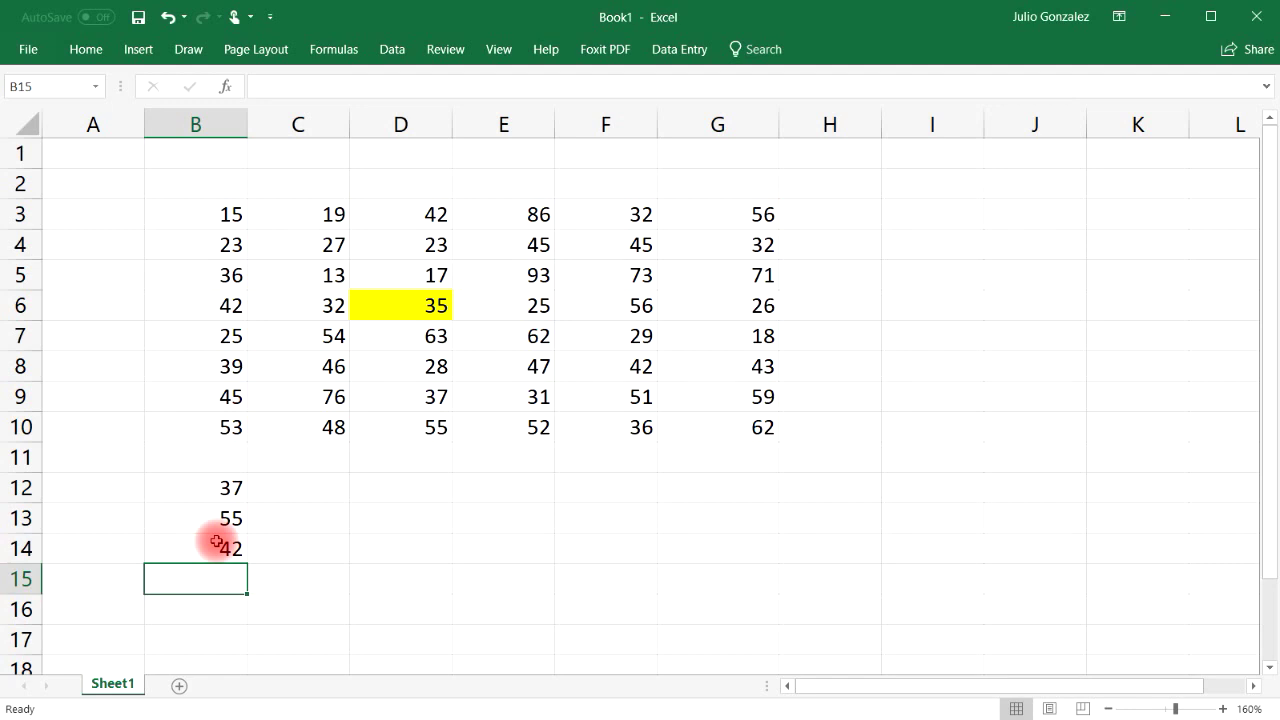
# Step: Check the B14 formula by tracing the cells above D6 one row at a time to D3
pyautogui.click(216, 541)
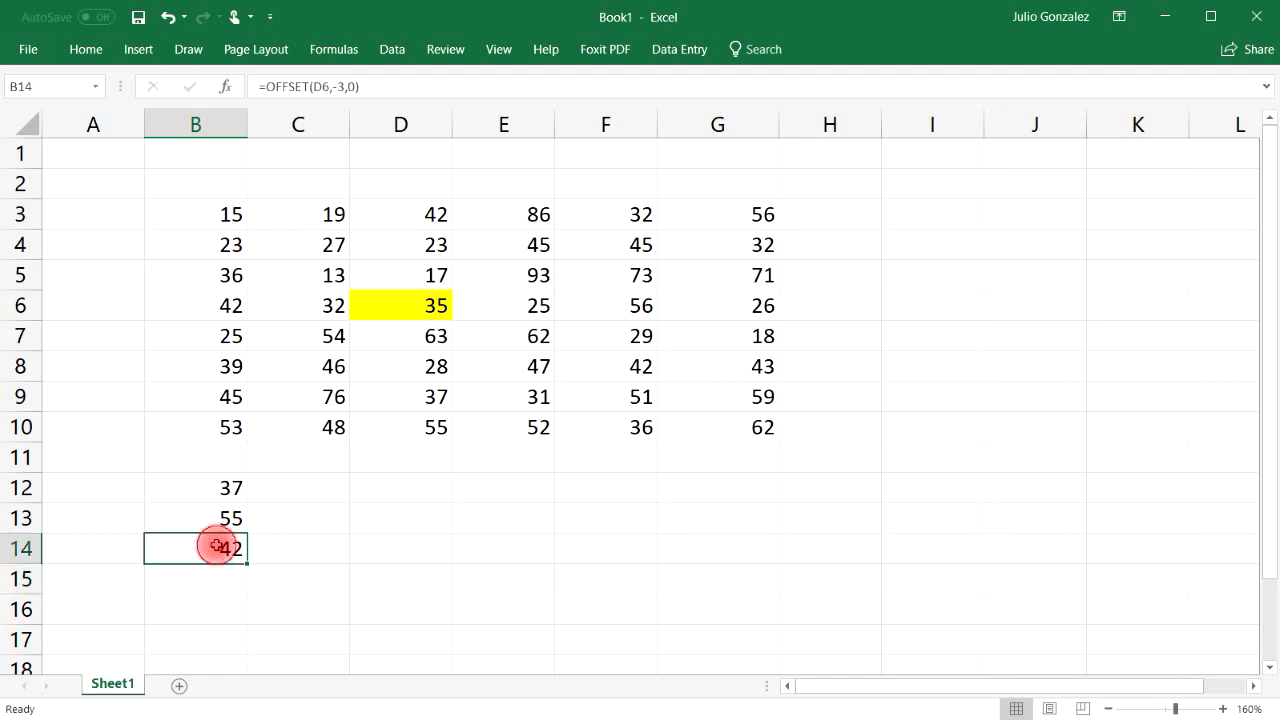
pyautogui.click(440, 272)
pyautogui.click(437, 246)
pyautogui.click(435, 214)
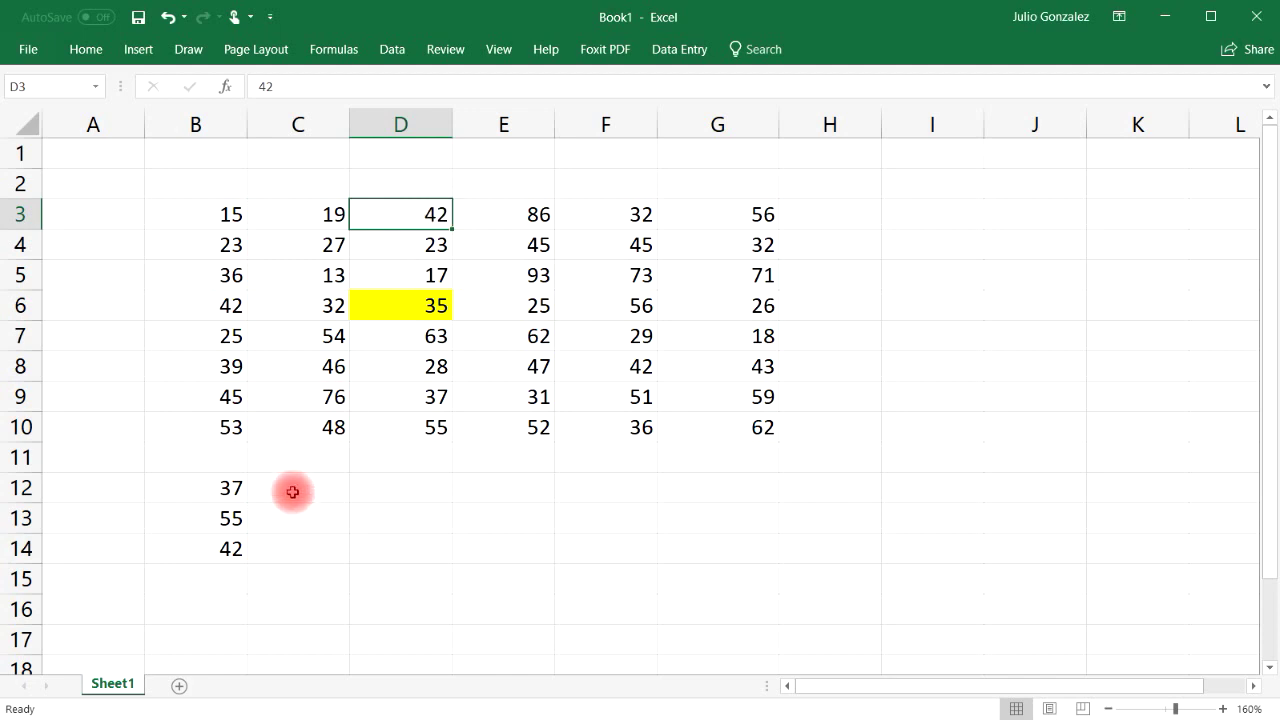
pyautogui.click(222, 550)
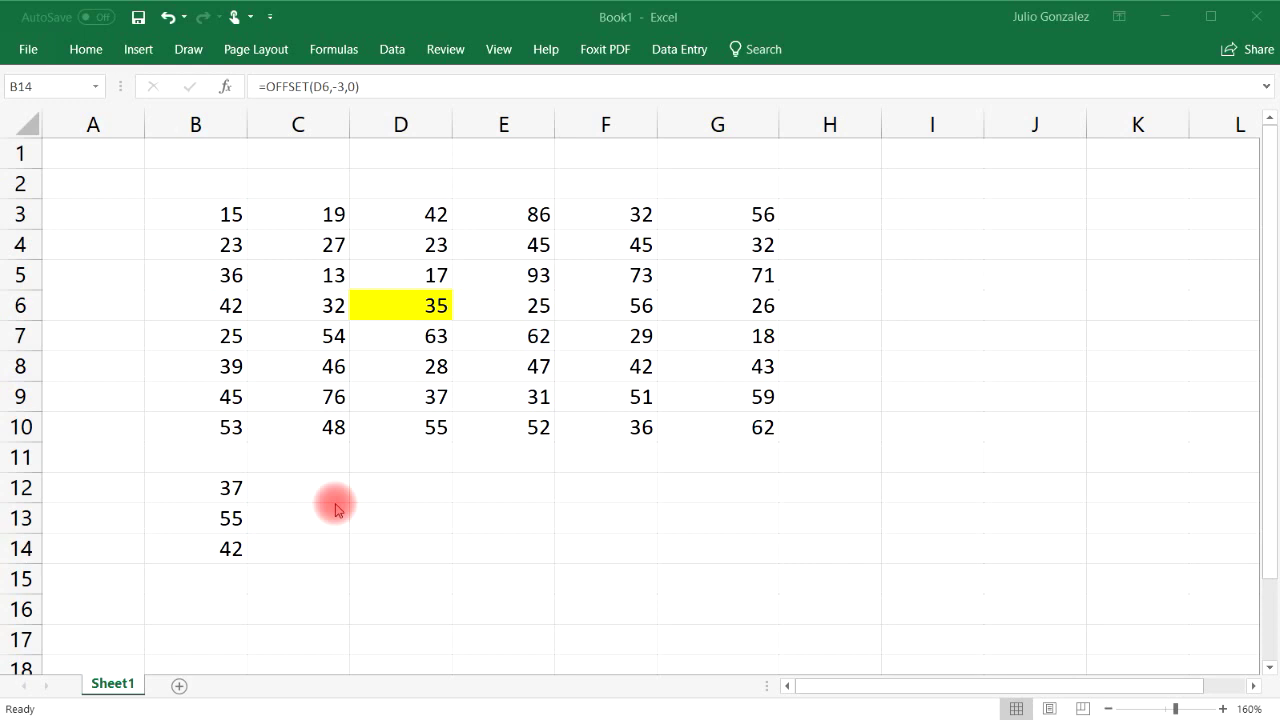
# Step: Enter =OFFSET(D6,0,3) in cell C12 to return the value three columns to the right of D6
pyautogui.click(329, 490)
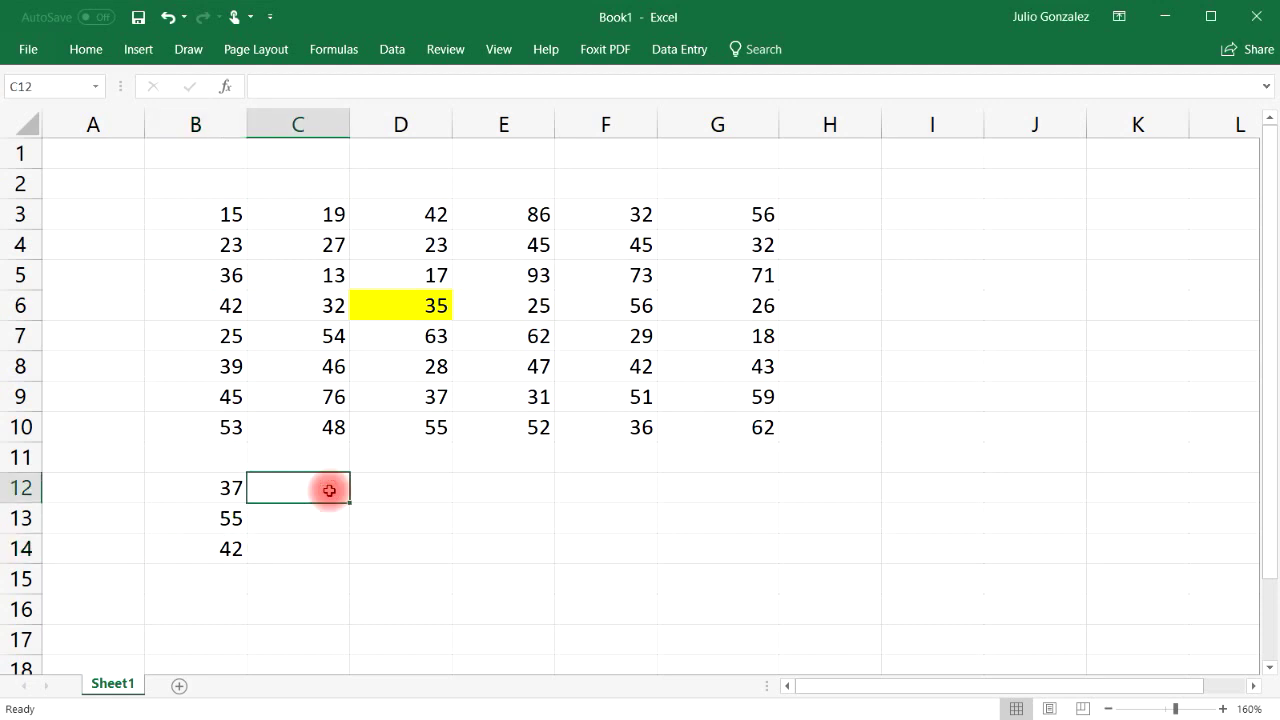
pyautogui.write('=offset')
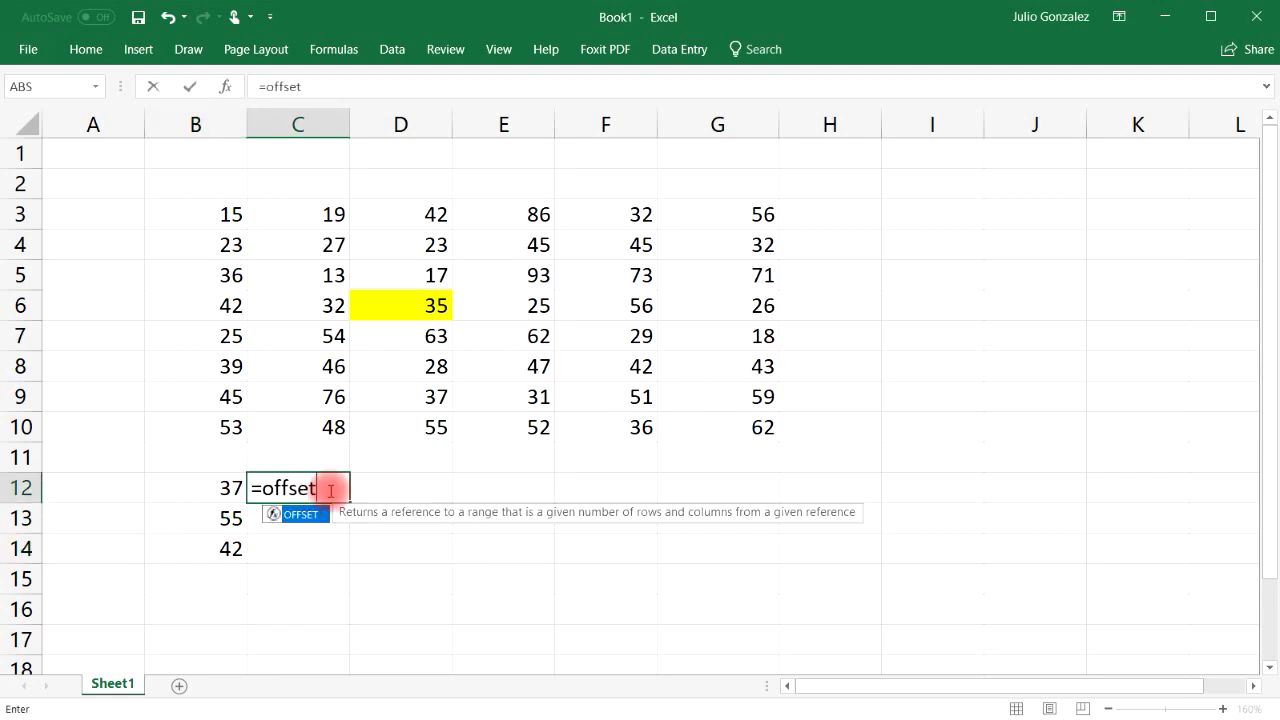
pyautogui.write('(')
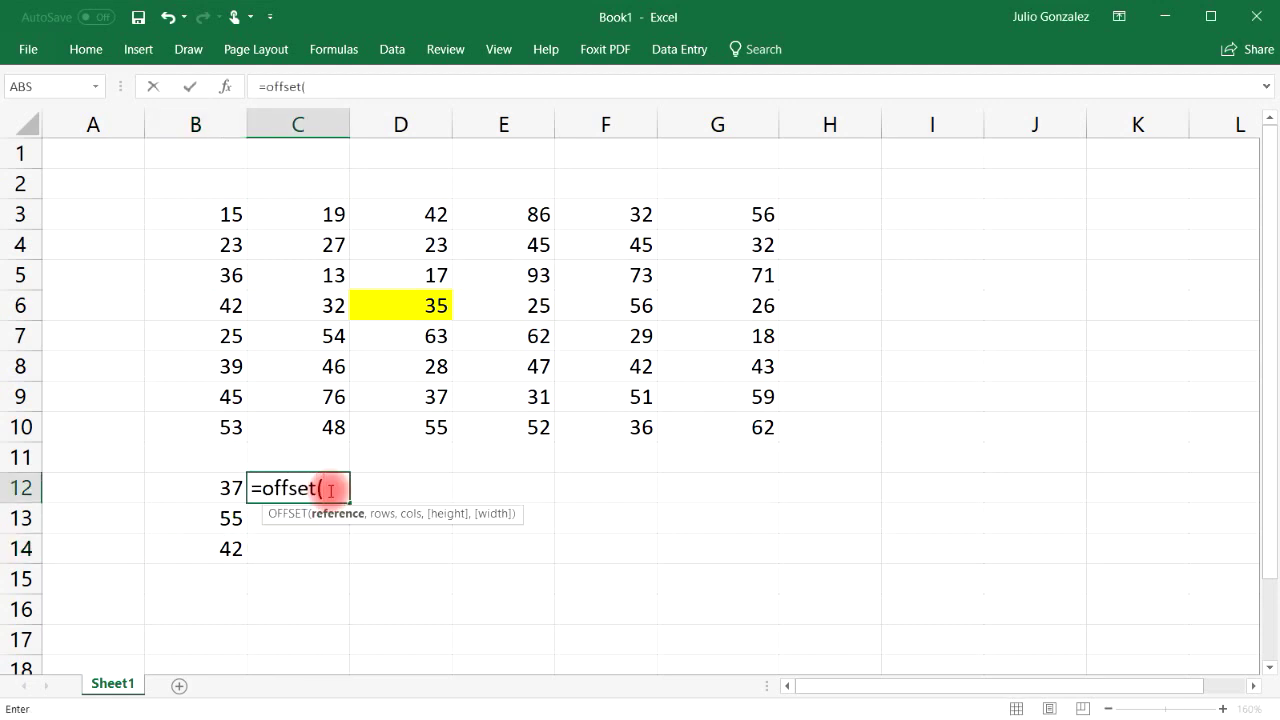
pyautogui.write('D6,')
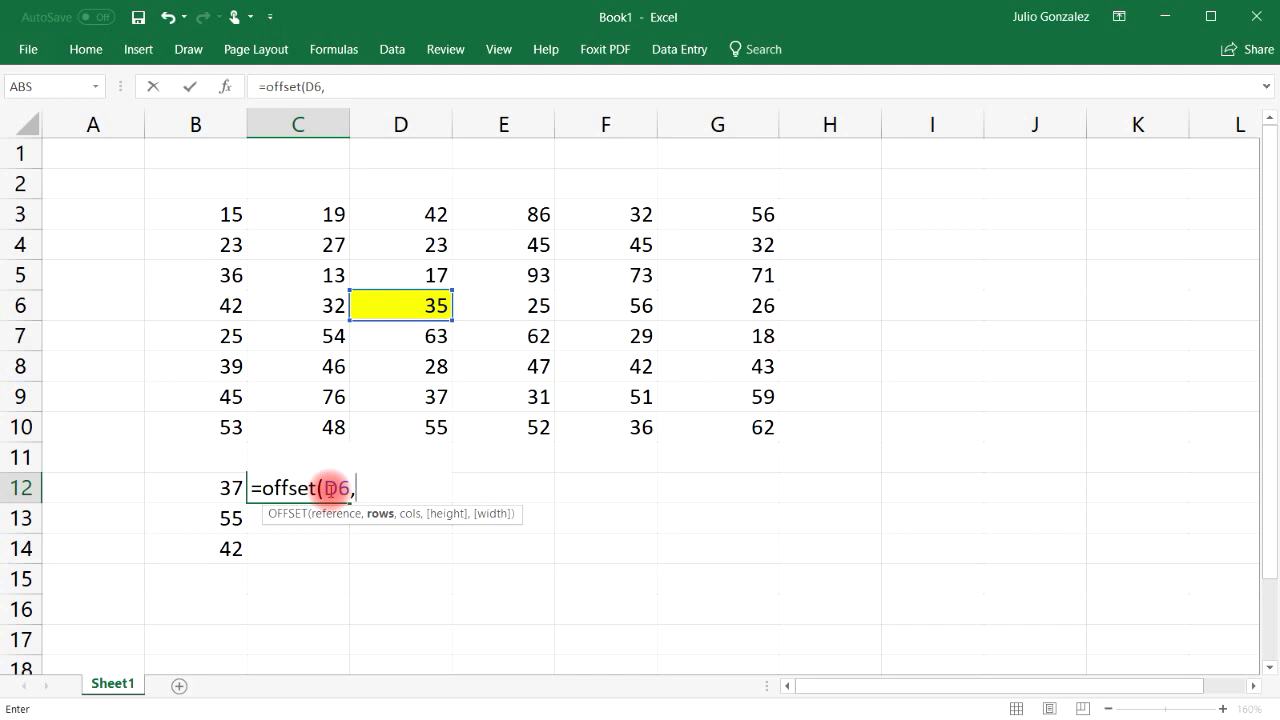
pyautogui.write('0,')
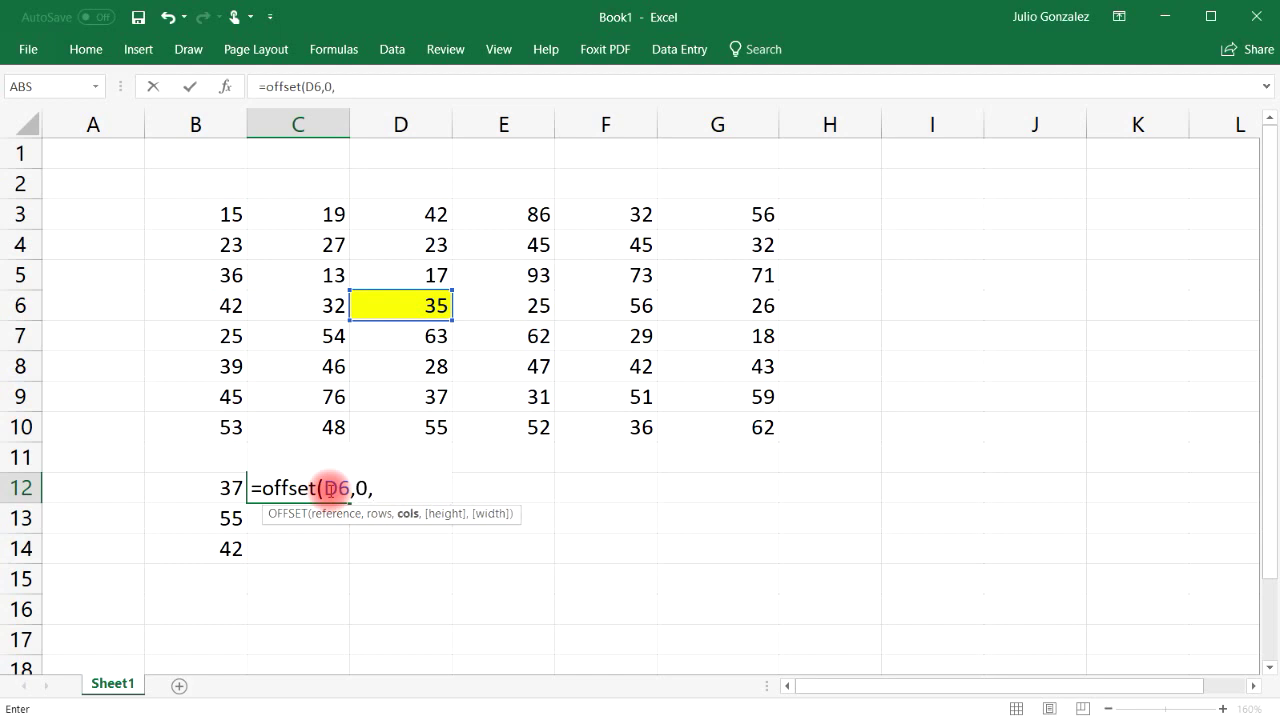
pyautogui.write('3)')
pyautogui.press('Return')
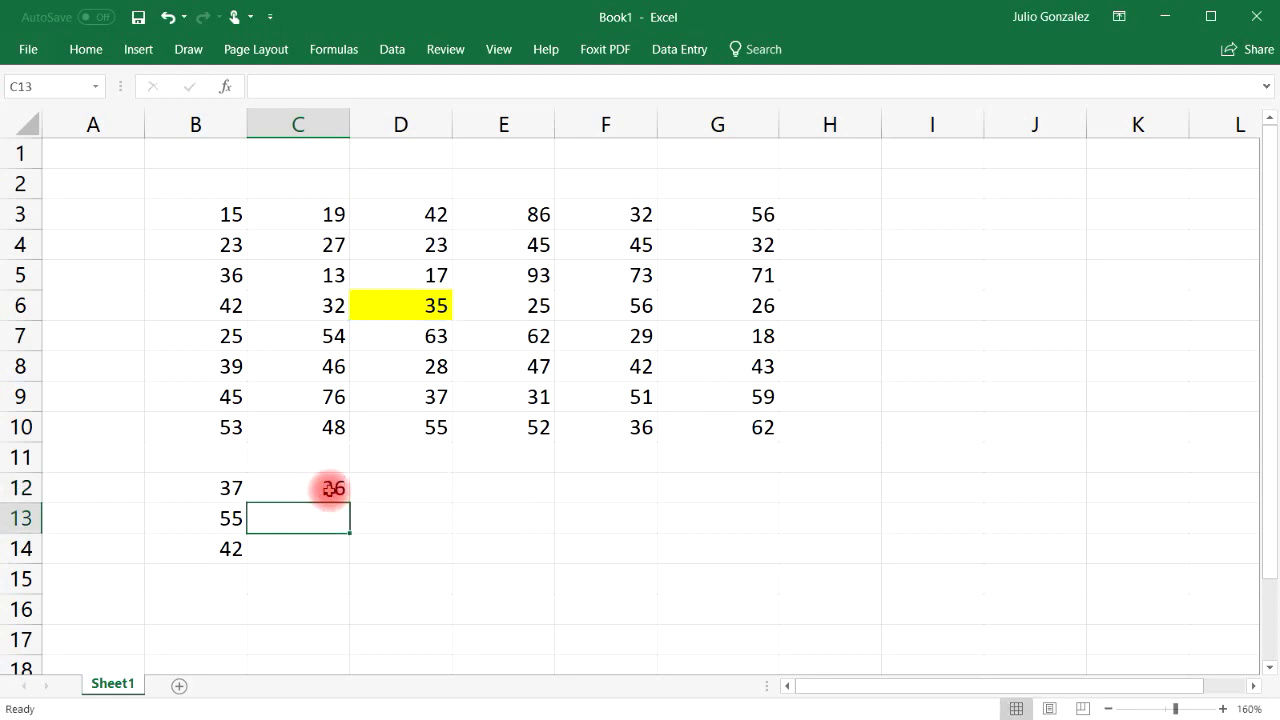
# Step: Check the C12 formula by tracing row 6 one column at a time from D6 to G6
pyautogui.click(443, 306)
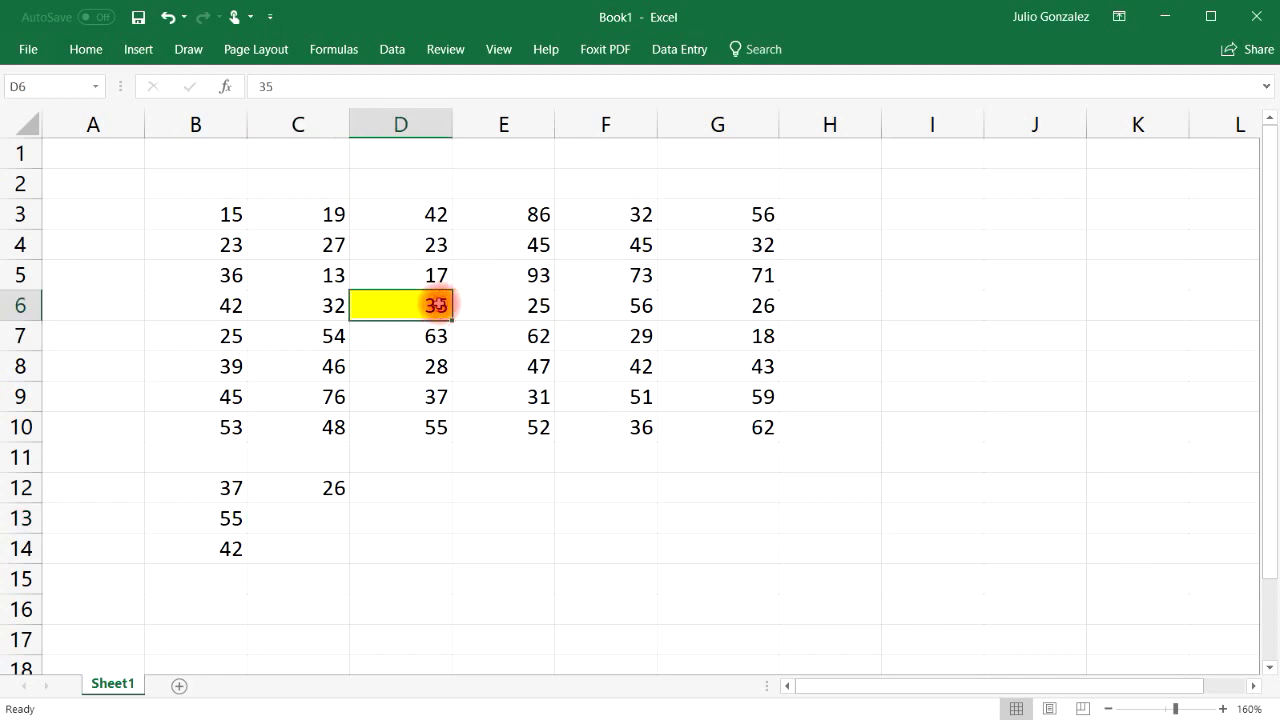
pyautogui.click(518, 302)
pyautogui.click(605, 304)
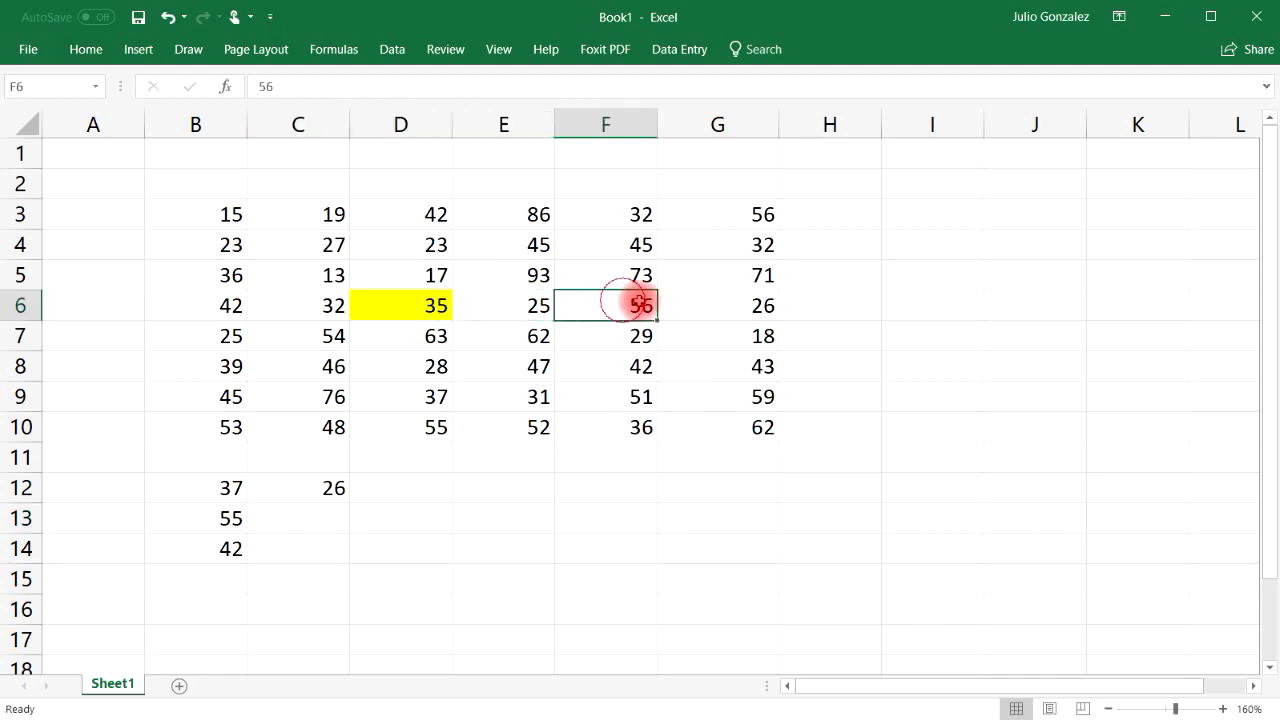
pyautogui.click(762, 307)
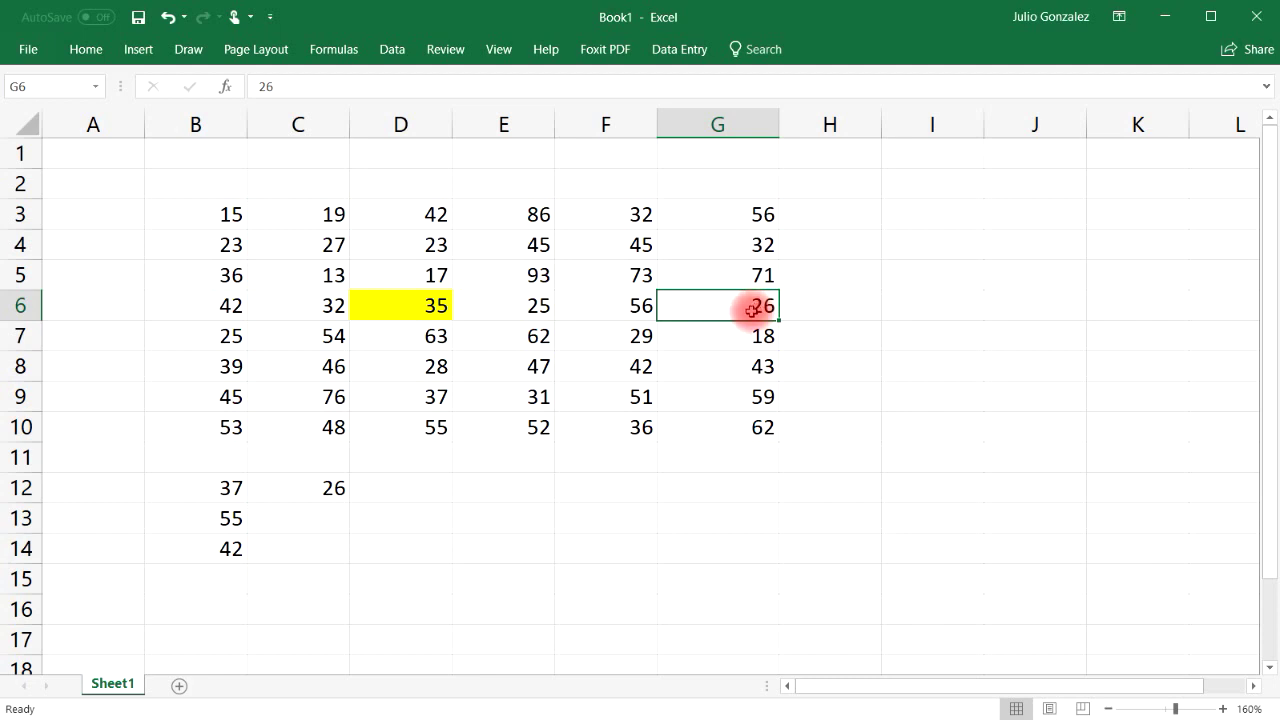
pyautogui.click(328, 488)
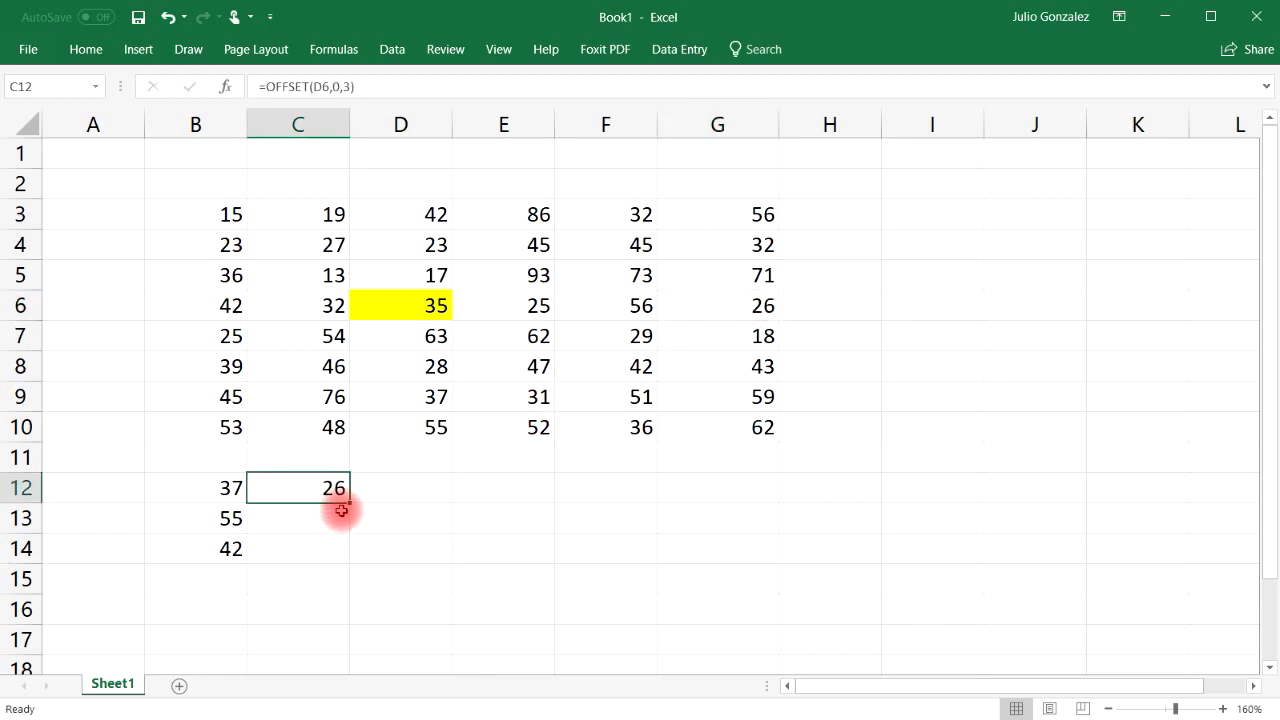
# Step: Enter =OFFSET(D6,0,-2) in cell C13 to return the value two columns to the left of D6
pyautogui.click(334, 514)
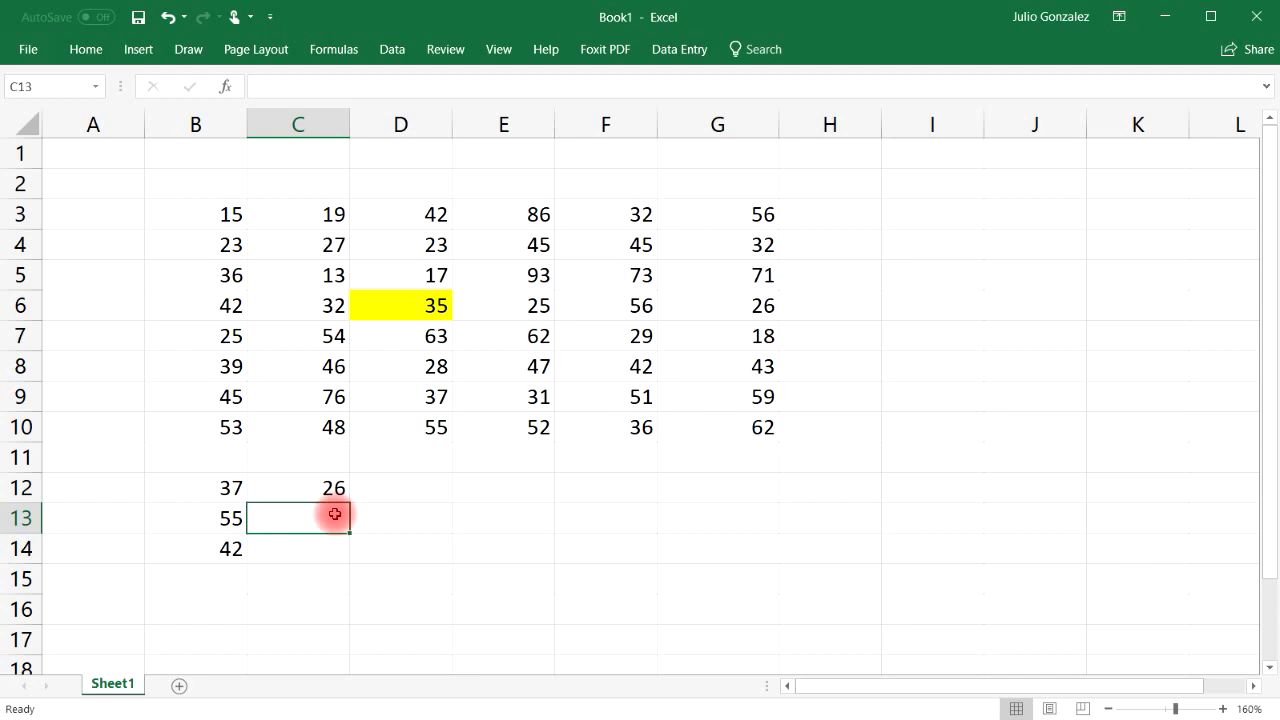
pyautogui.write('=offset(')
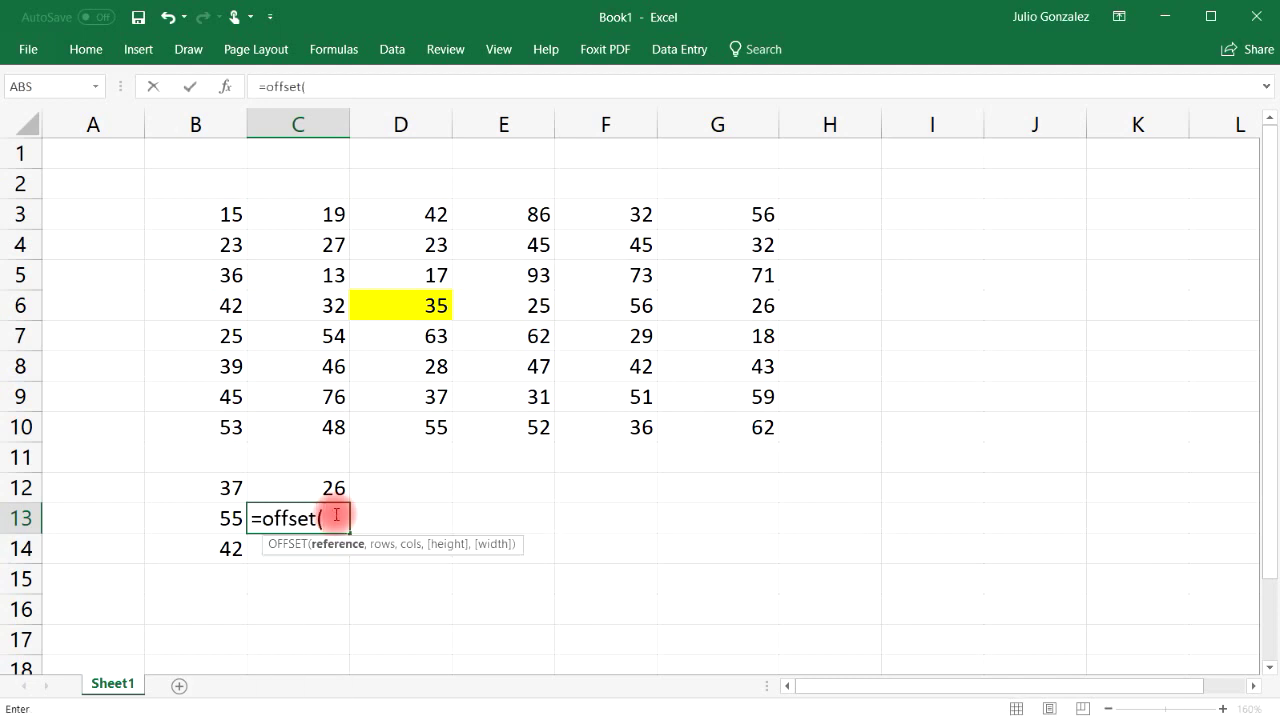
pyautogui.write('D')
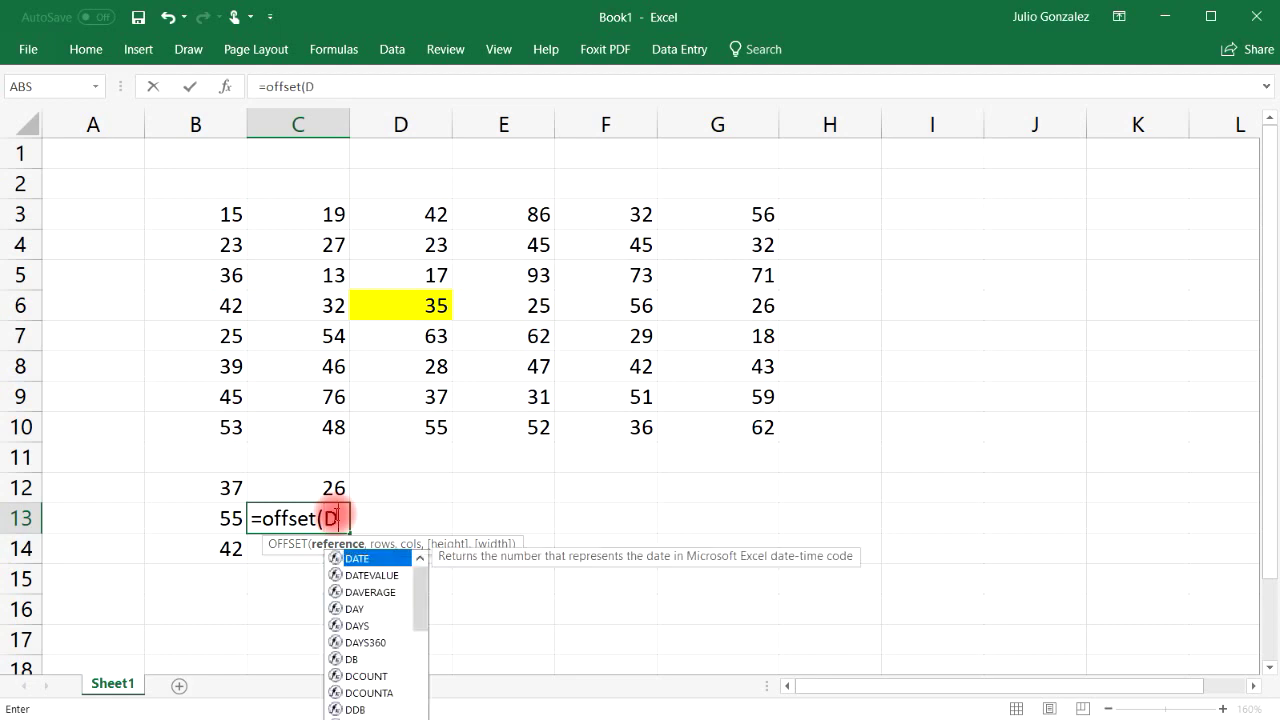
pyautogui.write('6,0')
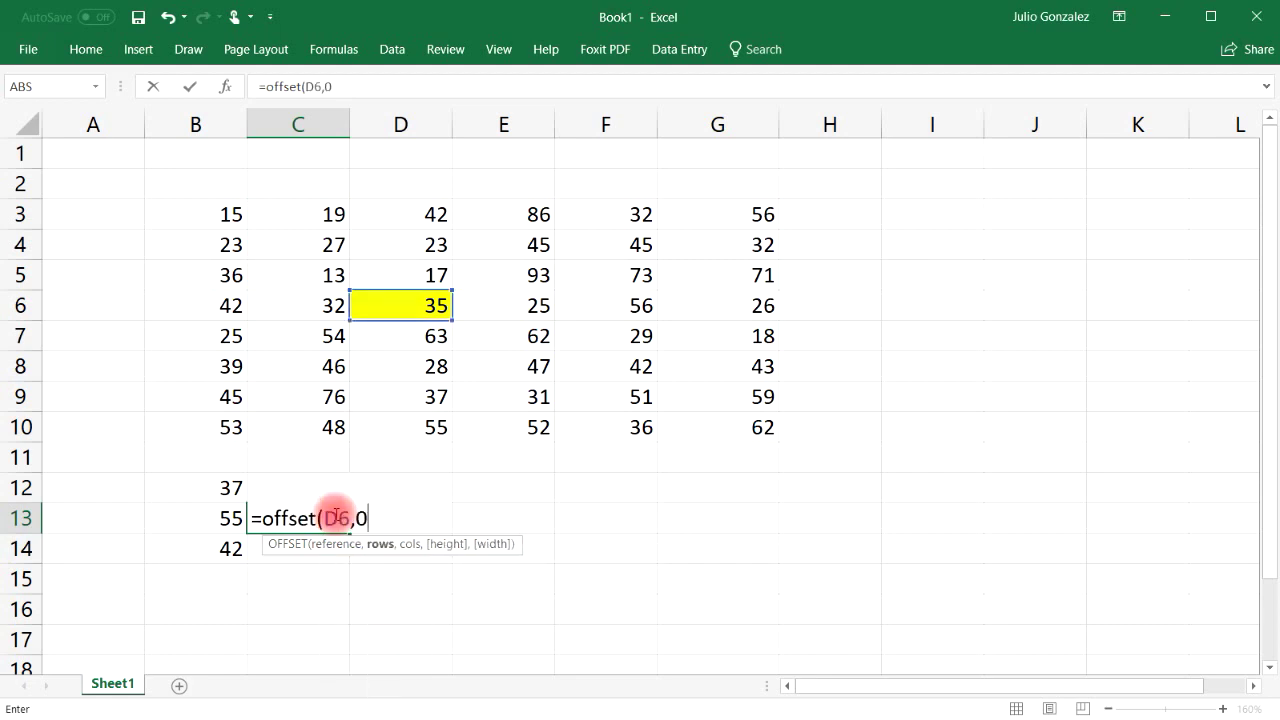
pyautogui.write(',-2)')
pyautogui.press('Return')
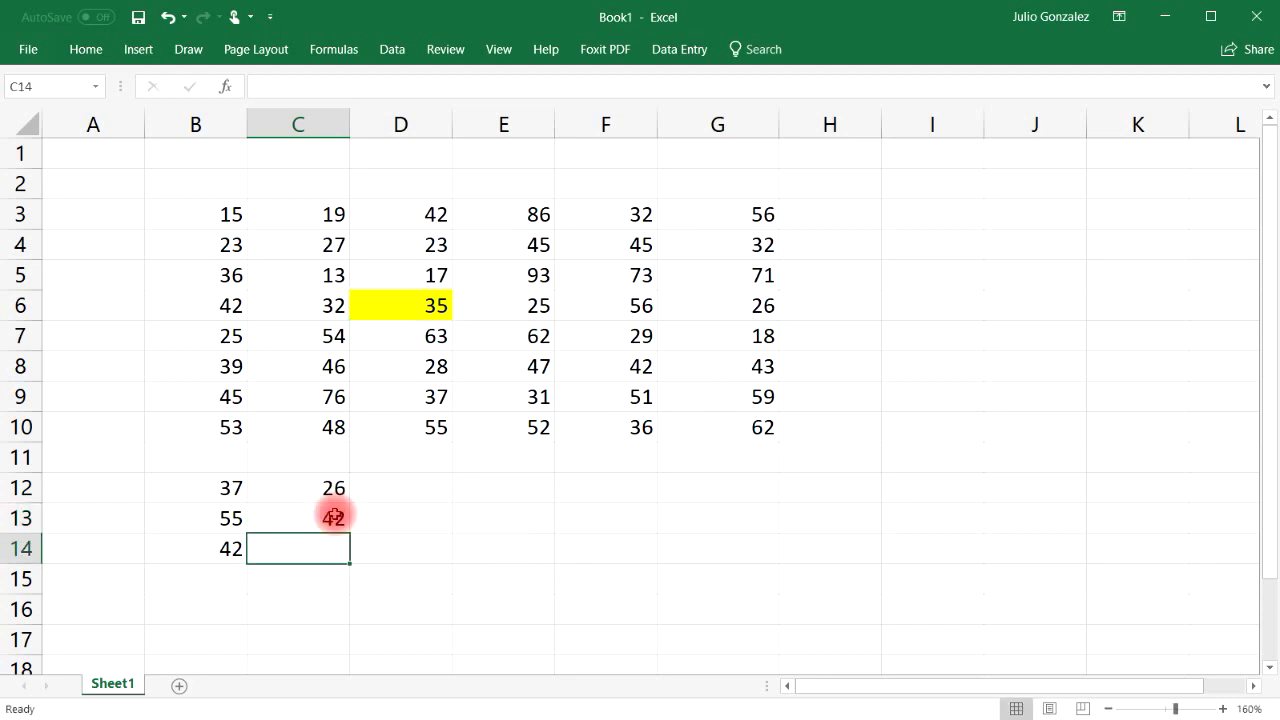
# Step: Check the C13 formula by tracing the cells from D6 leftward one column at a time to B6
pyautogui.click(391, 310)
pyautogui.click(331, 304)
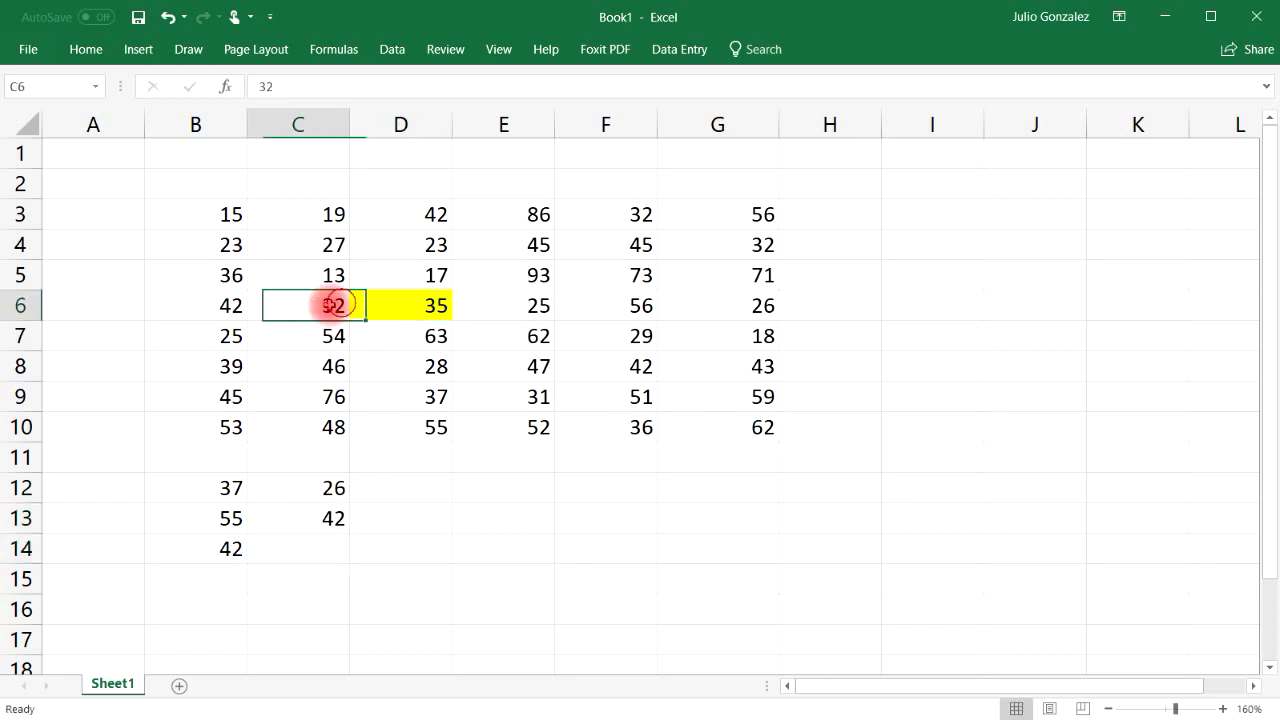
pyautogui.click(219, 313)
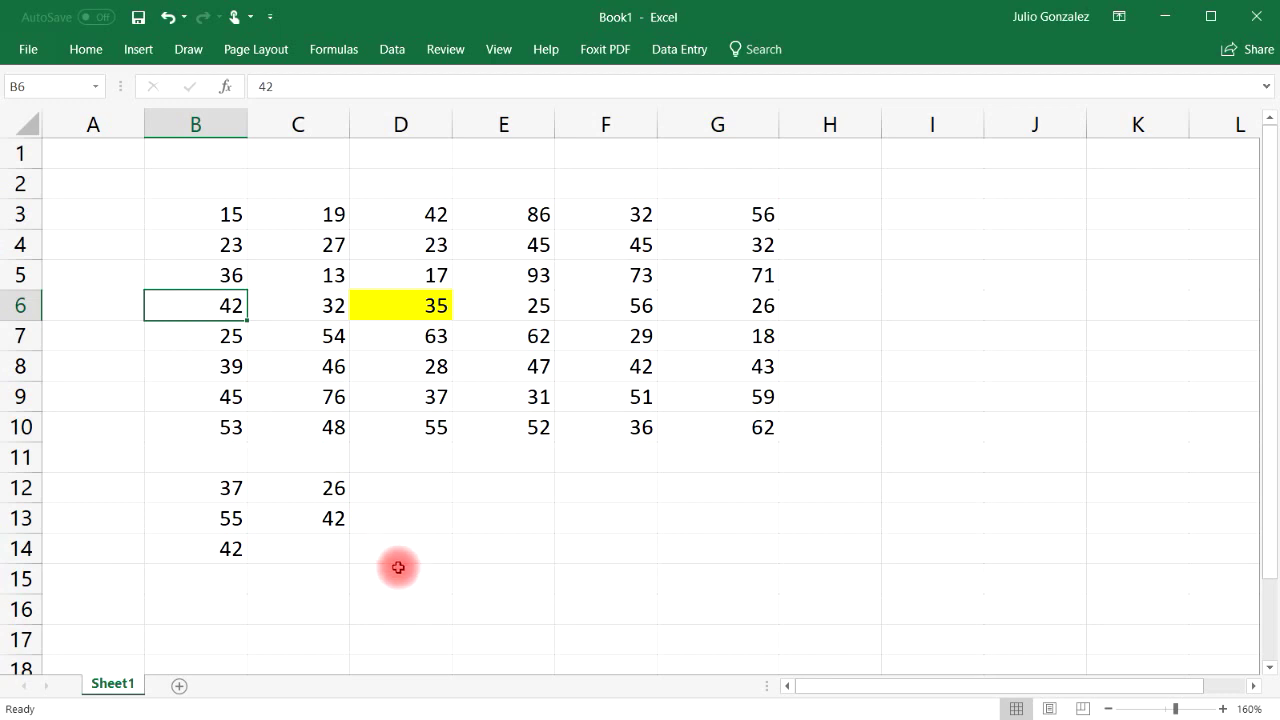
# Step: Enter =OFFSET(D6,3,2) in cell D12 to return the value three rows below and two columns right of D6
pyautogui.click(407, 485)
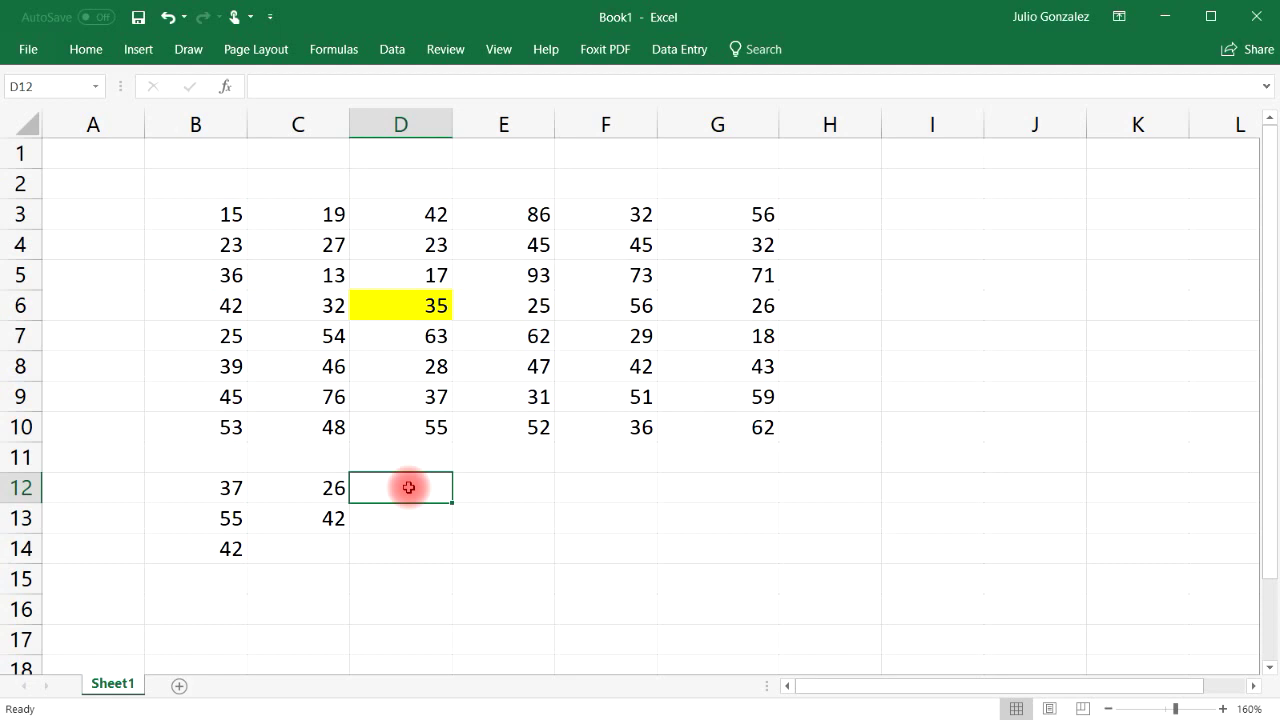
pyautogui.write('=')
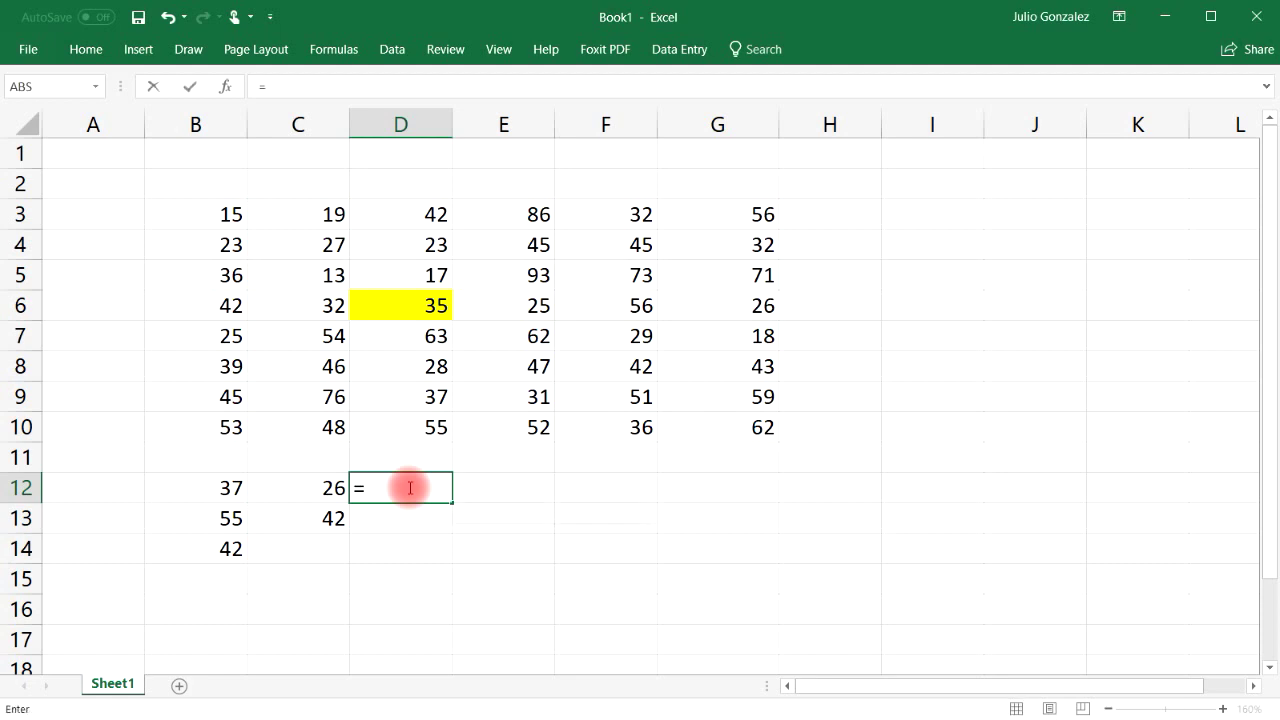
pyautogui.write('offset(')
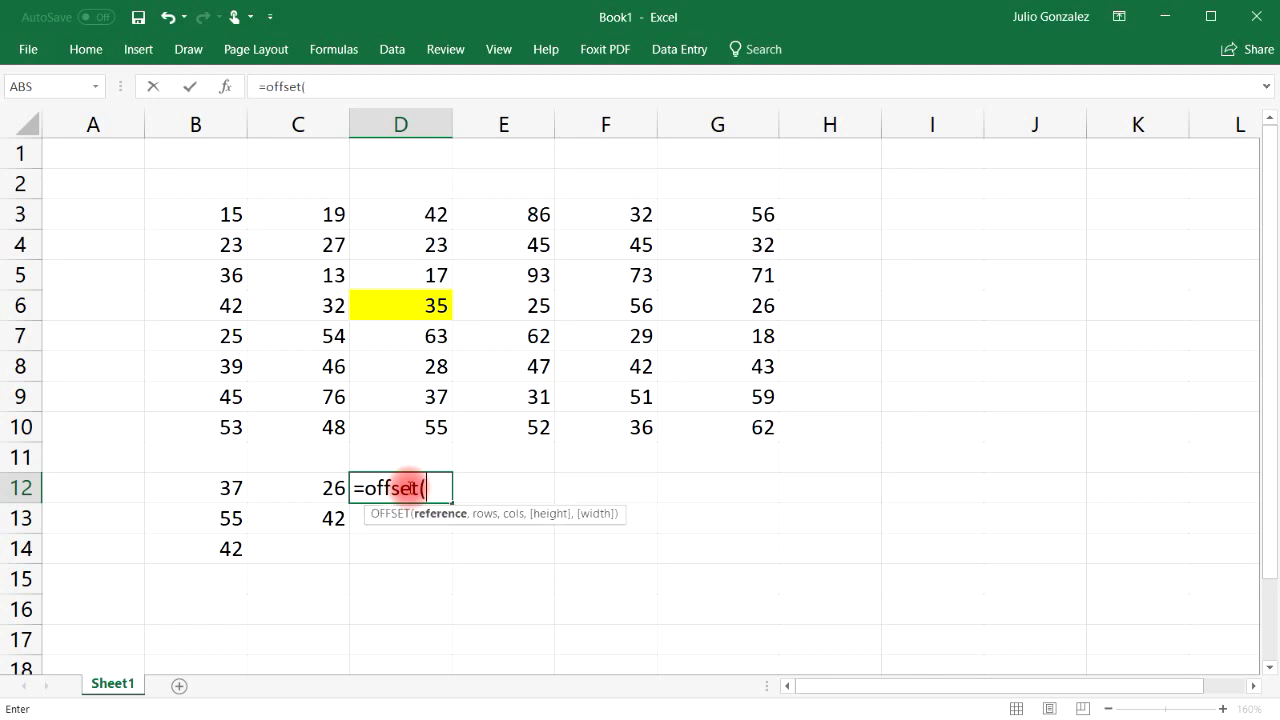
pyautogui.write('D6,')
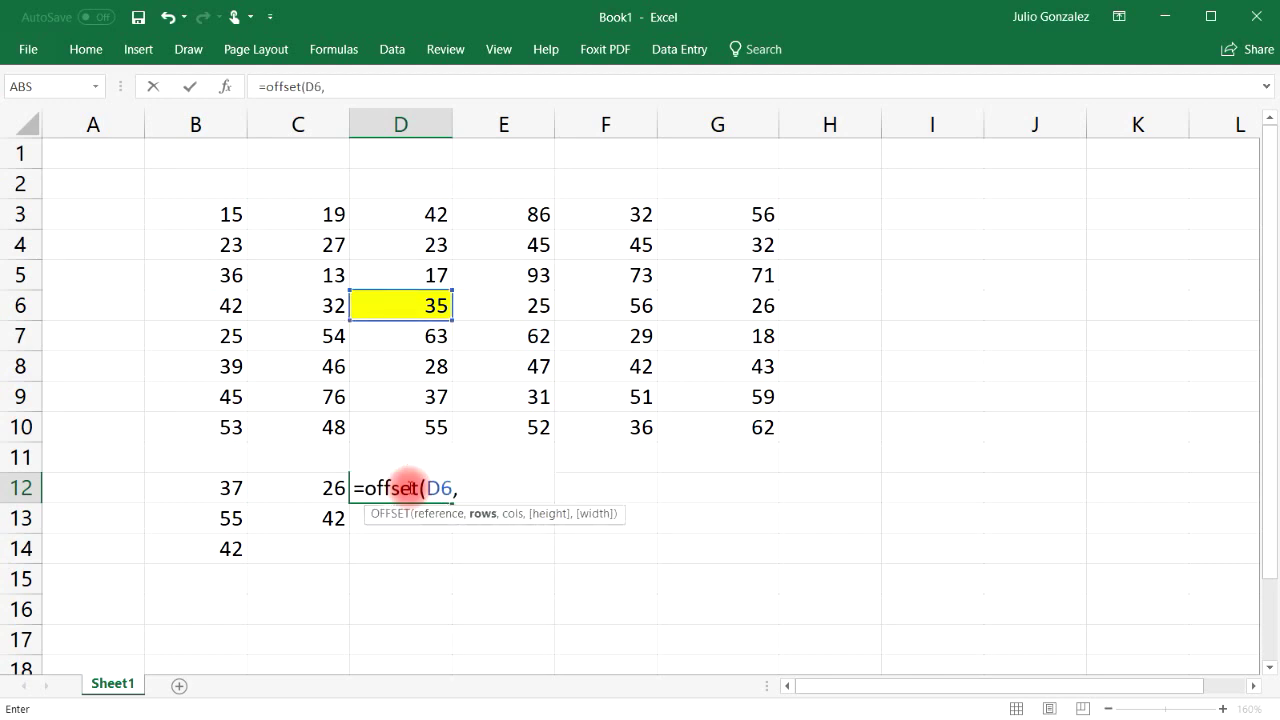
pyautogui.write('3,2')
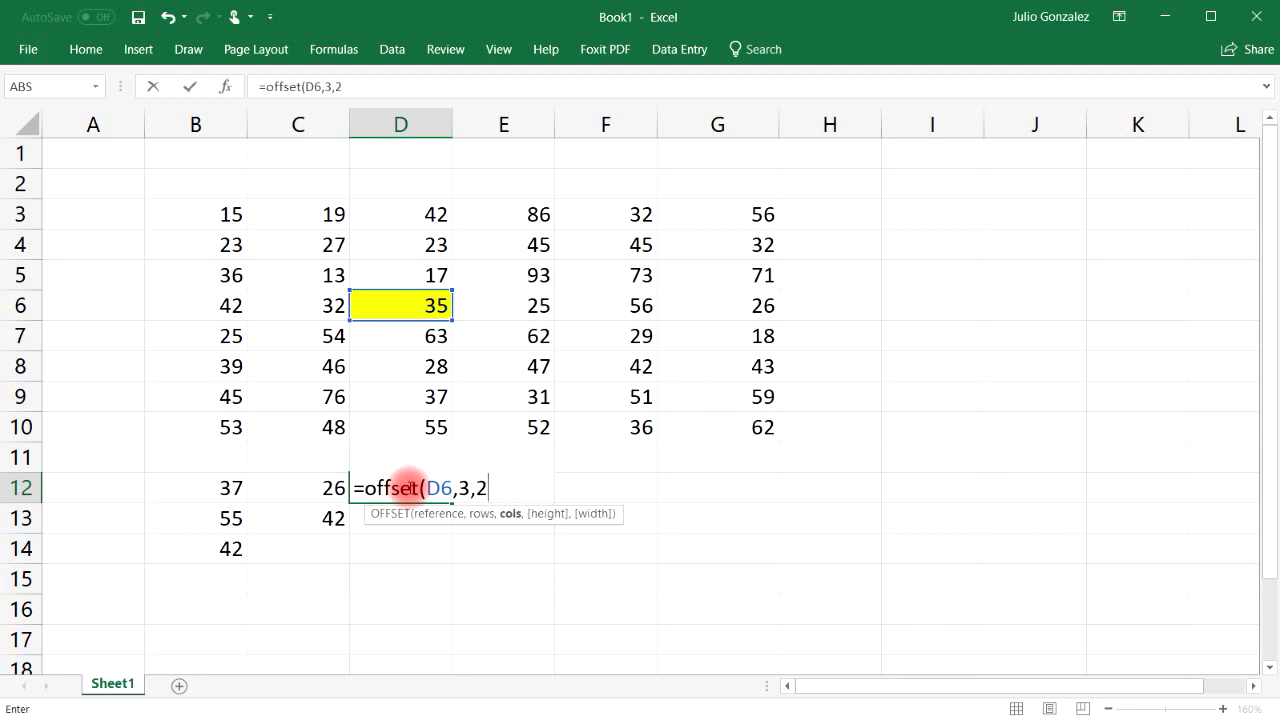
pyautogui.write(')')
pyautogui.press('Return')
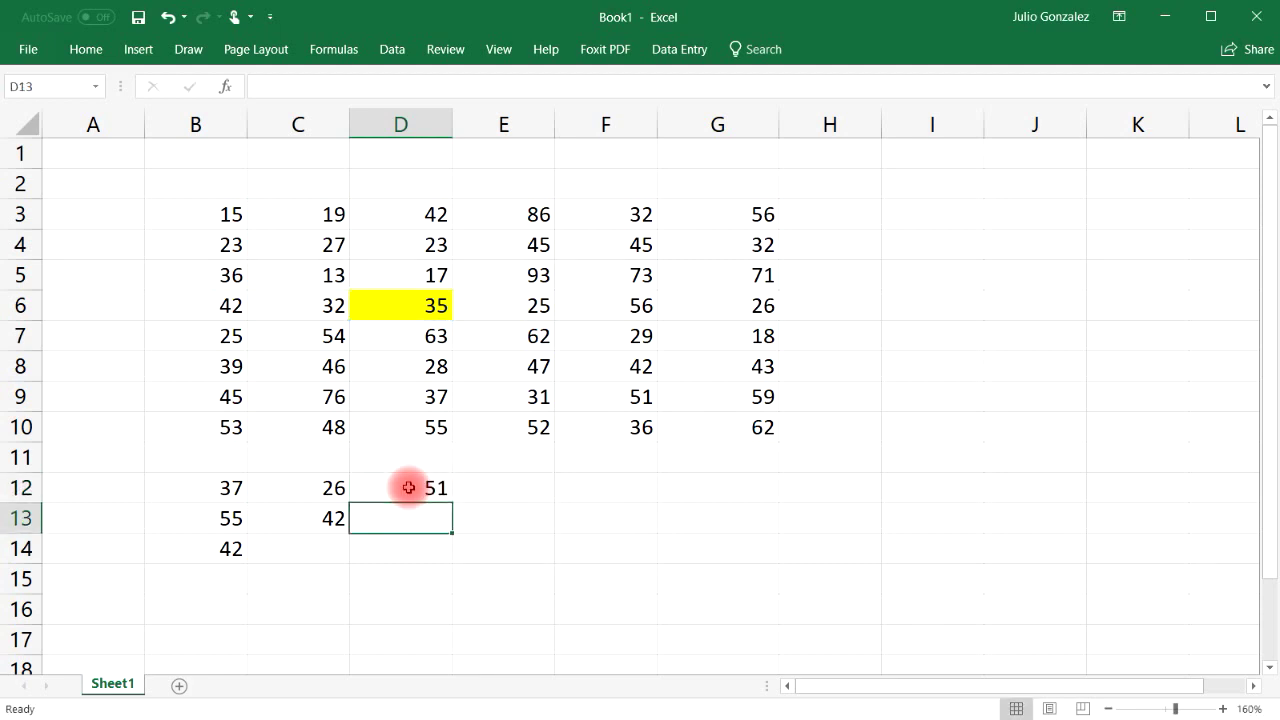
# Step: Check the D12 formula by tracing three rows down from D6 to D9 and two columns across to F9
pyautogui.click(428, 336)
pyautogui.click(432, 366)
pyautogui.click(448, 397)
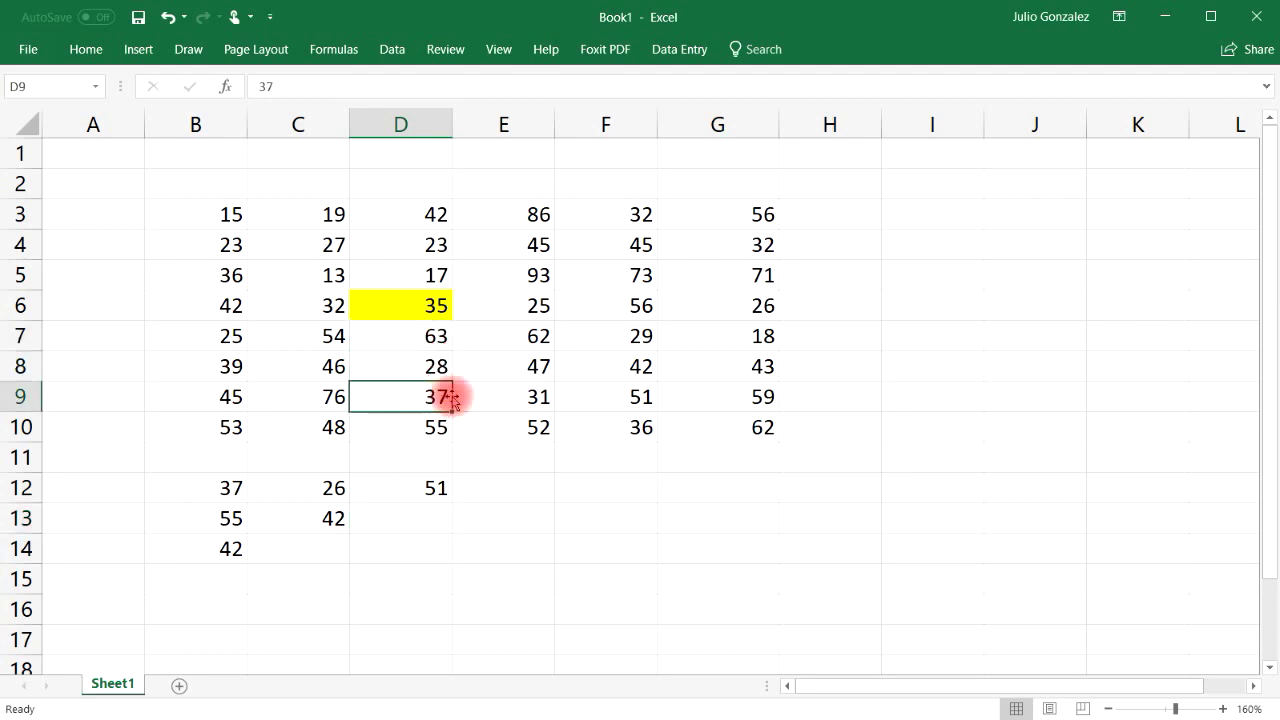
pyautogui.click(534, 397)
pyautogui.click(634, 397)
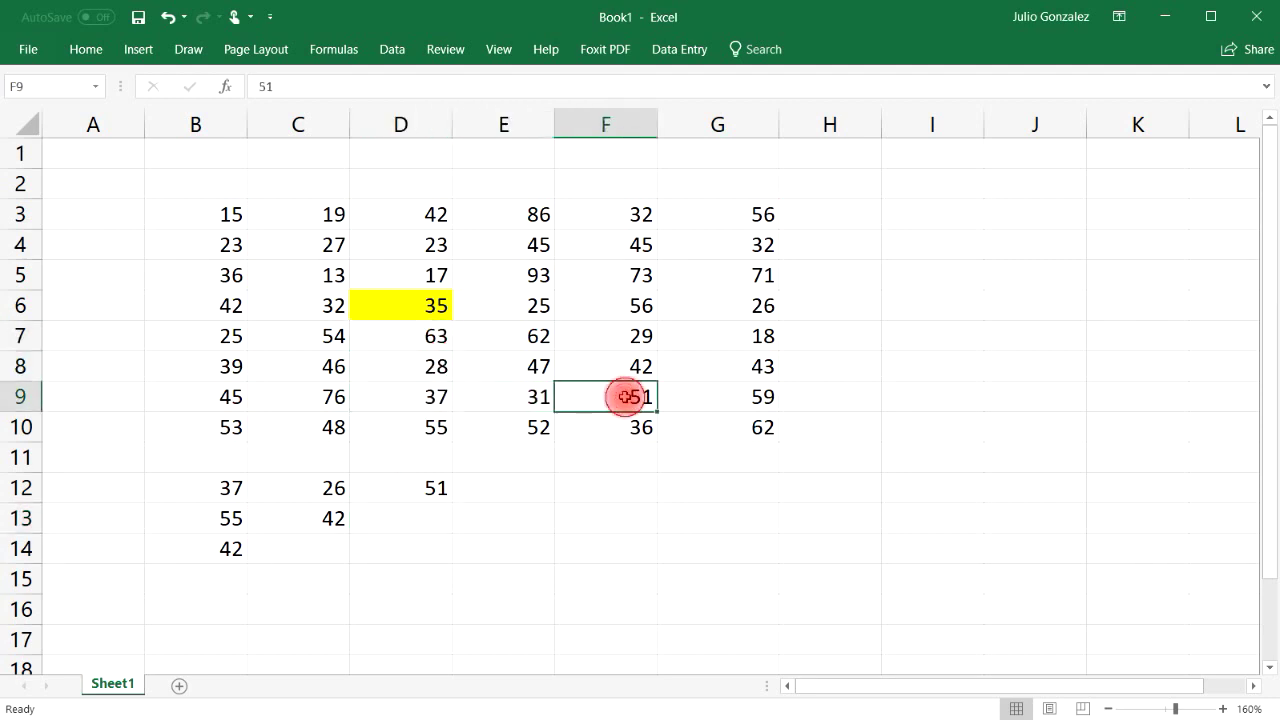
pyautogui.click(430, 488)
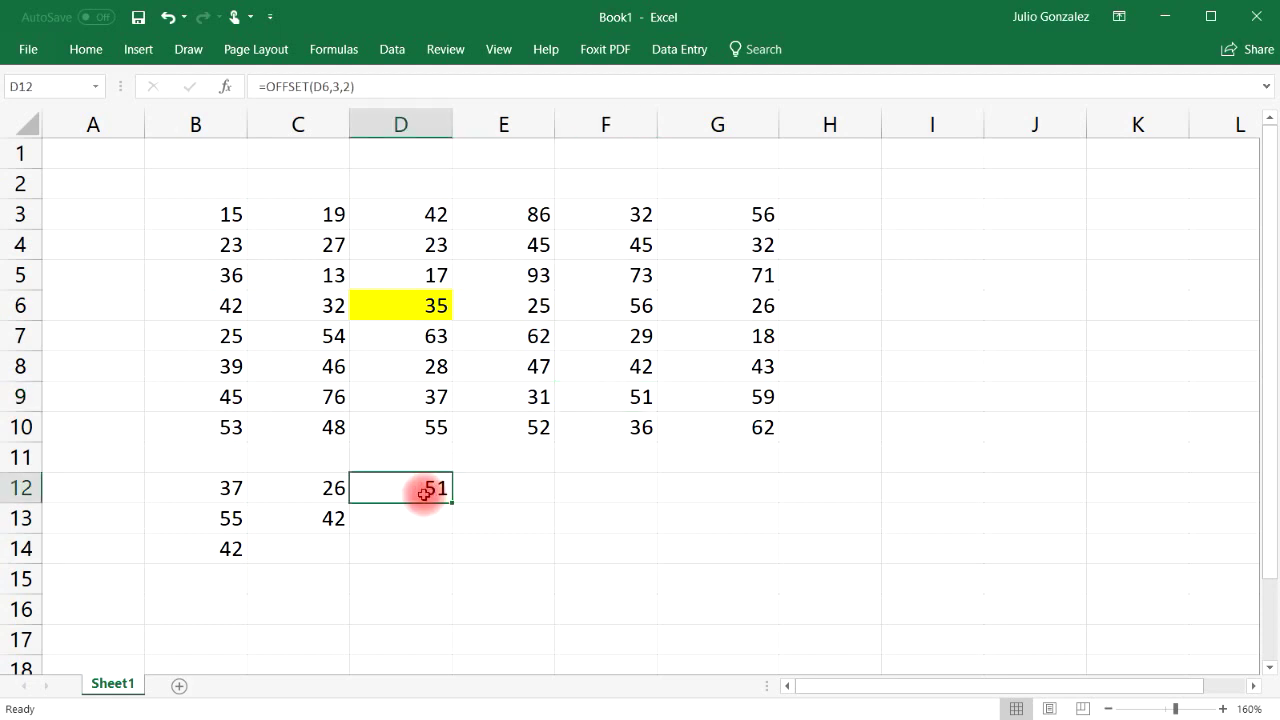
# Step: Enter =OFFSET(D6,2,-1) in cell D13 to return the value two rows below and one column left of D6
pyautogui.click(407, 521)
pyautogui.write('=')
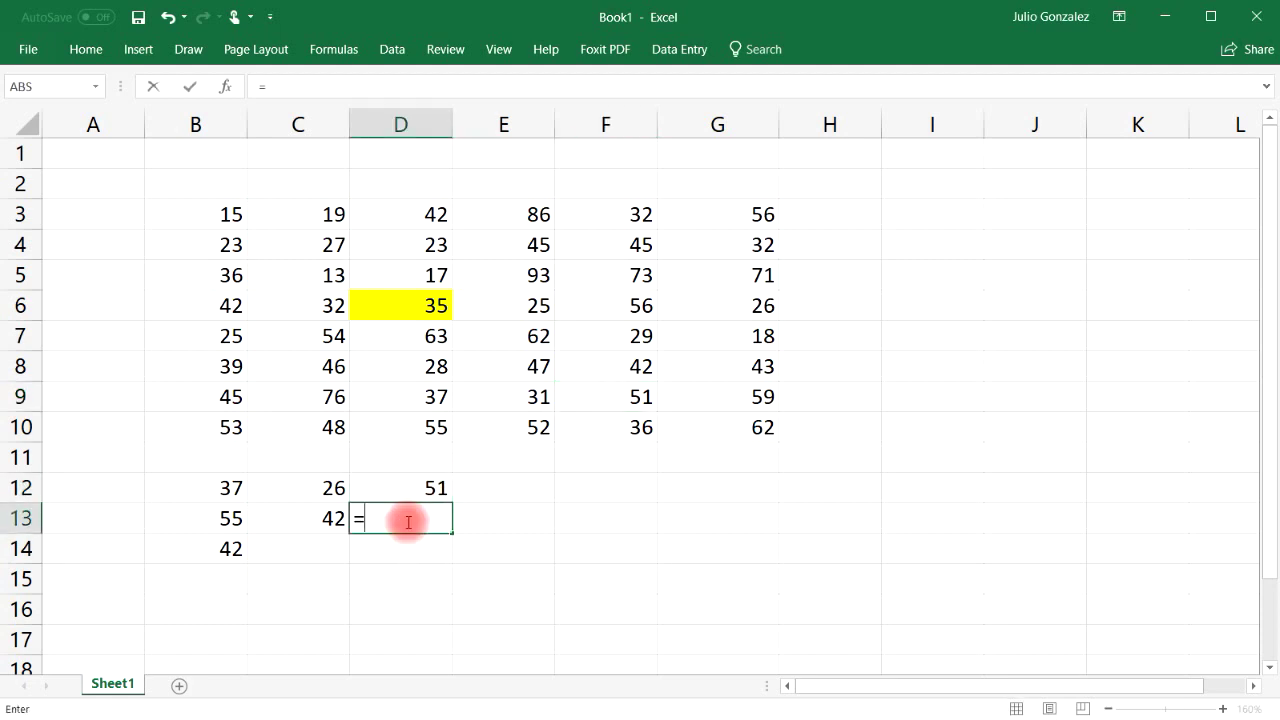
pyautogui.write('offset(')
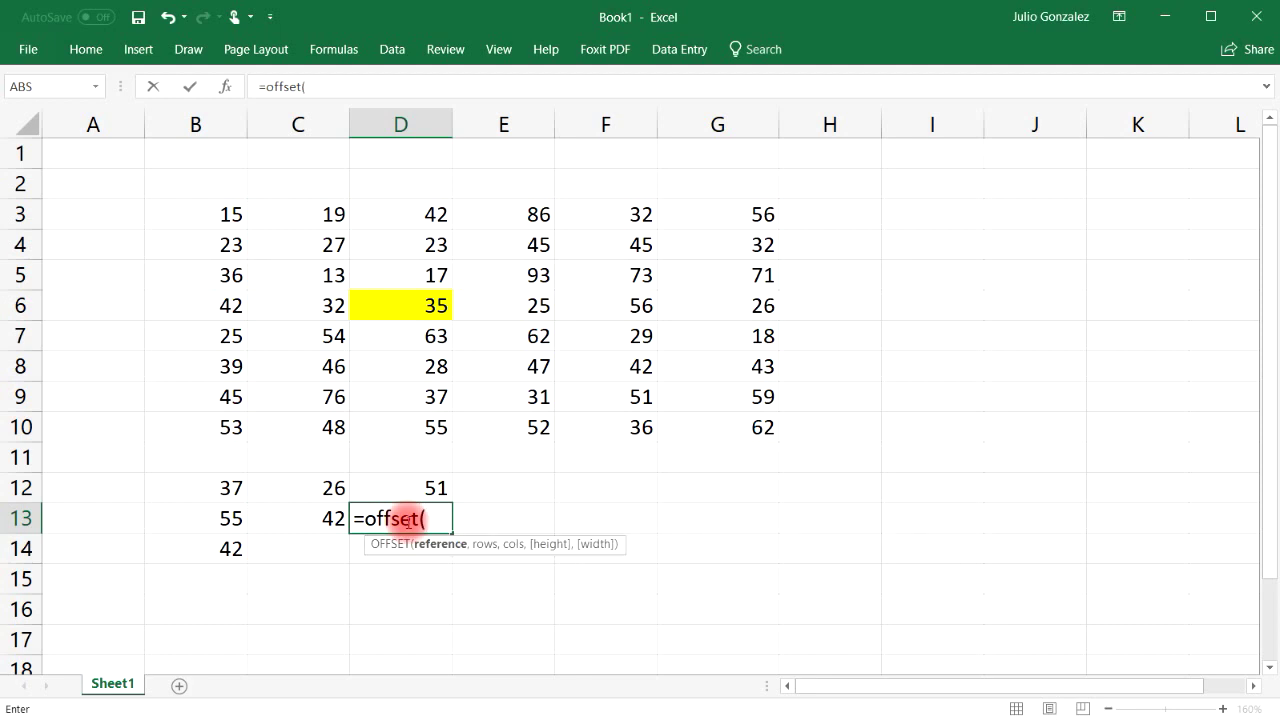
pyautogui.write('2')
pyautogui.press('BackSpace')
pyautogui.write('D6')
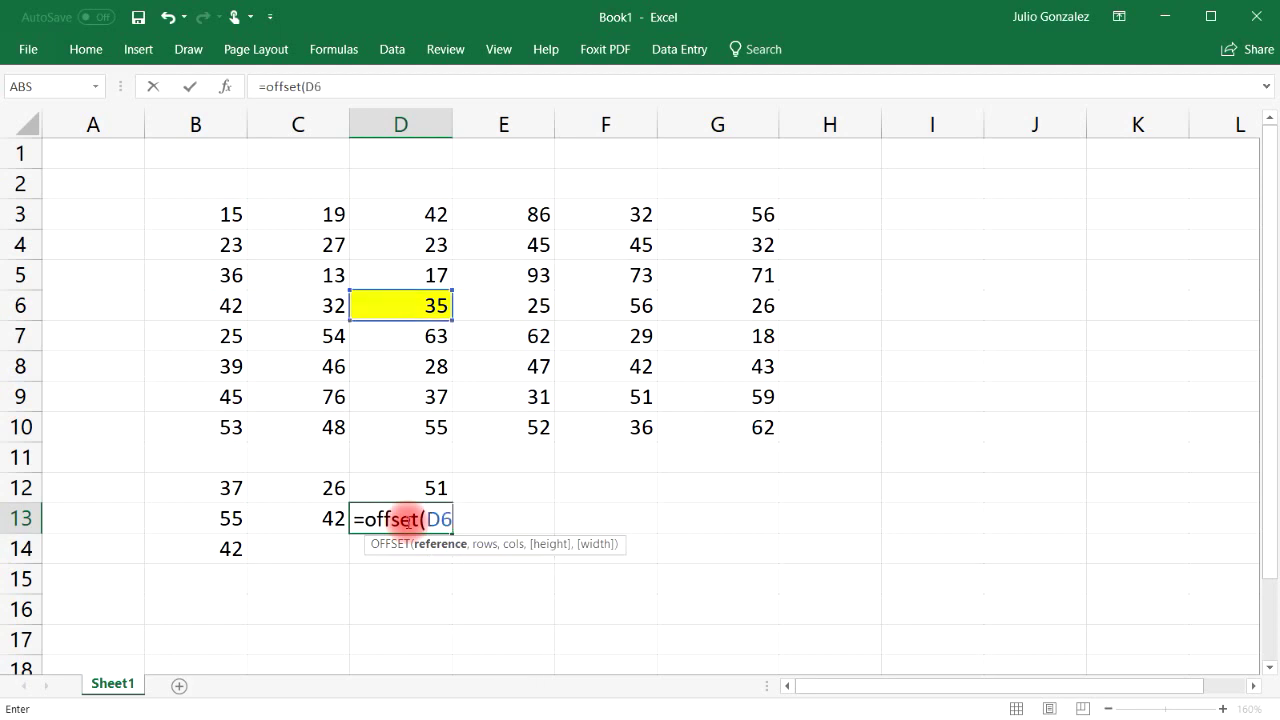
pyautogui.write(',2,')
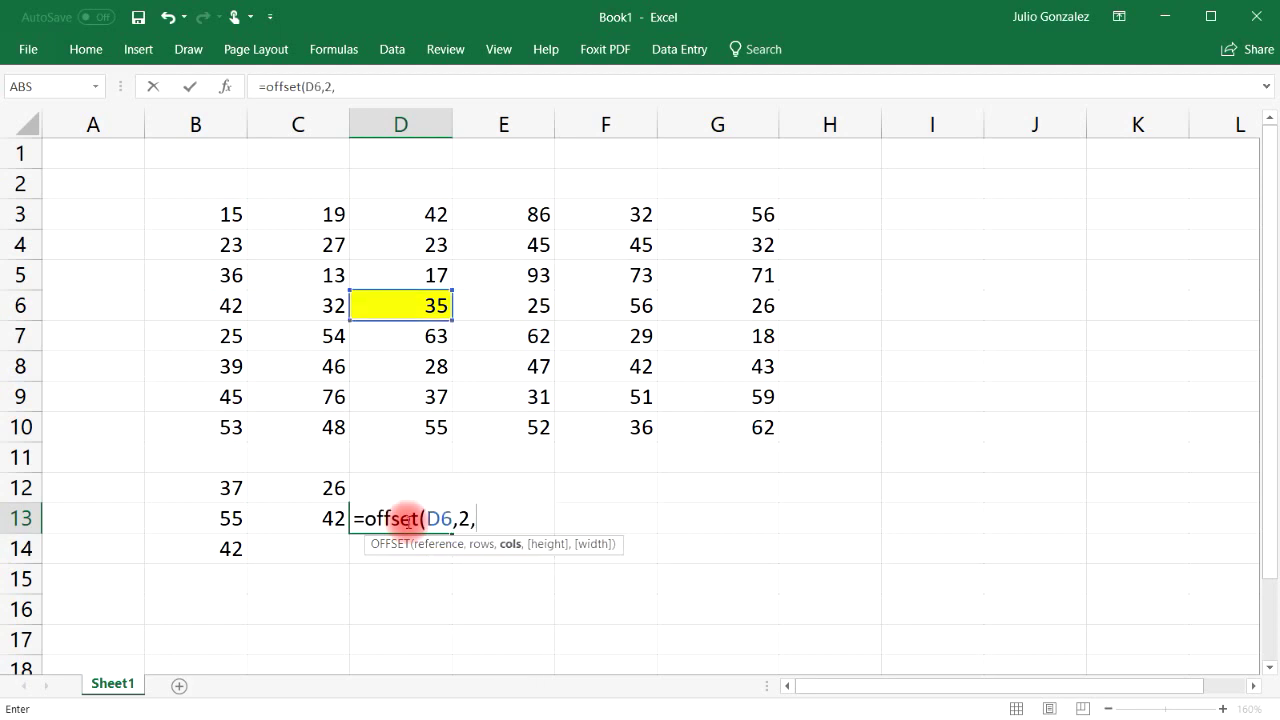
pyautogui.write('-1)')
pyautogui.press('Return')
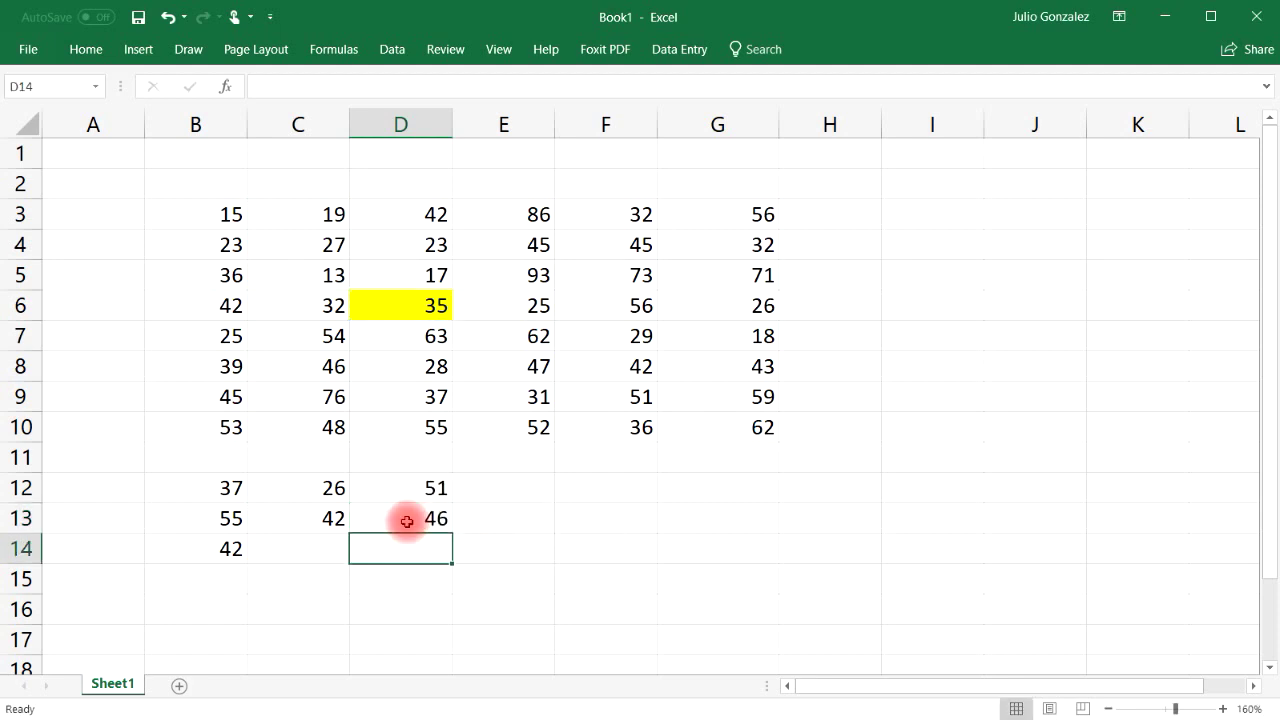
# Step: Check the D13 formula by tracing two rows down from D6 to D8 and one column left to C8
pyautogui.click(436, 336)
pyautogui.click(437, 364)
pyautogui.click(347, 369)
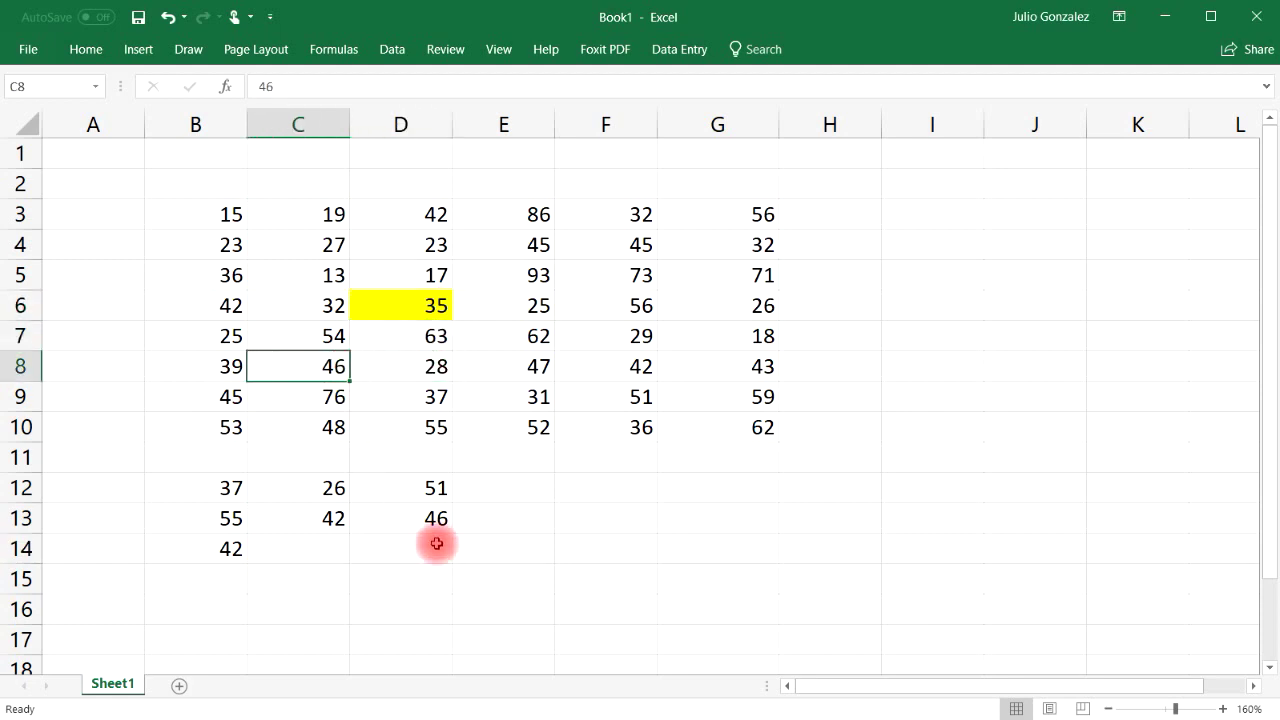
pyautogui.click(449, 515)
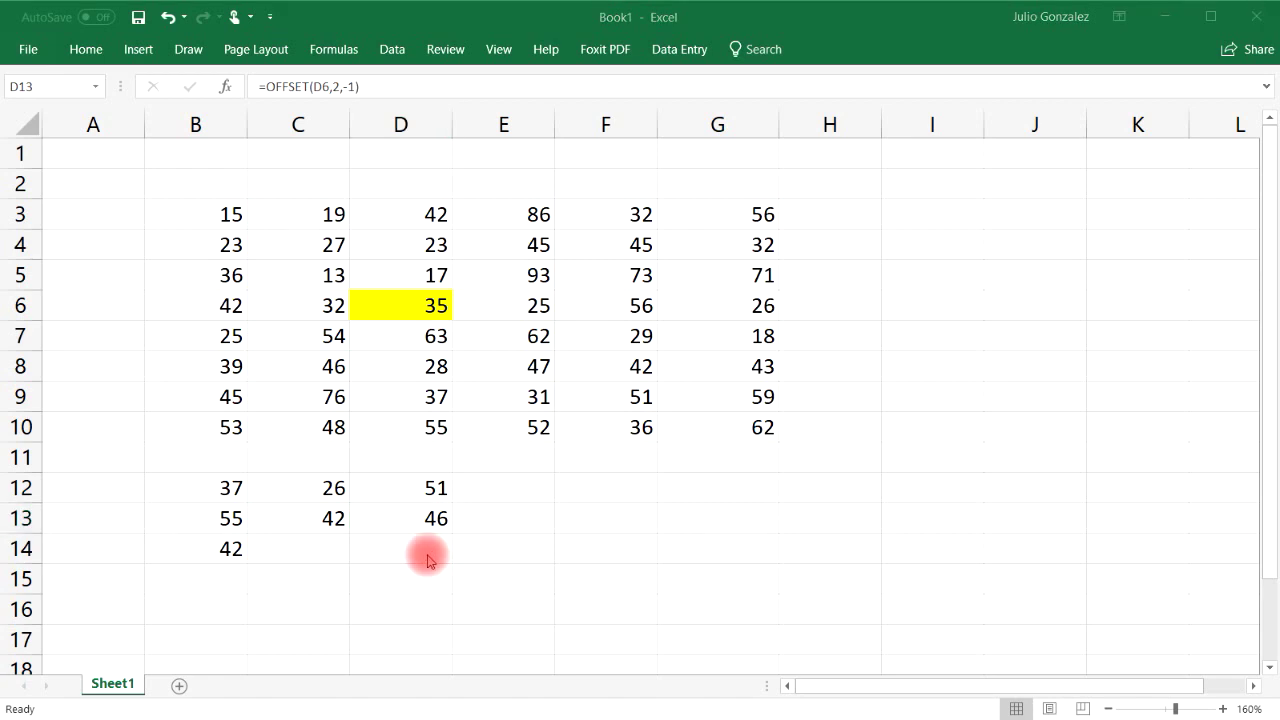
# Step: Enter =OFFSET(D6,-2,-1,0,0) in cell D14, including the optional height and width arguments
pyautogui.click(427, 551)
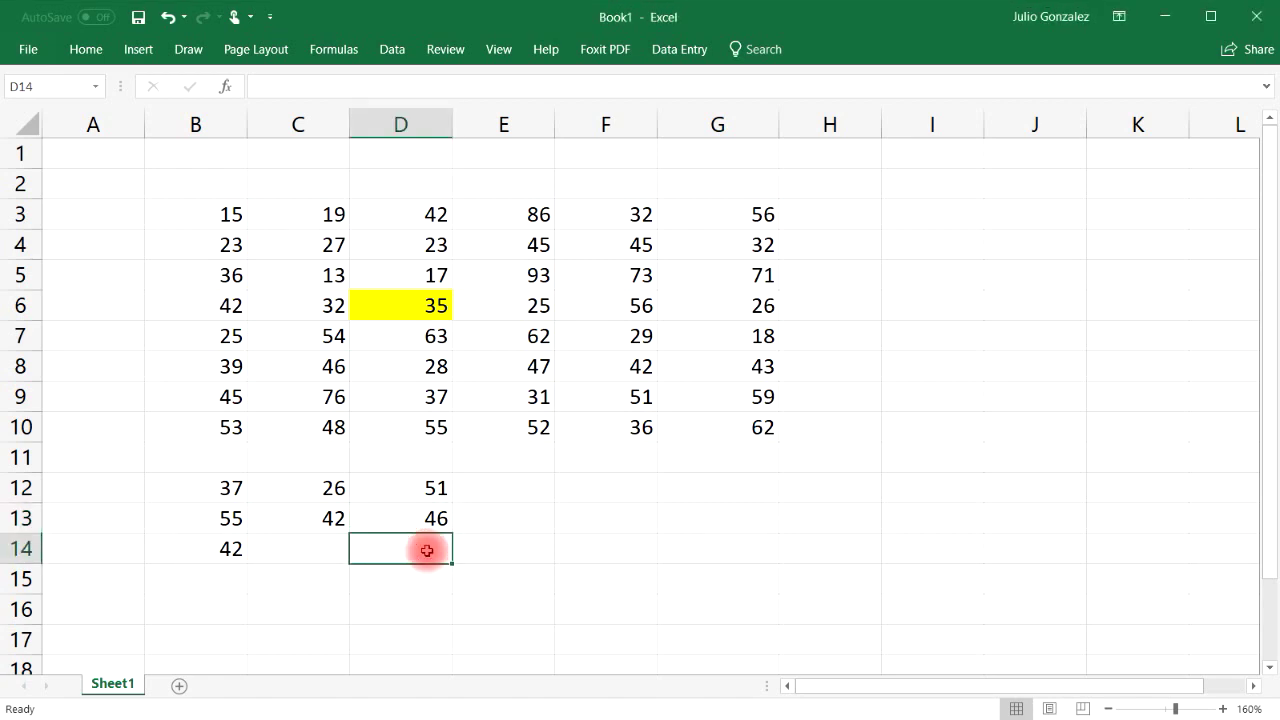
pyautogui.write('=offset')
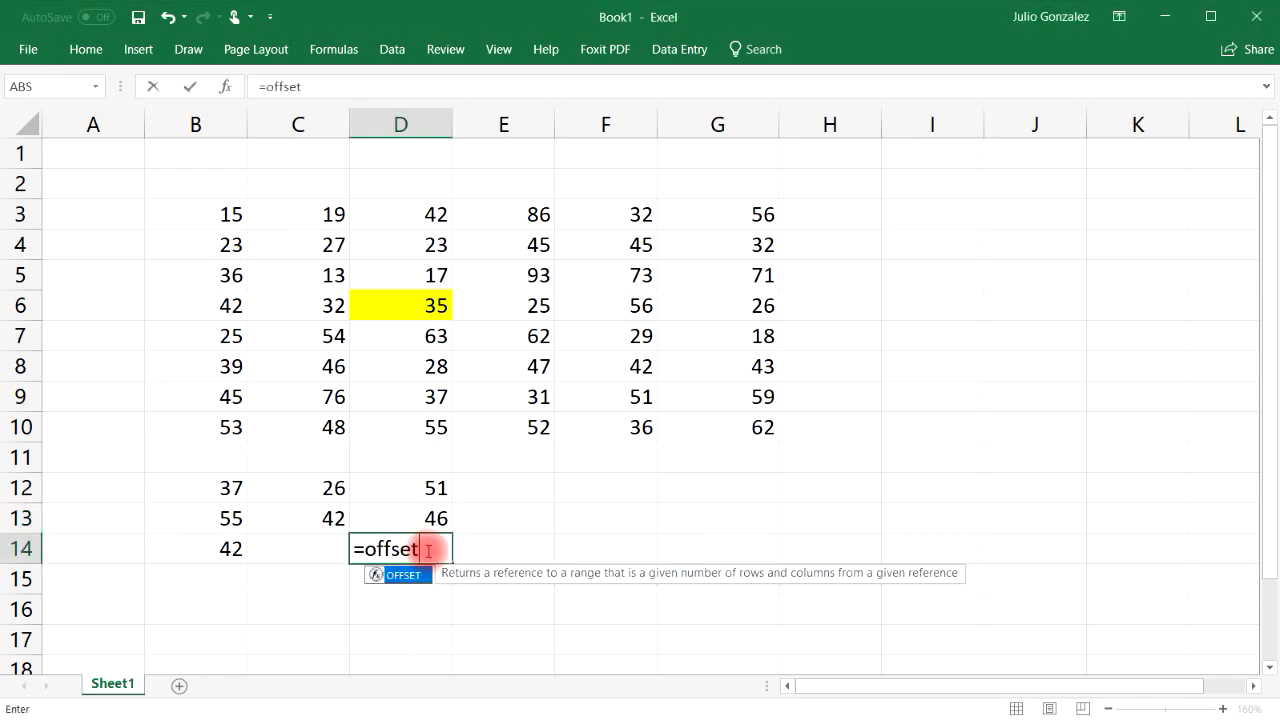
pyautogui.write('(D6,')
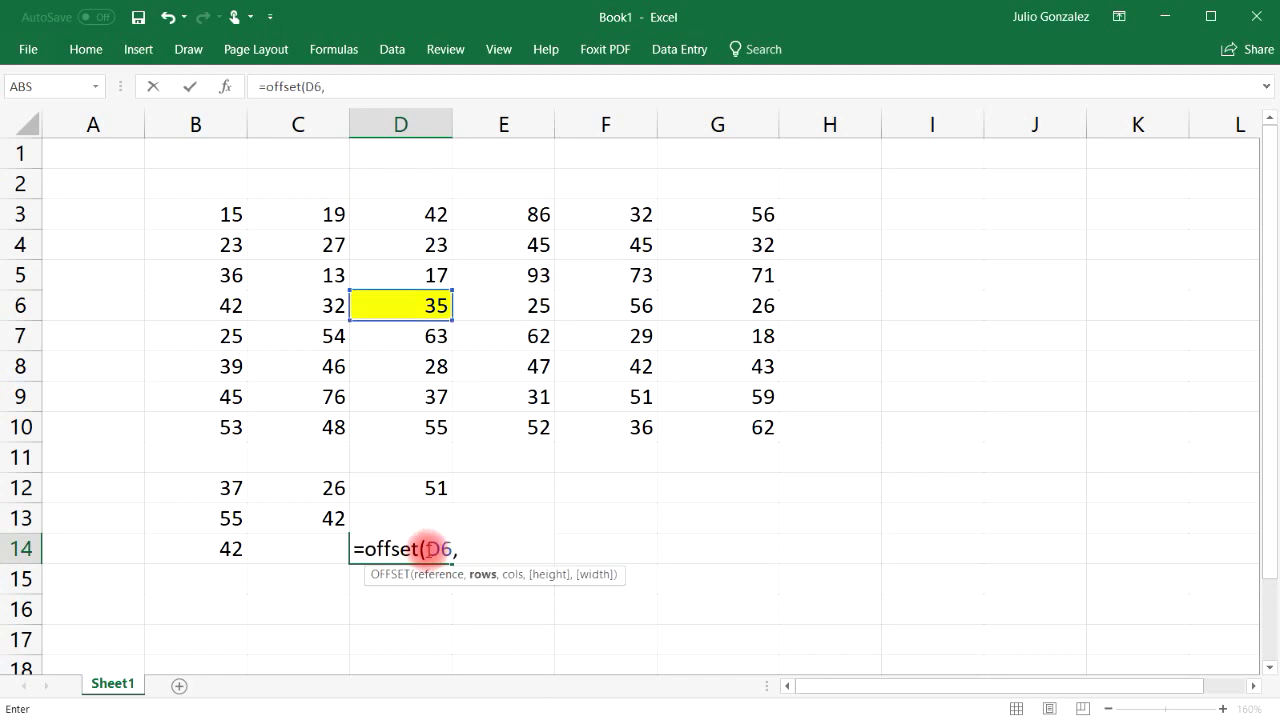
pyautogui.write('-2,')
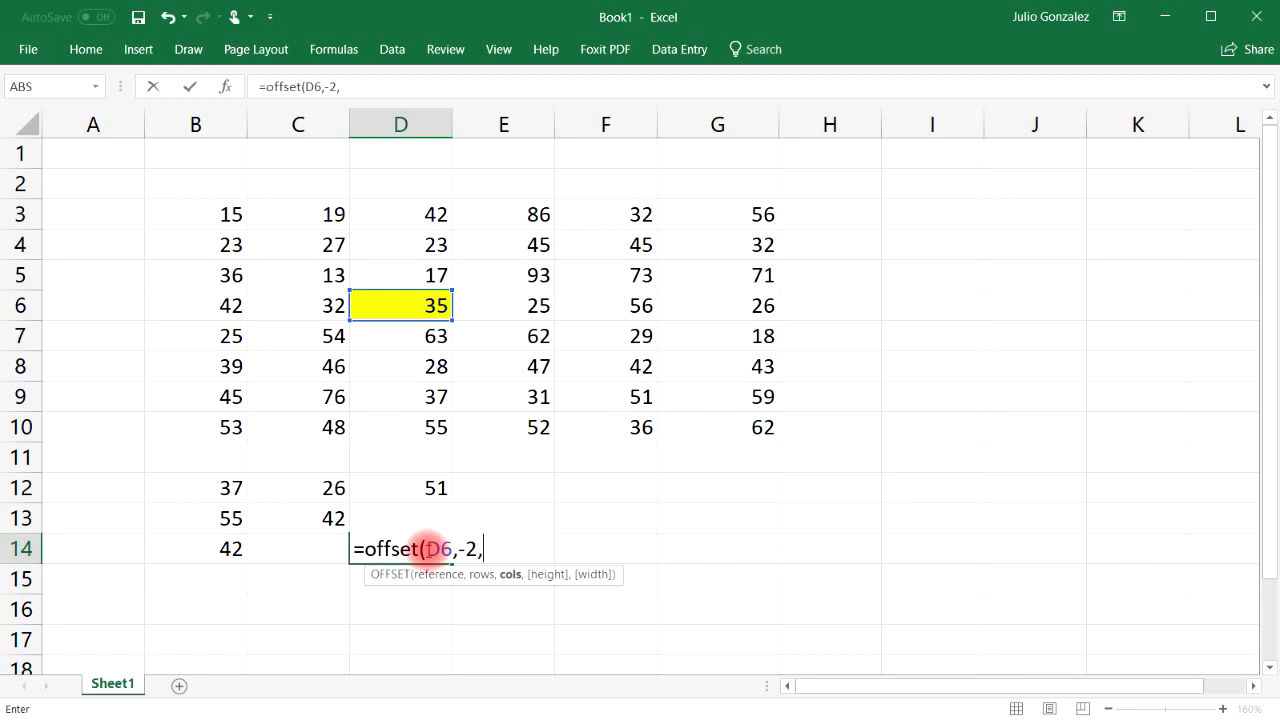
pyautogui.write('-1,0,0)')
pyautogui.press('Return')
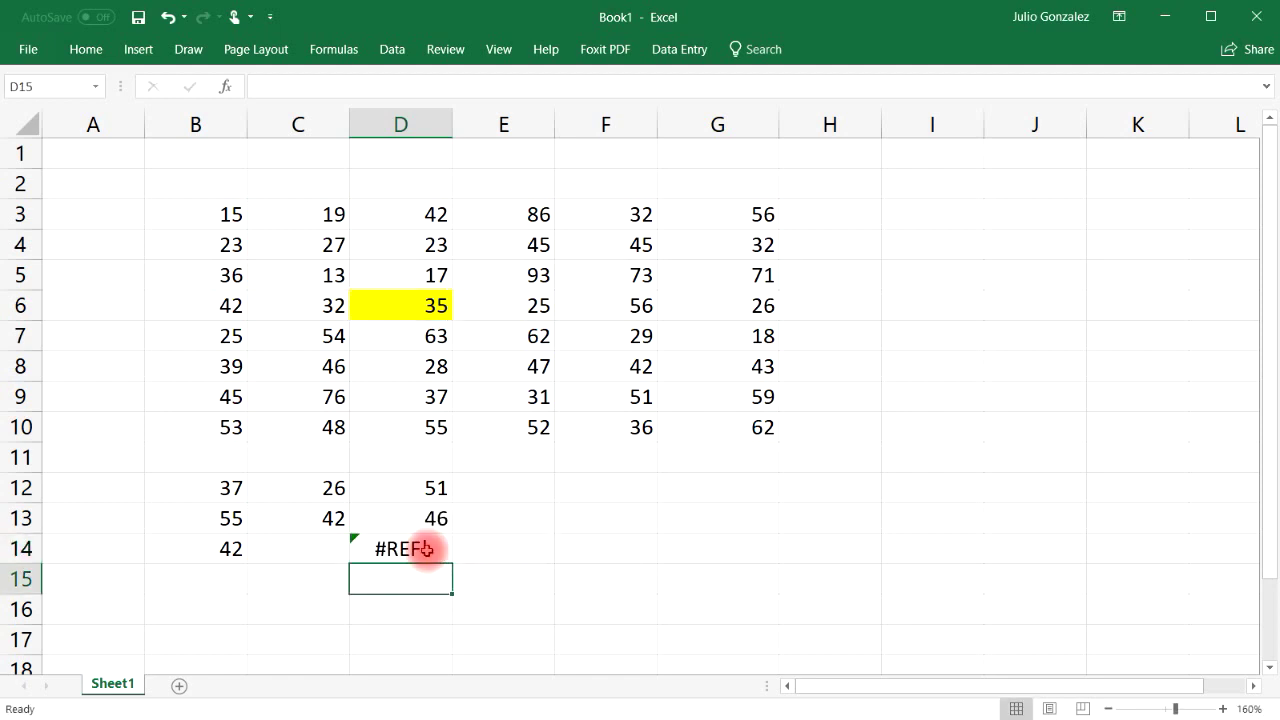
# Step: Set both the height and width arguments of the OFFSET formula in cell D14 to 1
pyautogui.click(427, 549)
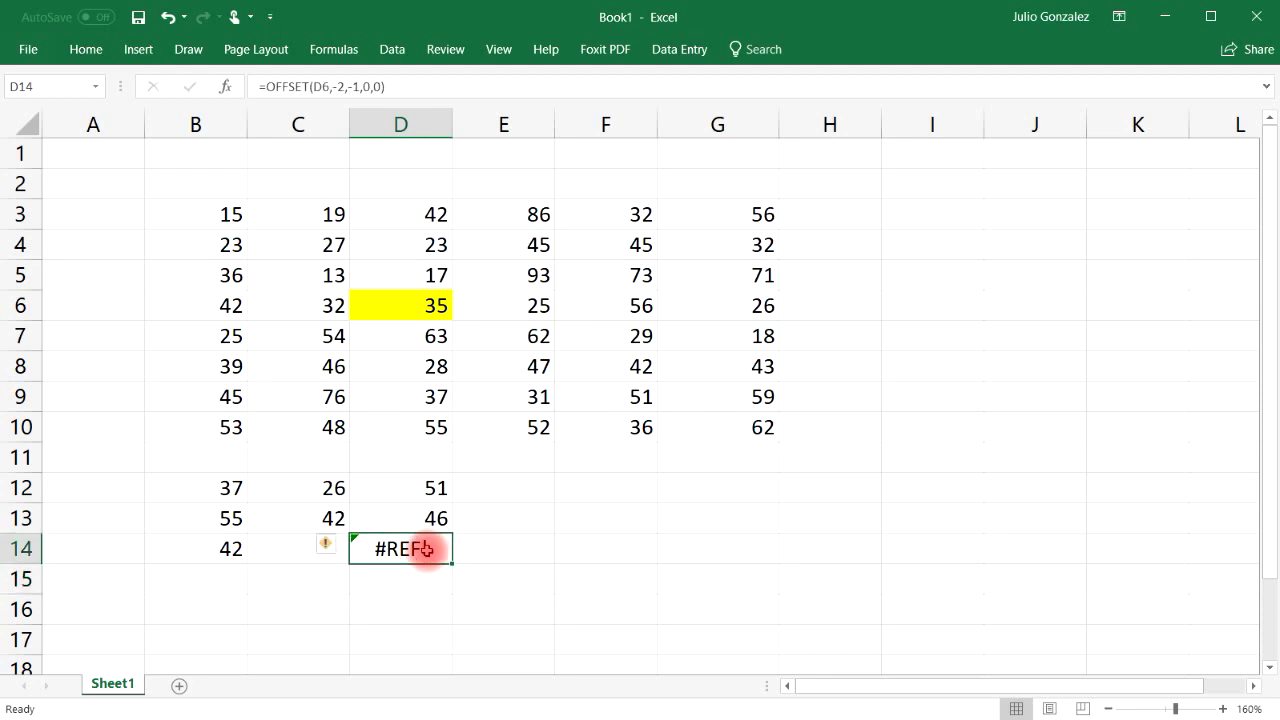
pyautogui.doubleClick(427, 549)
pyautogui.click(535, 549)
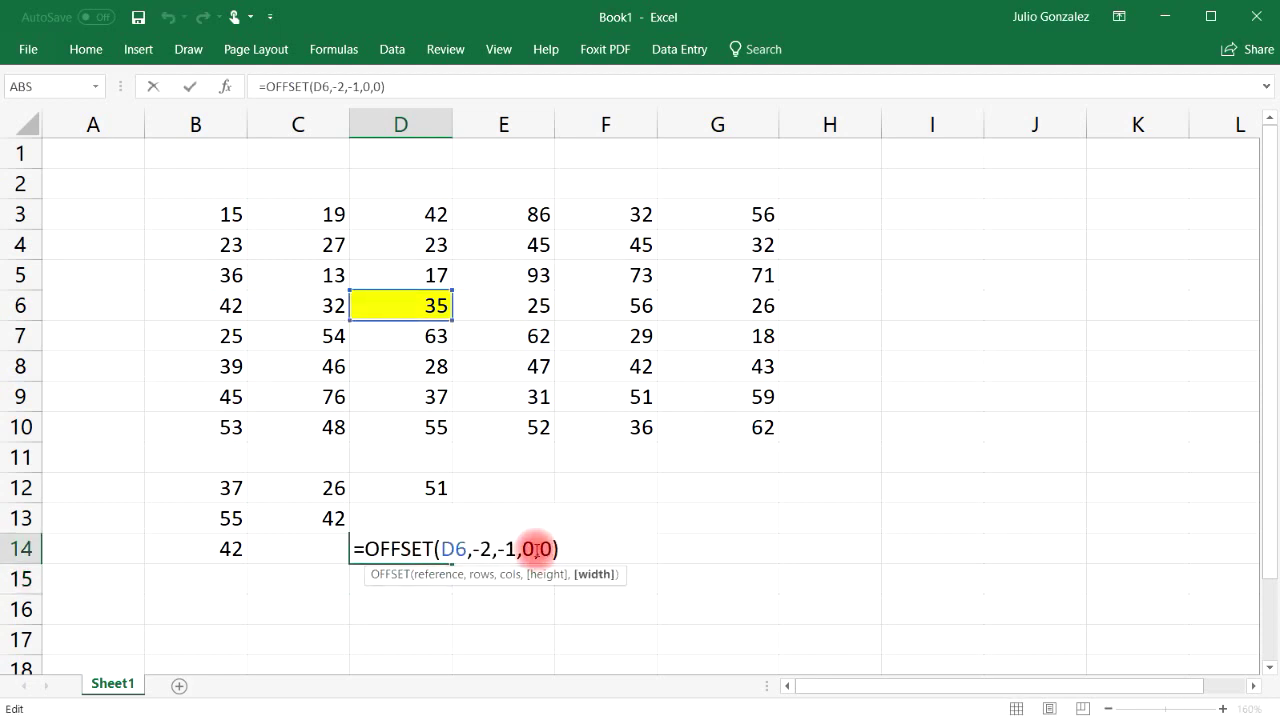
pyautogui.press('BackSpace')
pyautogui.write('1')
pyautogui.press('Right')
pyautogui.press('Right')
pyautogui.press('BackSpace')
pyautogui.write('1')
pyautogui.press('Return')
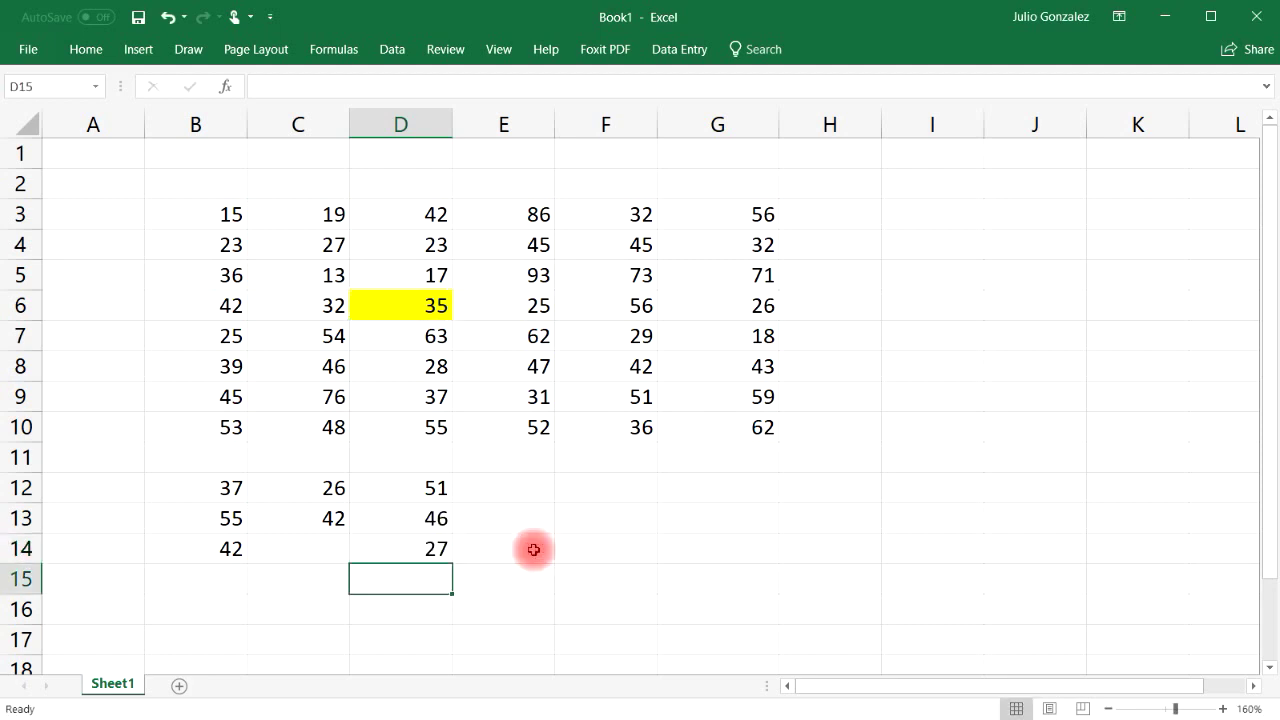
# Step: Check the D14 formula by tracing one column left from D6 to C6 and two rows up to C4
pyautogui.click(418, 304)
pyautogui.click(329, 305)
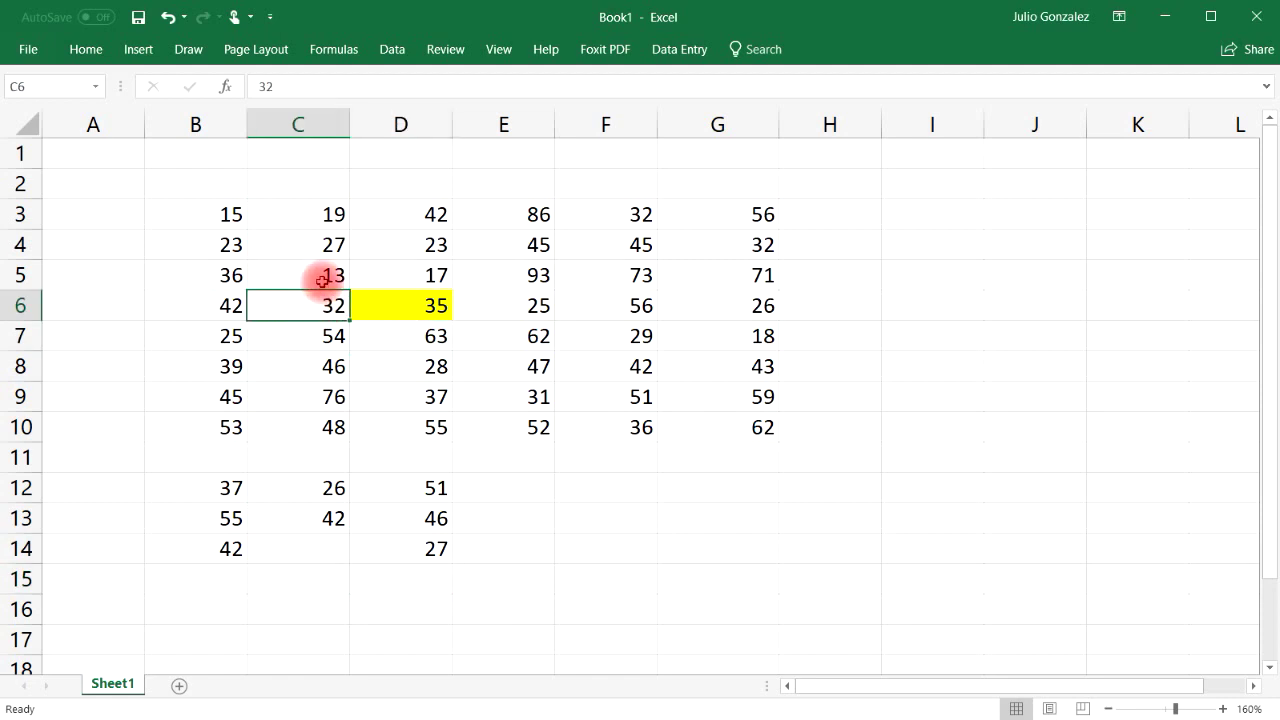
pyautogui.click(323, 276)
pyautogui.click(323, 244)
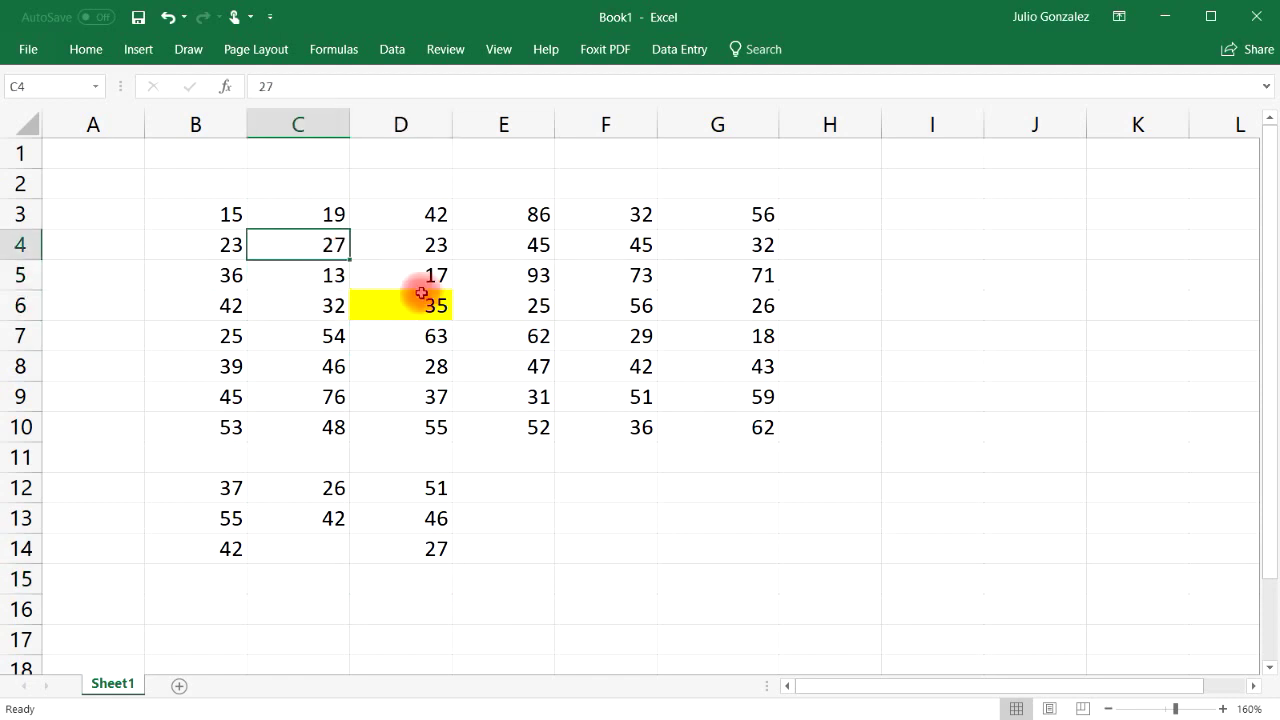
# Step: Open the formula in cell D14 and review its height argument
pyautogui.click(443, 551)
pyautogui.doubleClick(443, 551)
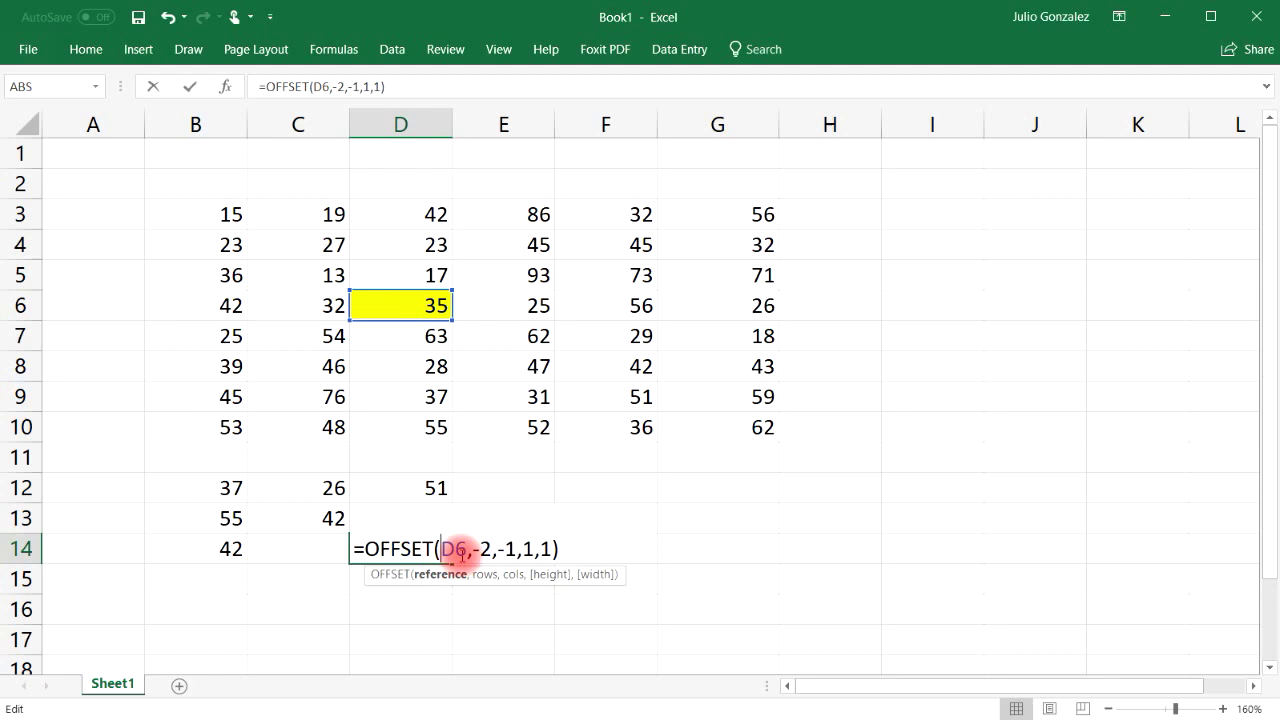
pyautogui.click(531, 548)
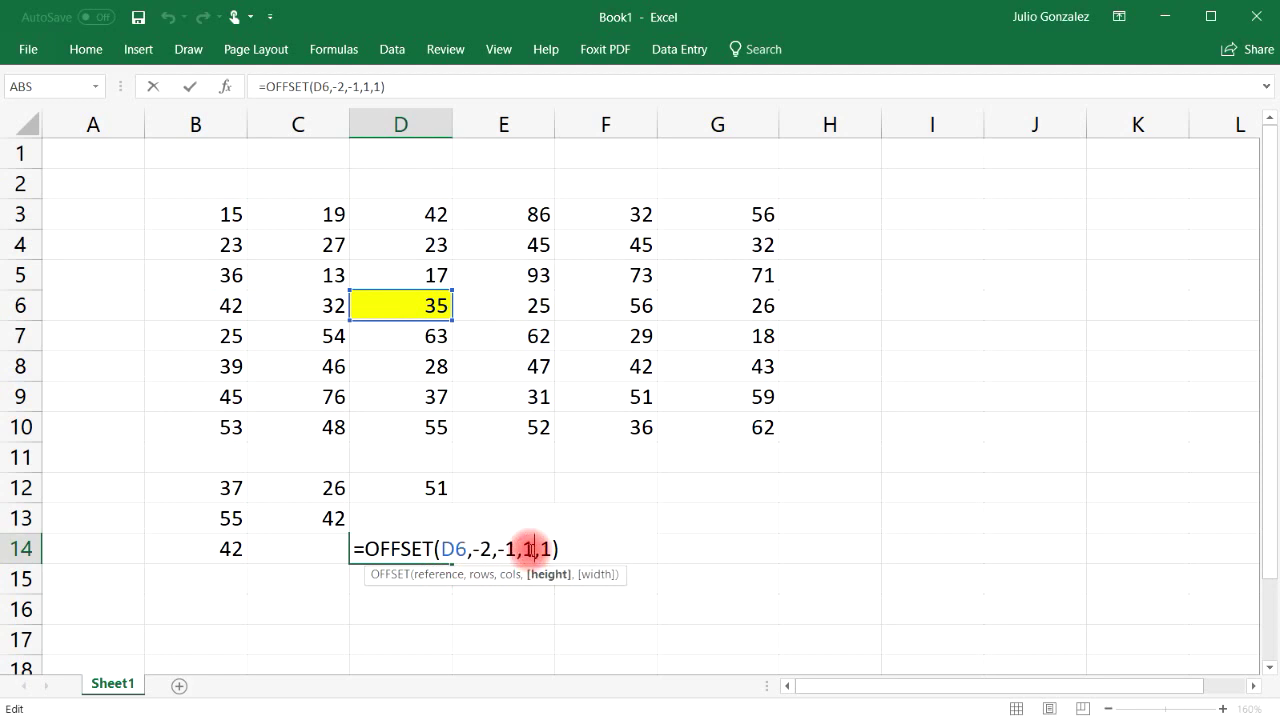
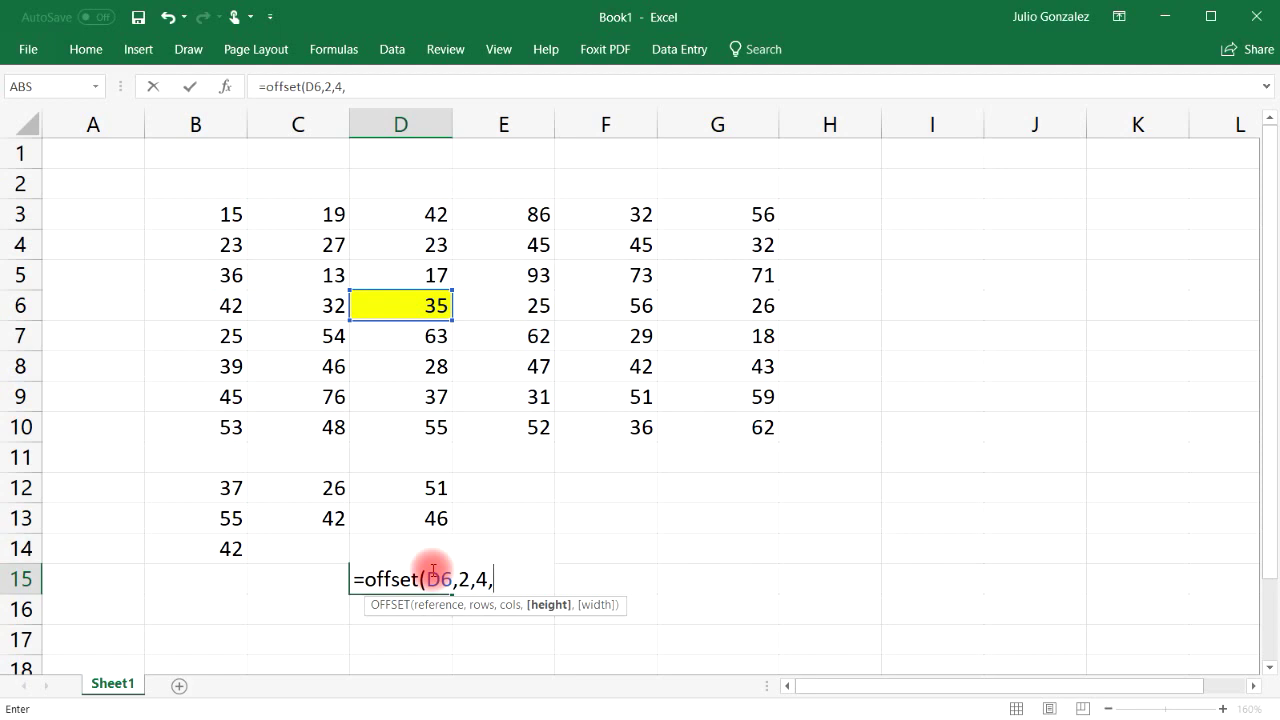
# Step: Enter =OFFSET(D6,1,1,2,2) in cell D15 to reference a range two rows high and two columns wide
pyautogui.write('1,1,')
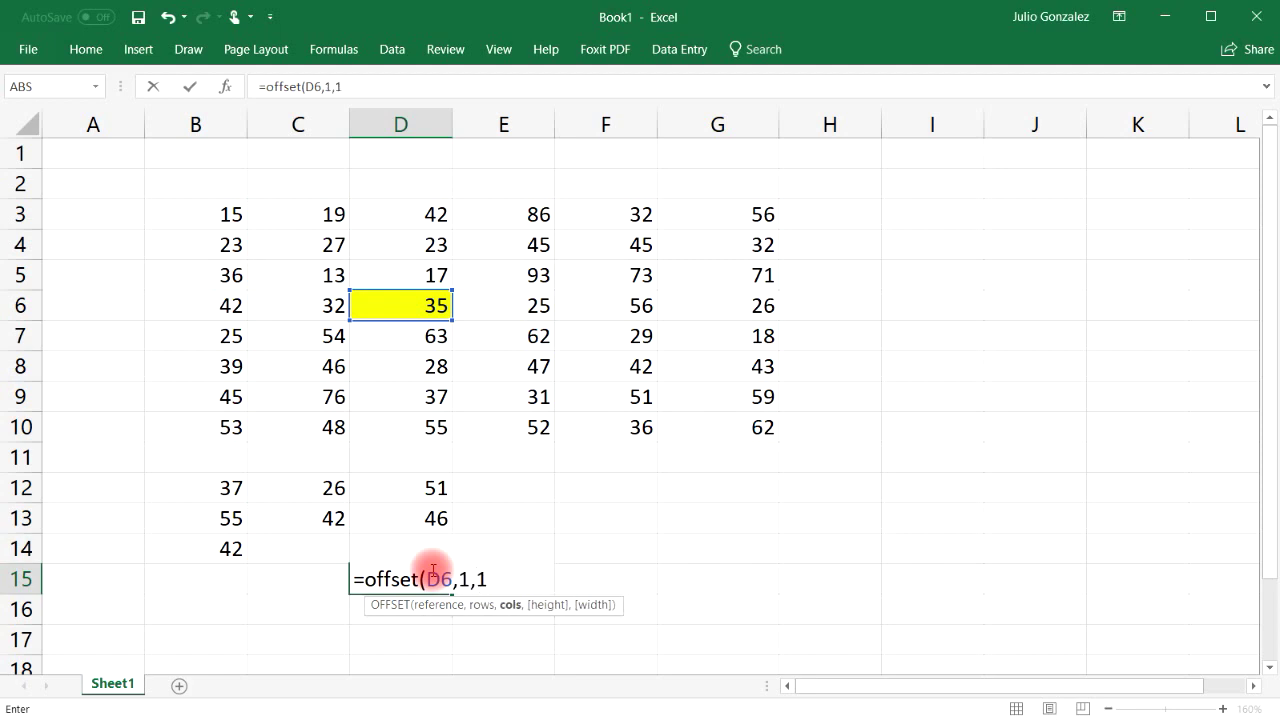
pyautogui.write('2')
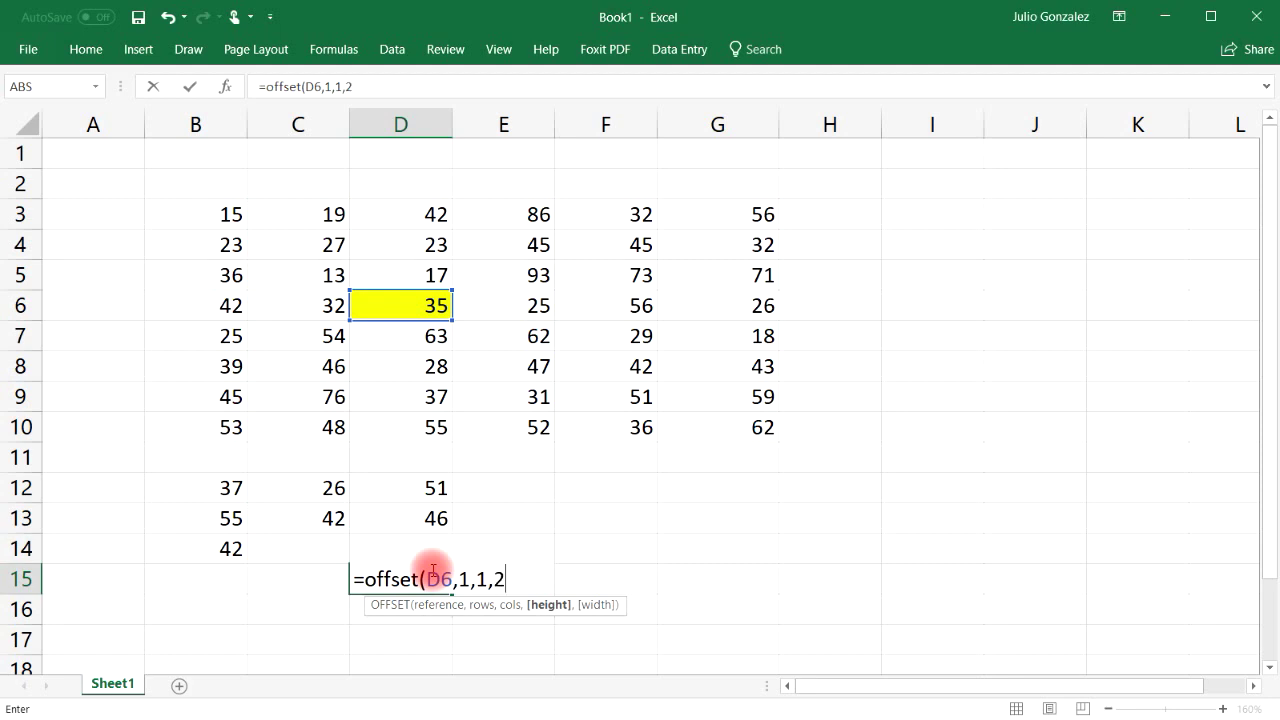
pyautogui.write(',2)')
pyautogui.press('Return')
# Step: Trace the D15 formula's starting point one row down from D6 to D7 and one column right to E7
pyautogui.click(432, 572)
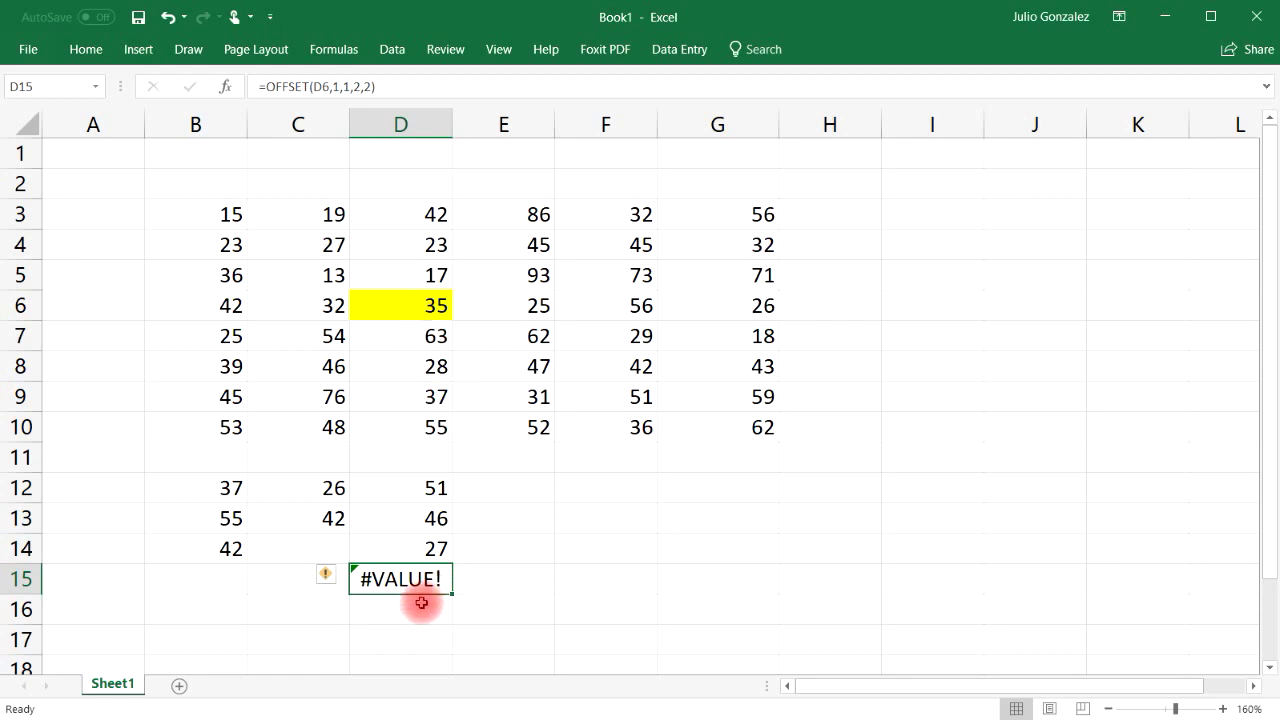
pyautogui.click(435, 338)
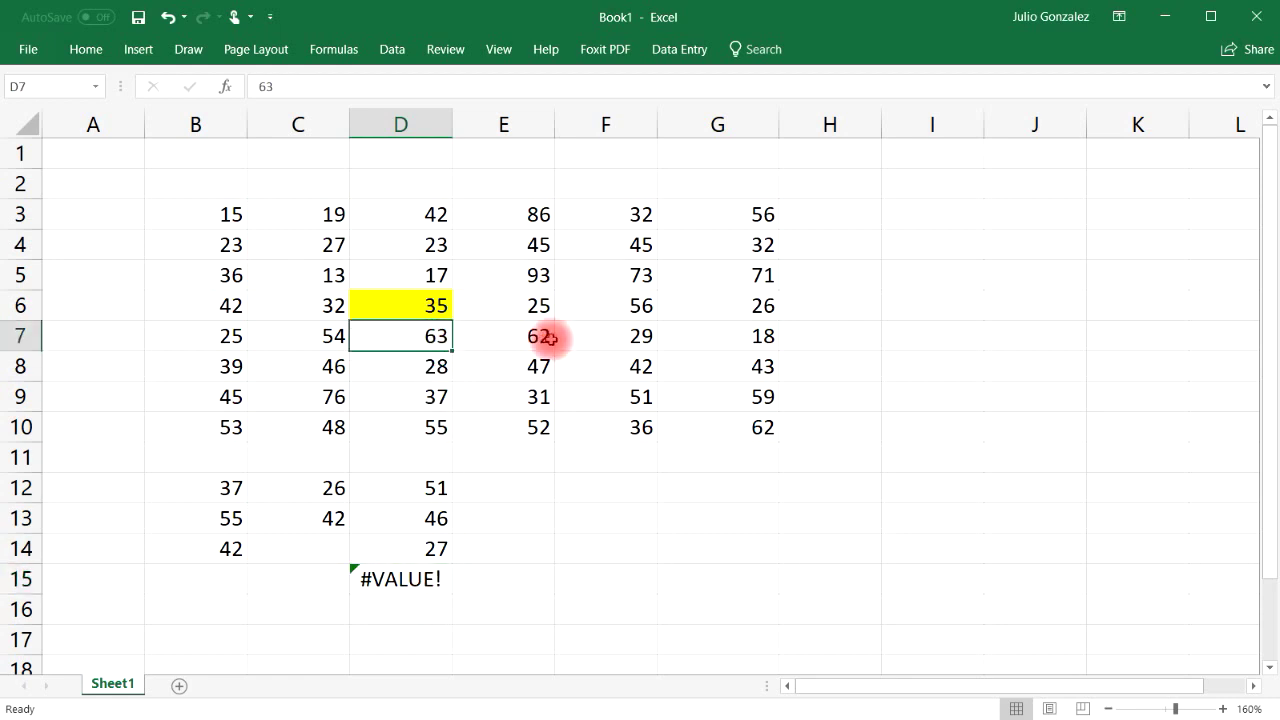
pyautogui.click(535, 336)
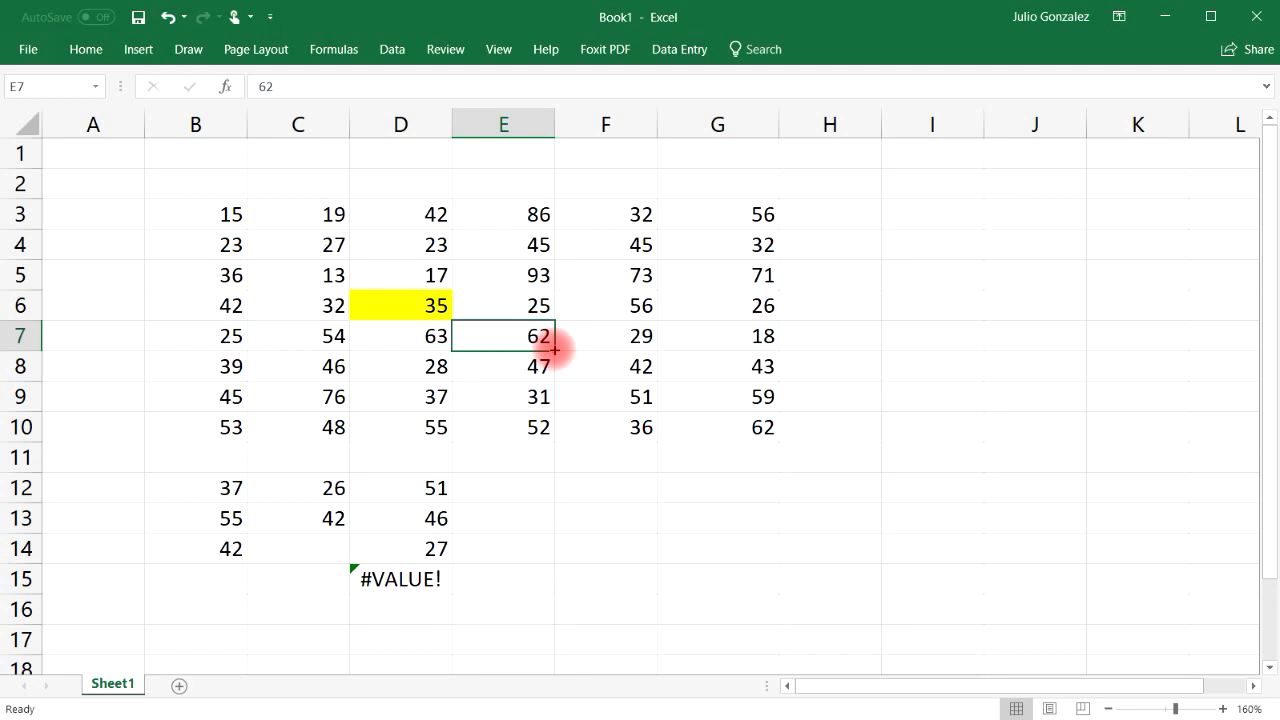
pyautogui.moveTo(554, 349); pyautogui.dragTo(650, 405)
pyautogui.click(612, 540)
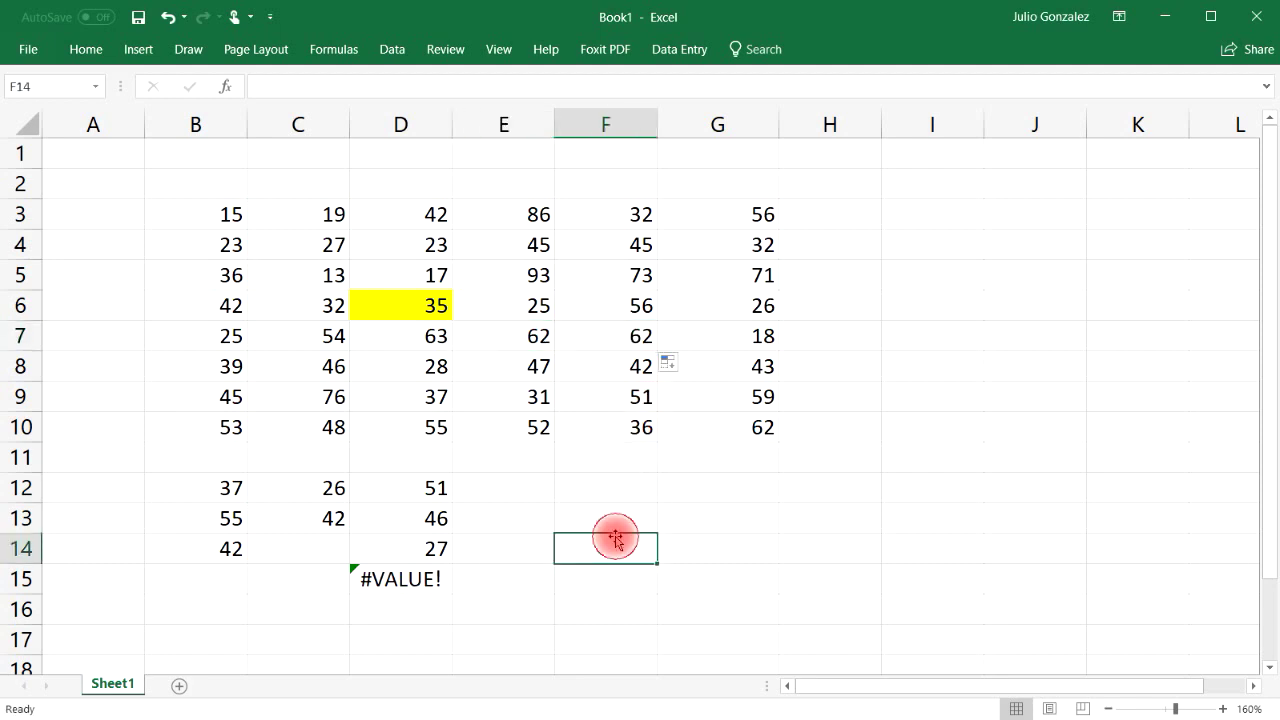
pyautogui.click(165, 16)
pyautogui.click(165, 16)
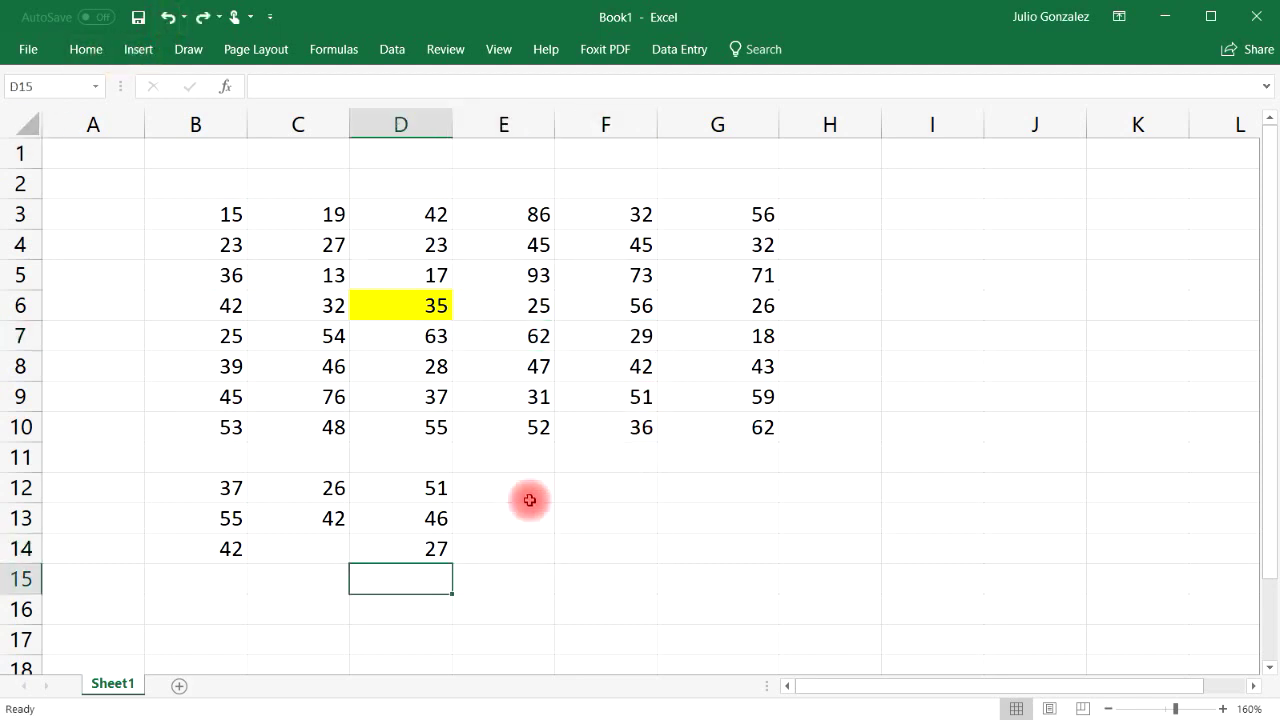
pyautogui.click(205, 18)
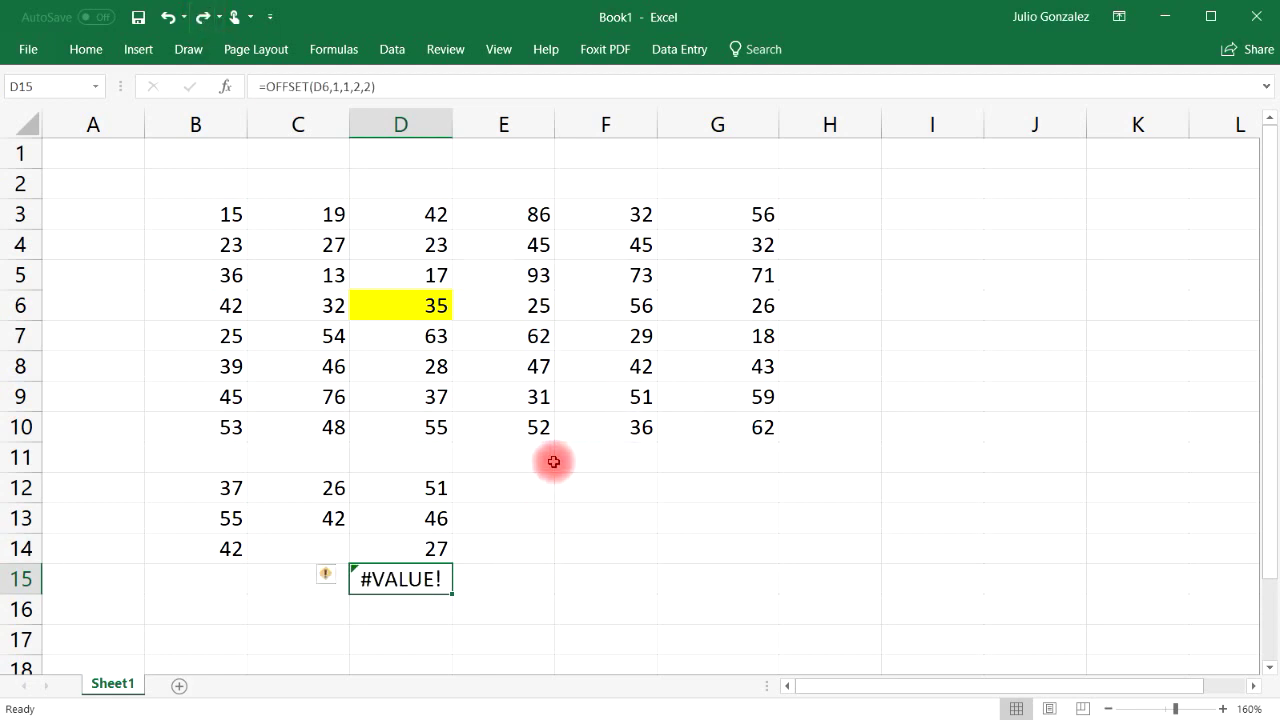
# Step: Highlight the two-by-two range E7:F8 that the D15 formula refers to, comparing it with cell D15
pyautogui.click(532, 334)
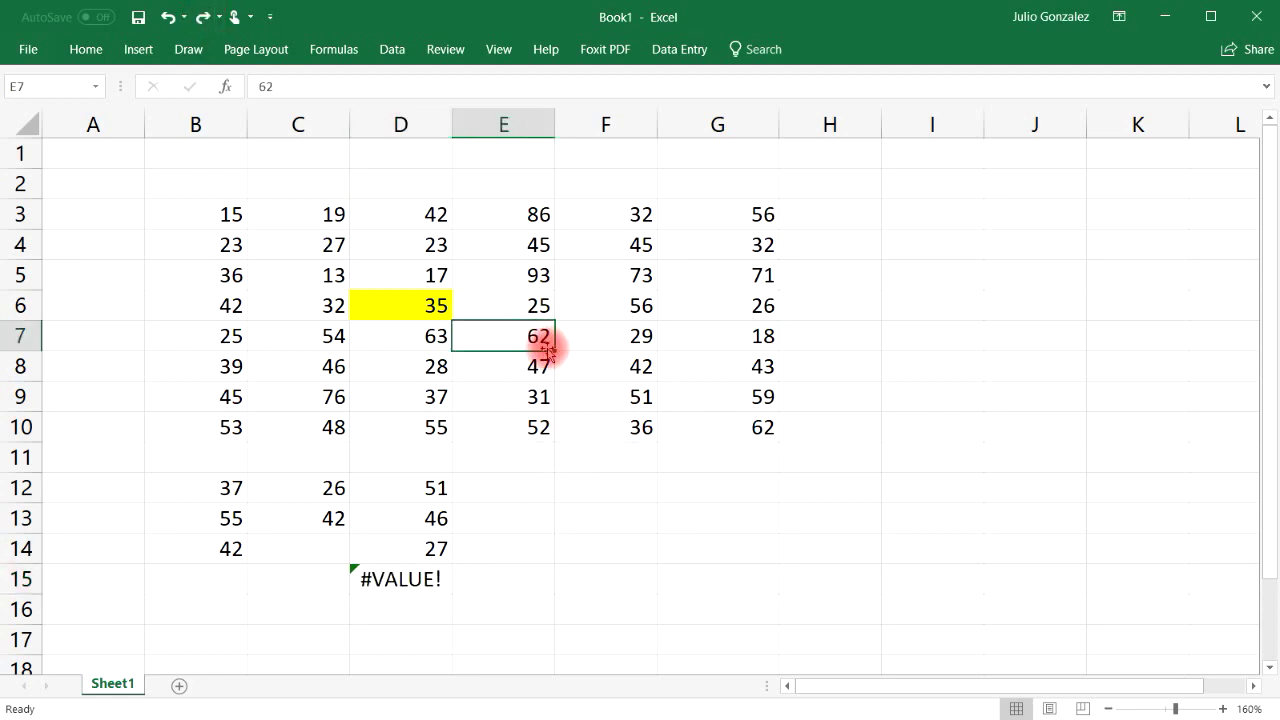
pyautogui.moveTo(534, 337); pyautogui.dragTo(630, 366)
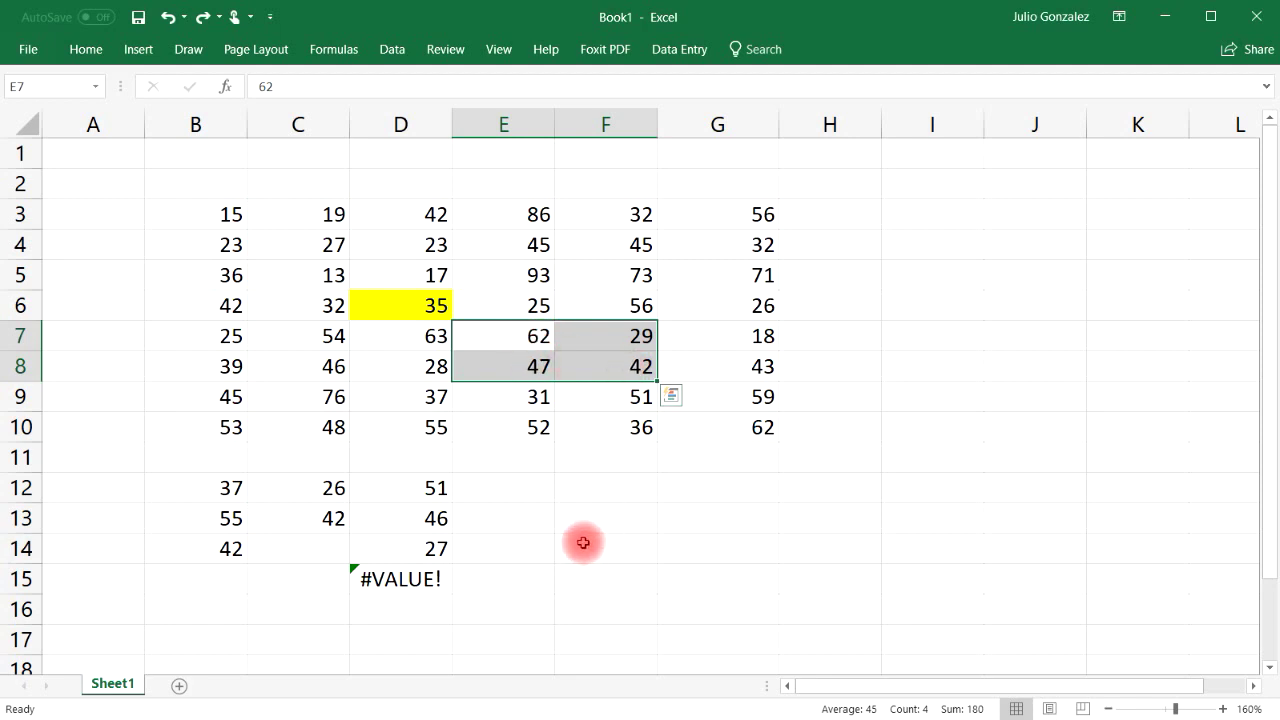
pyautogui.click(400, 579)
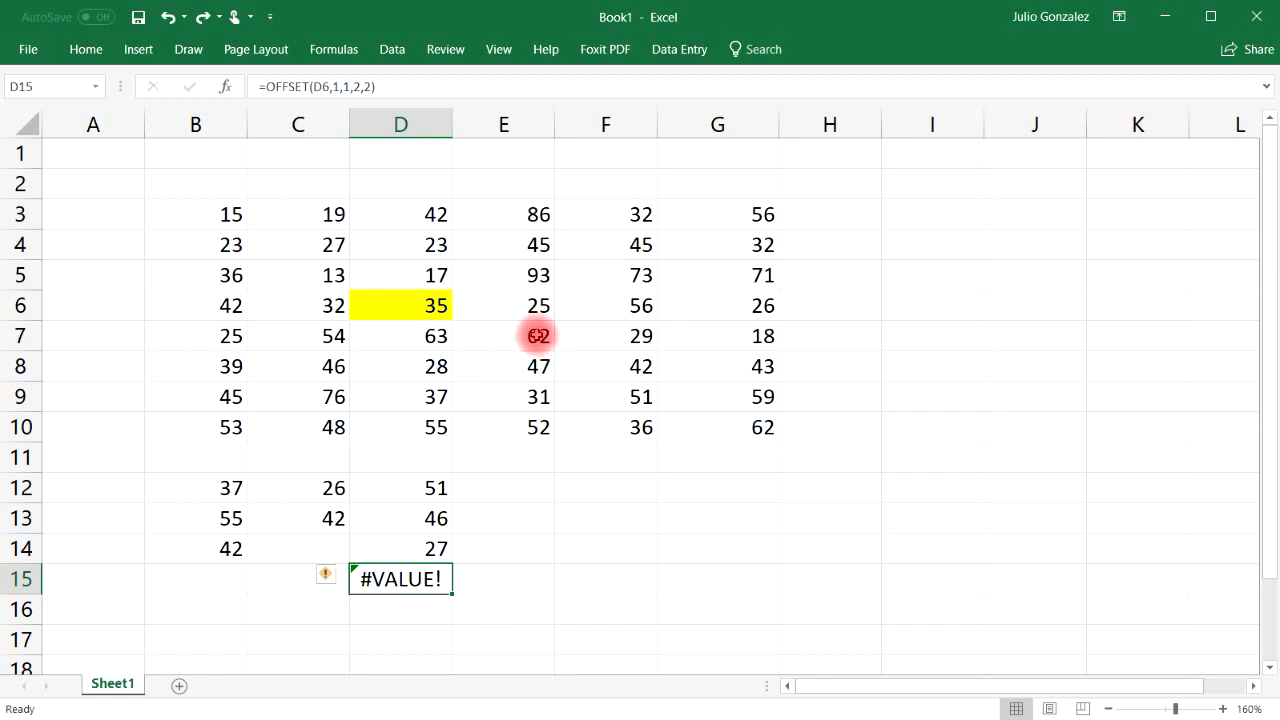
pyautogui.moveTo(534, 336); pyautogui.dragTo(614, 371)
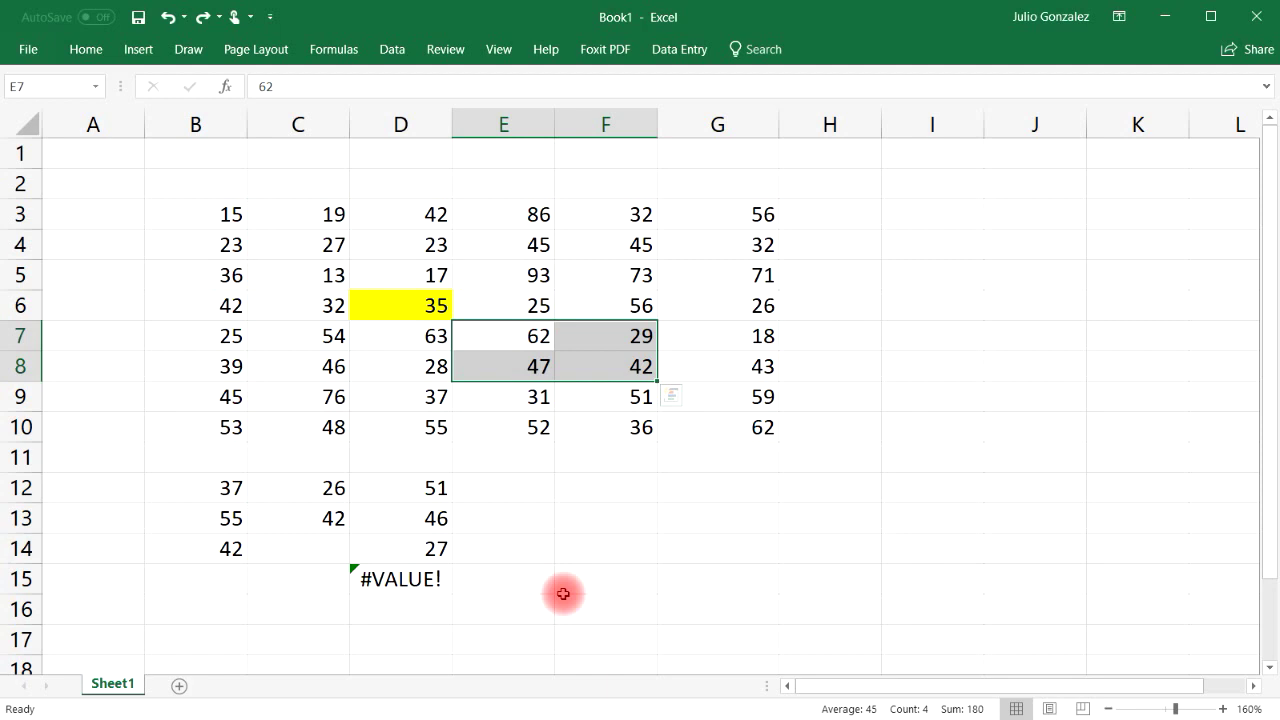
pyautogui.click(523, 486)
# Step: Remove the yellow fill from cell D6
pyautogui.click(414, 302)
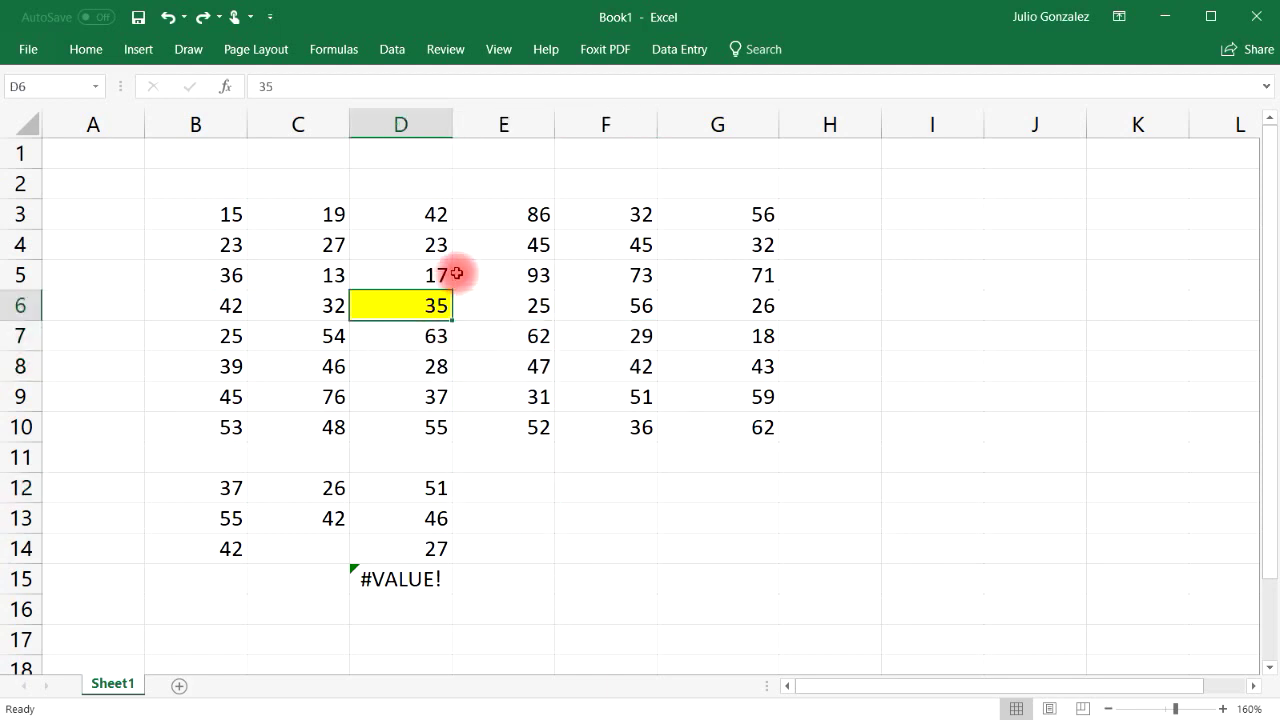
pyautogui.click(75, 58)
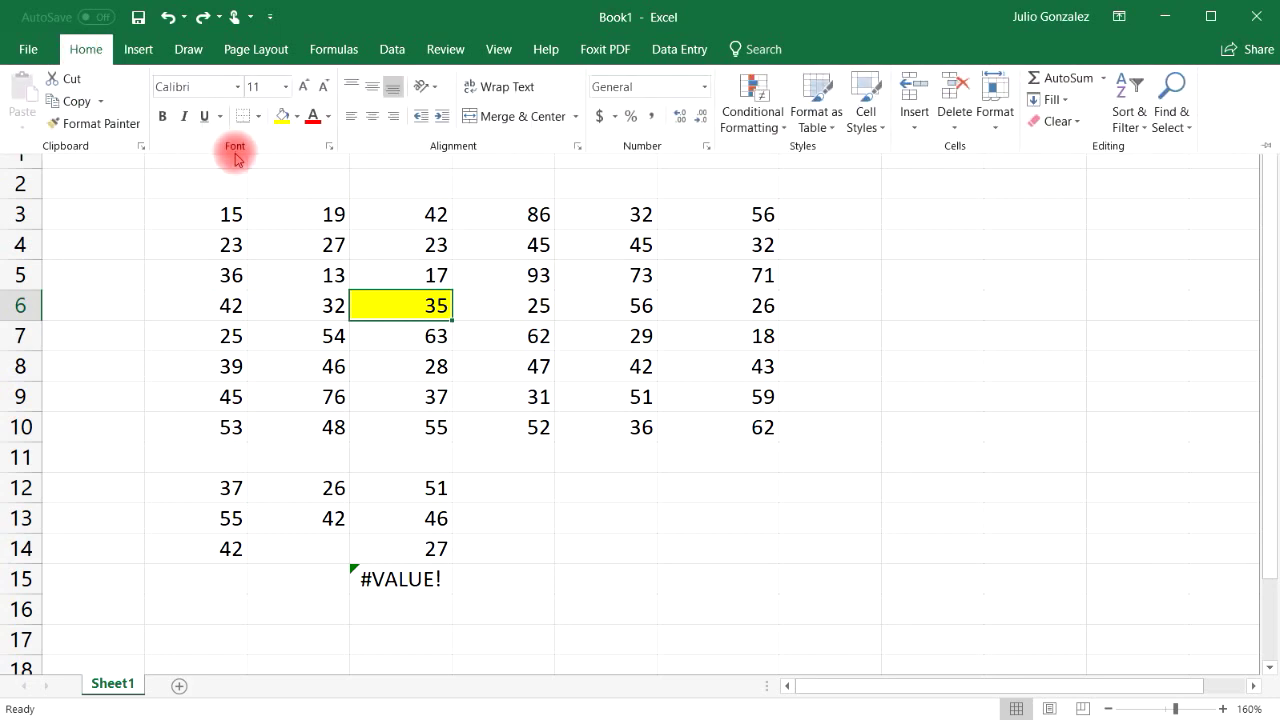
pyautogui.click(297, 117)
pyautogui.click(287, 155)
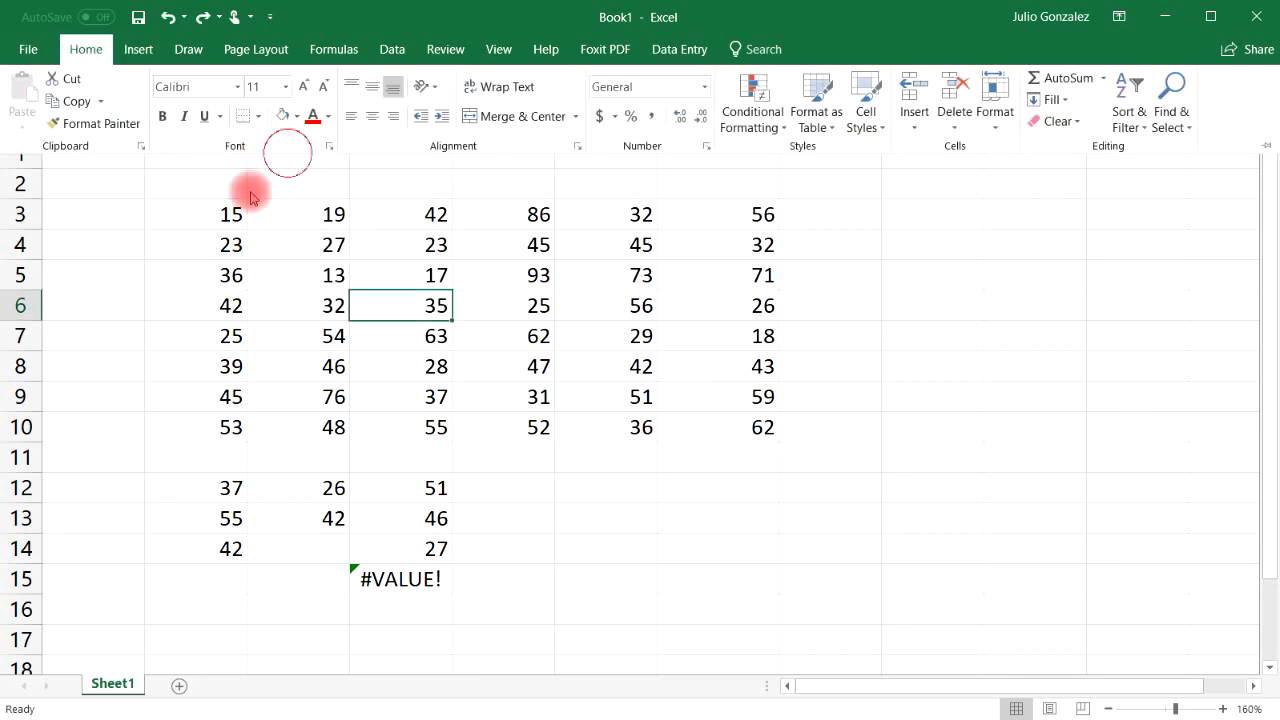
# Step: Fill cell B3 with light blue to mark it as the new reference cell
pyautogui.click(222, 216)
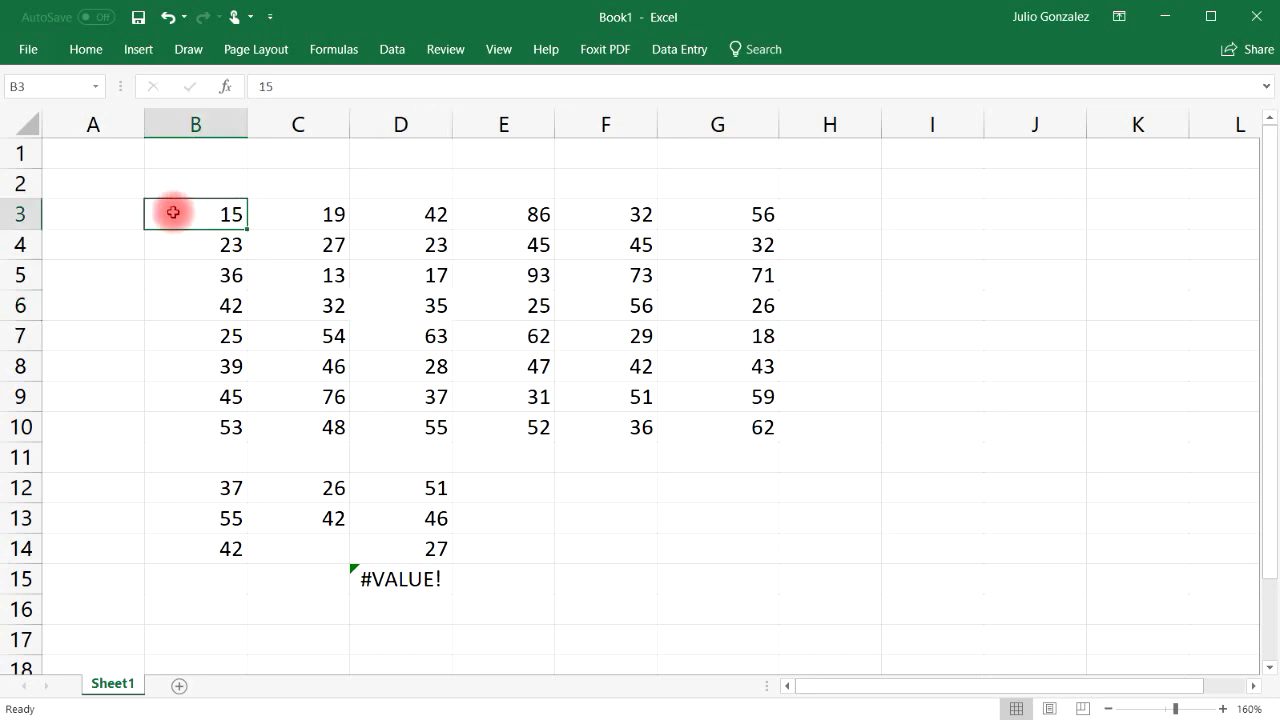
pyautogui.click(88, 51)
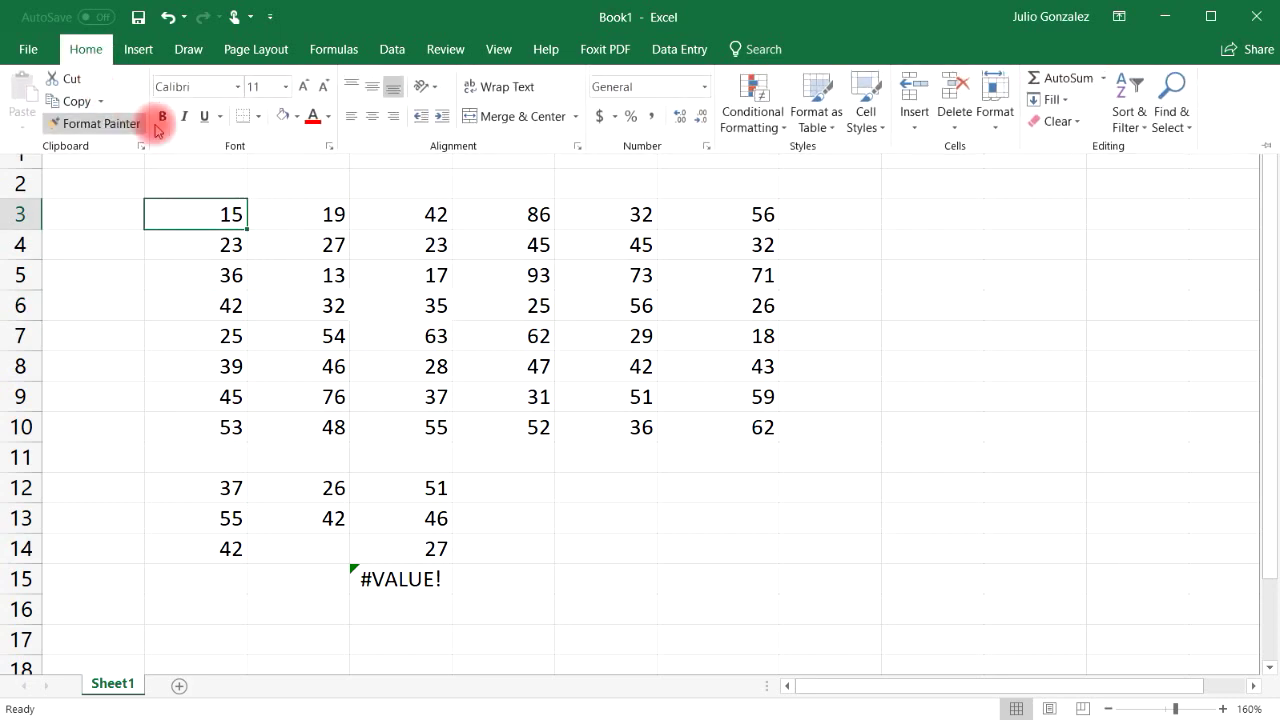
pyautogui.click(297, 117)
pyautogui.click(377, 266)
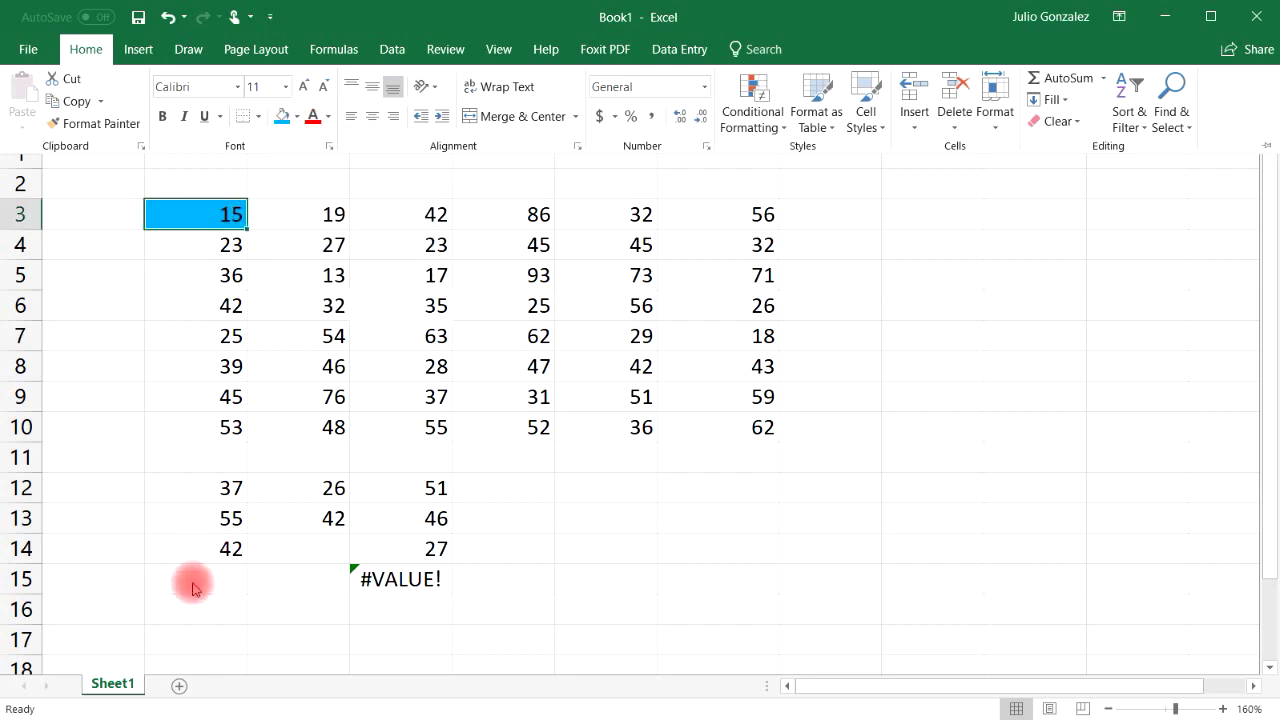
# Step: Enter =SUM(OFFSET(B3,0,0,4,1)) in cell E12 to add up four rows of one column starting at B3
pyautogui.click(513, 488)
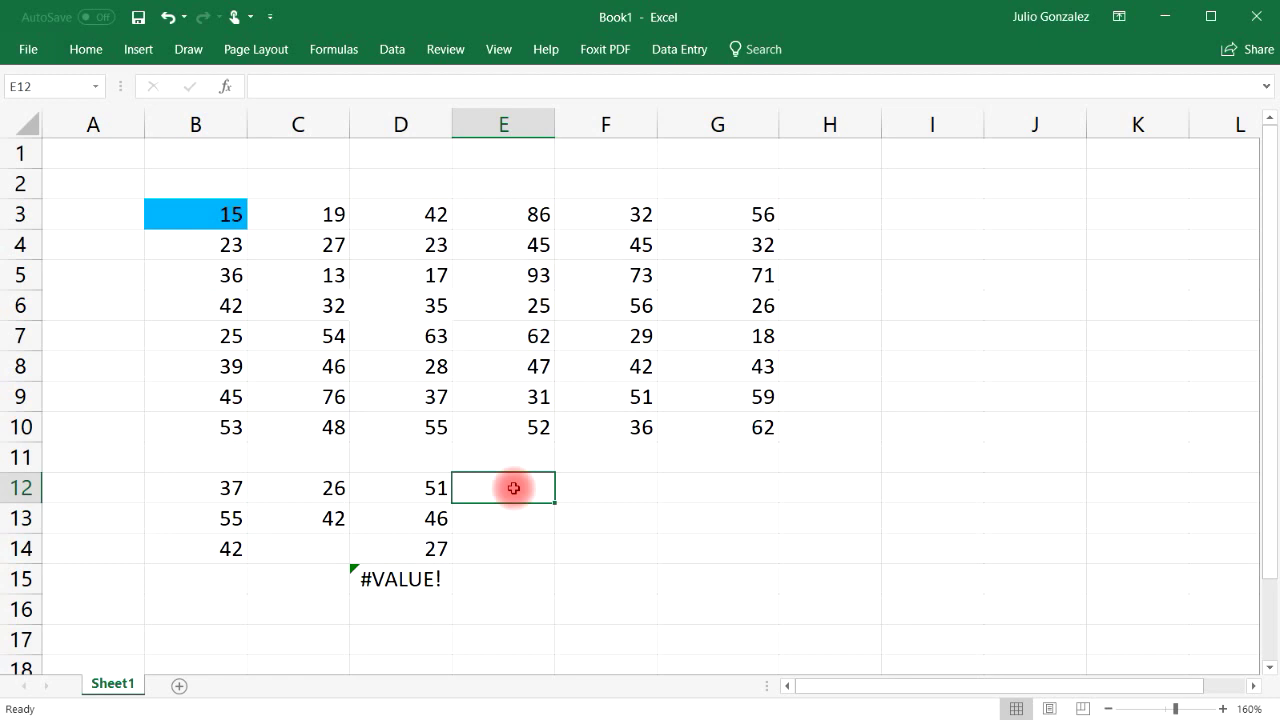
pyautogui.write('=')
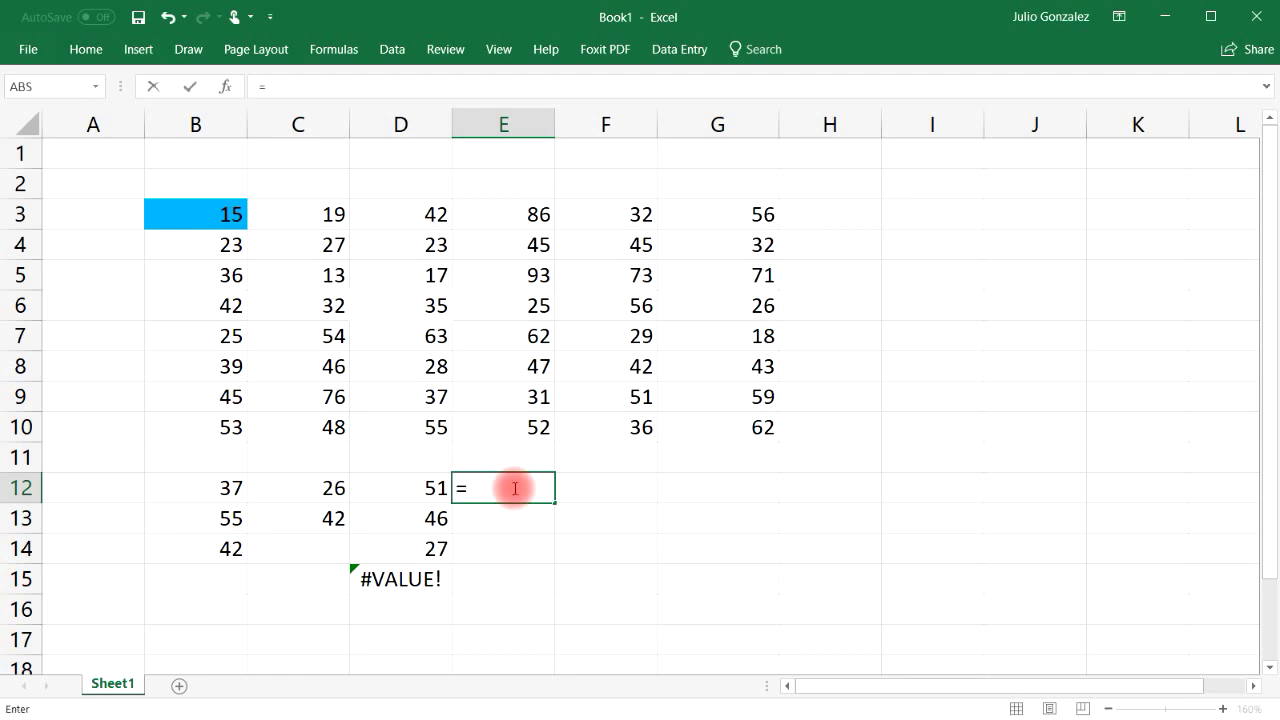
pyautogui.write('sum')
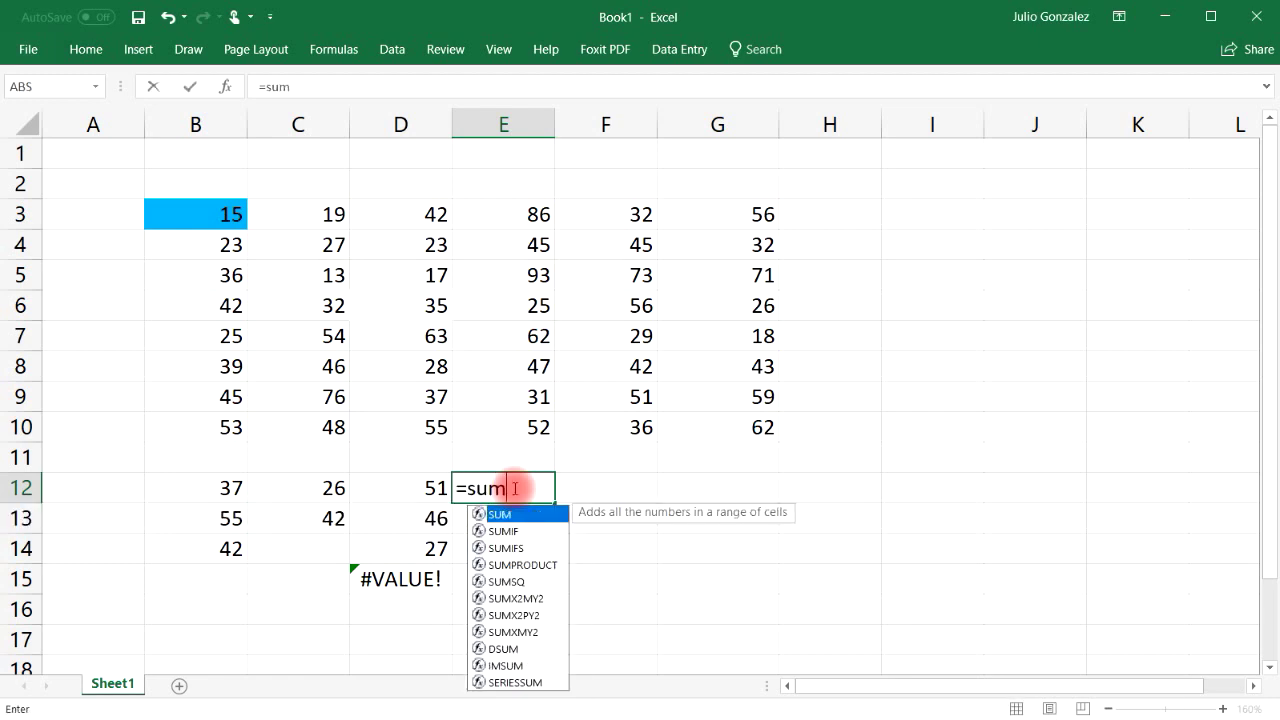
pyautogui.write('(offset(')
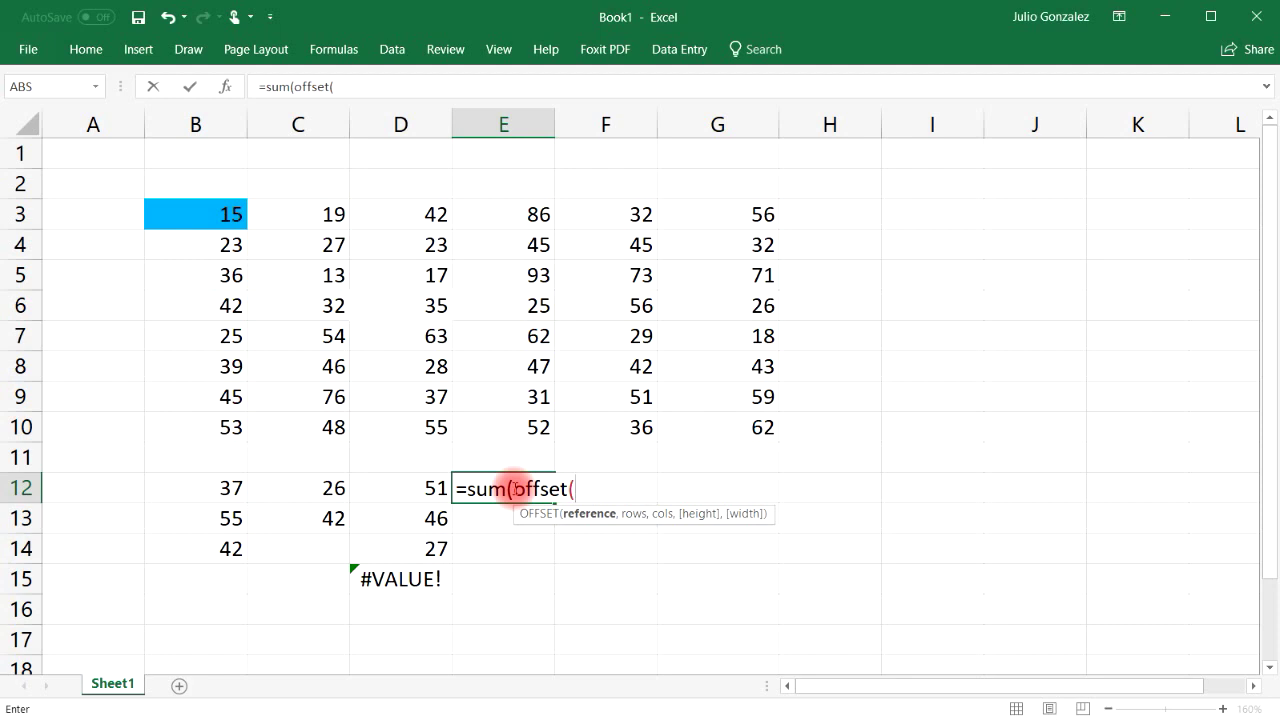
pyautogui.write('B3')
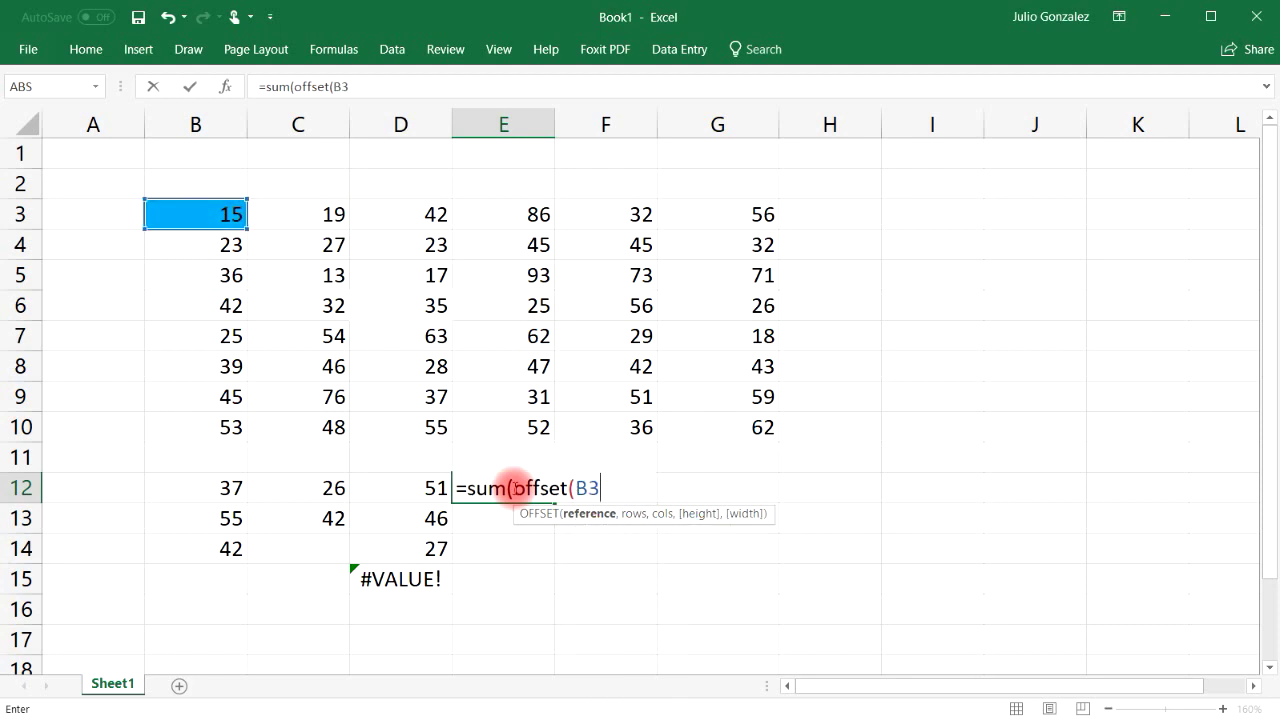
pyautogui.write(',')
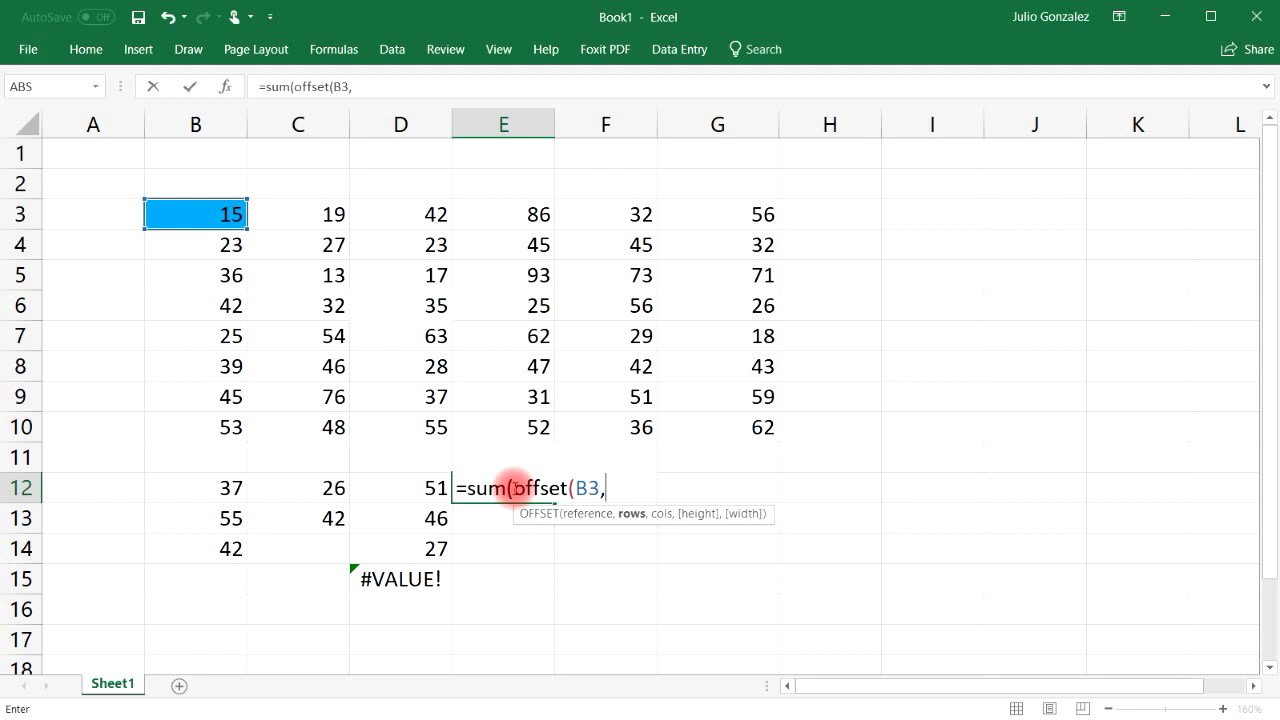
pyautogui.press('BackSpace')
pyautogui.write('0,0')
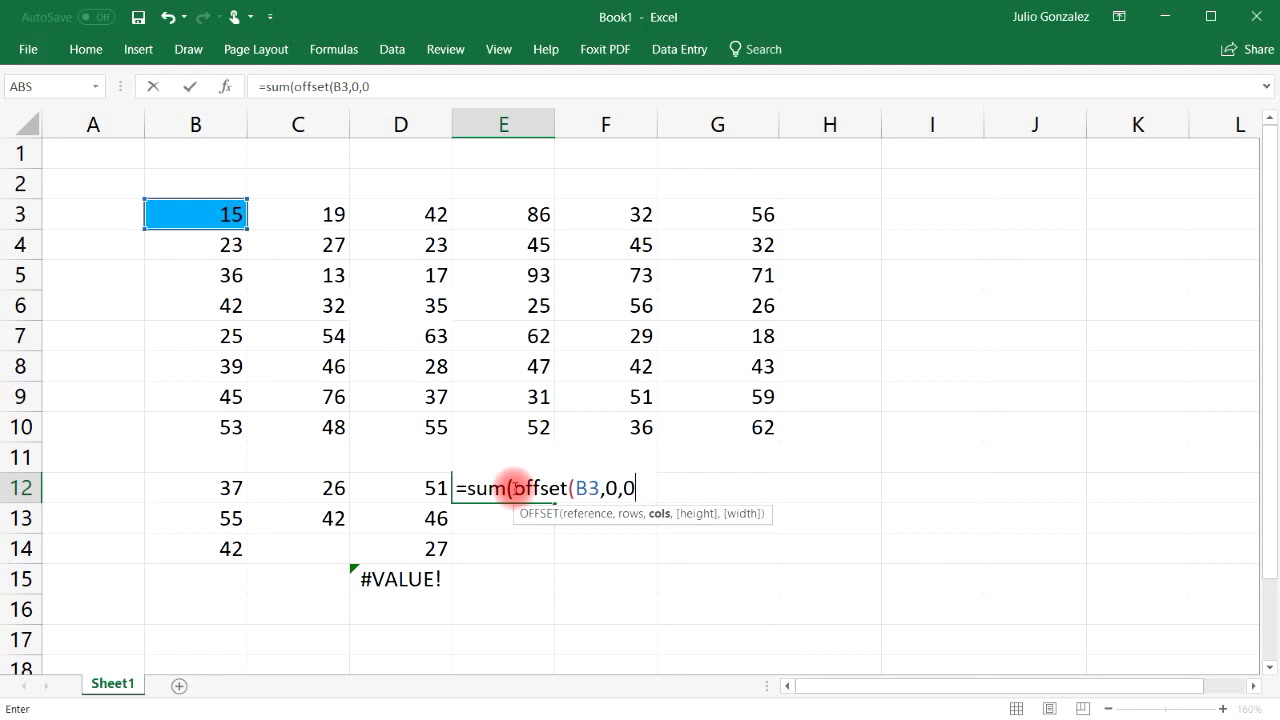
pyautogui.write(',')
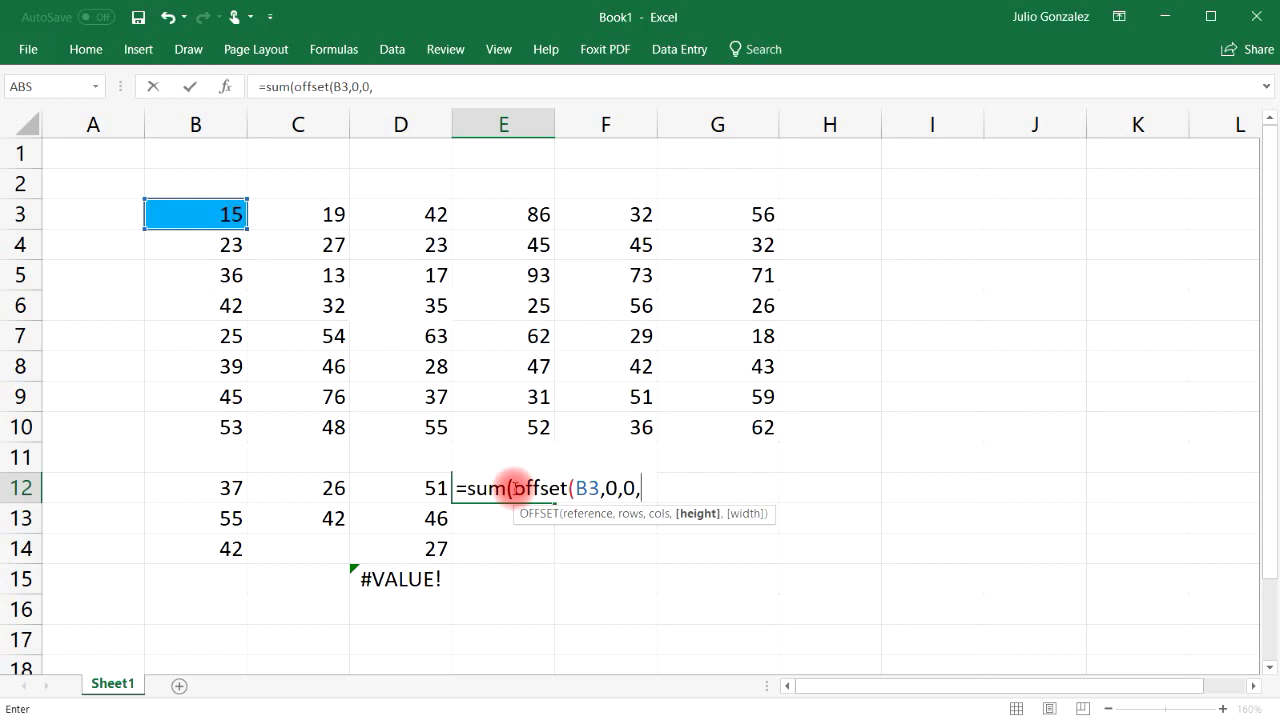
pyautogui.write('4,')
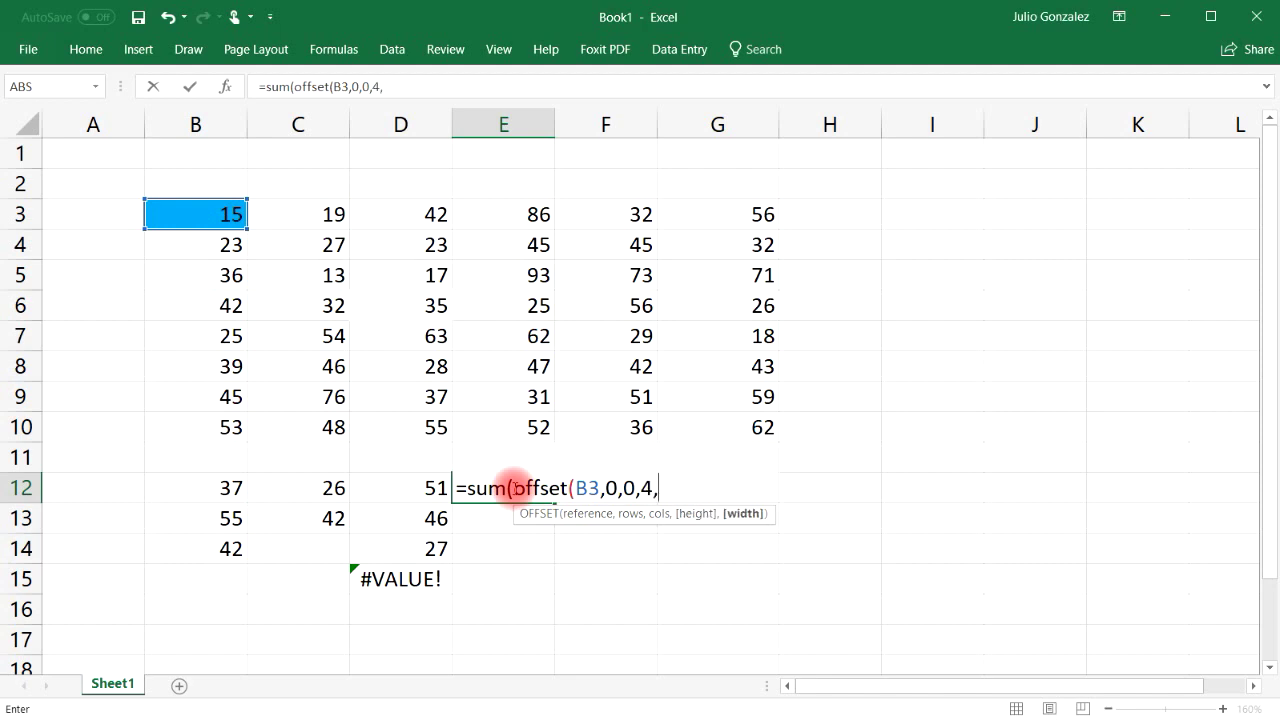
pyautogui.write('1))')
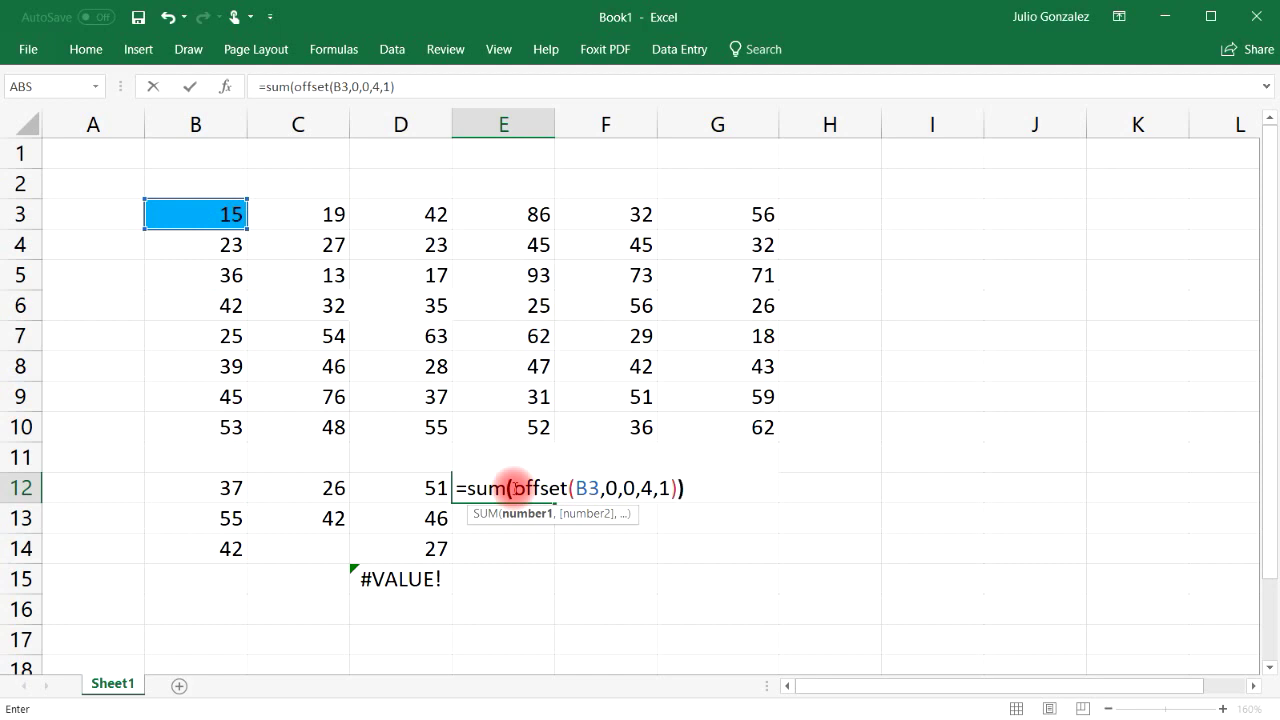
pyautogui.press('Return')
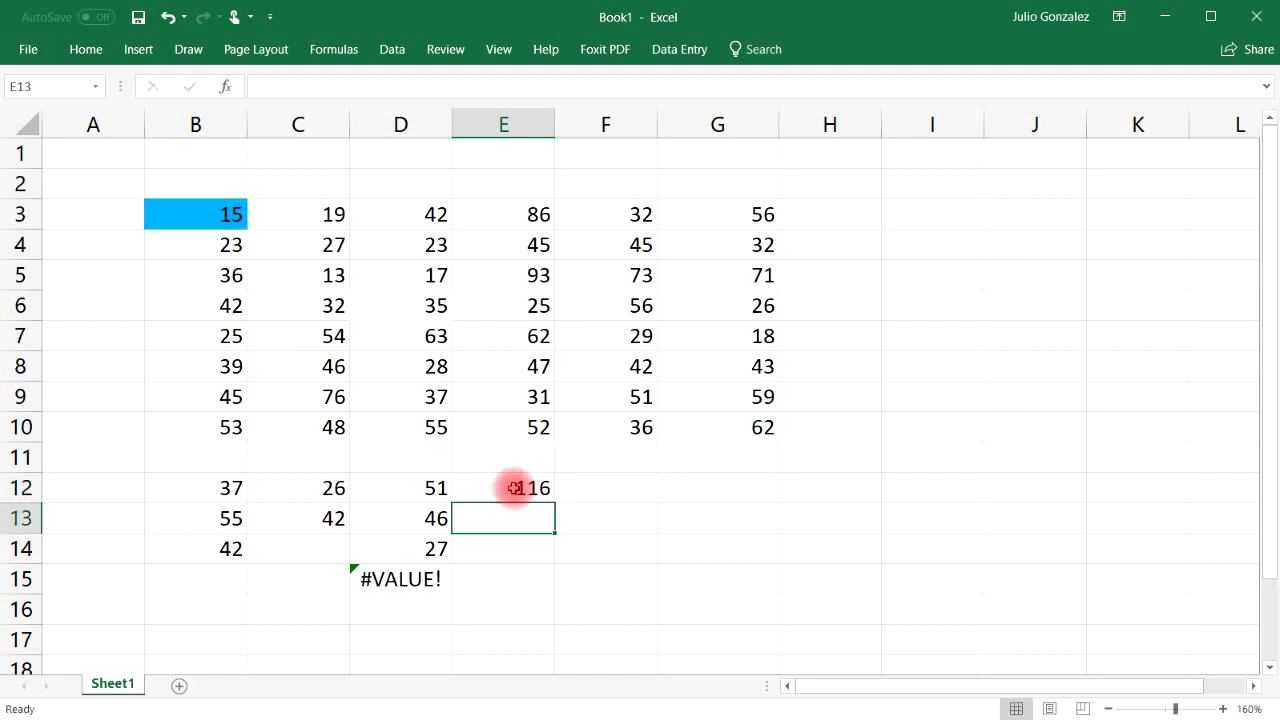
# Step: Highlight the four-row, one-column range B3:B6 that the E12 formula adds up, starting from reference cell B3
pyautogui.click(218, 215)
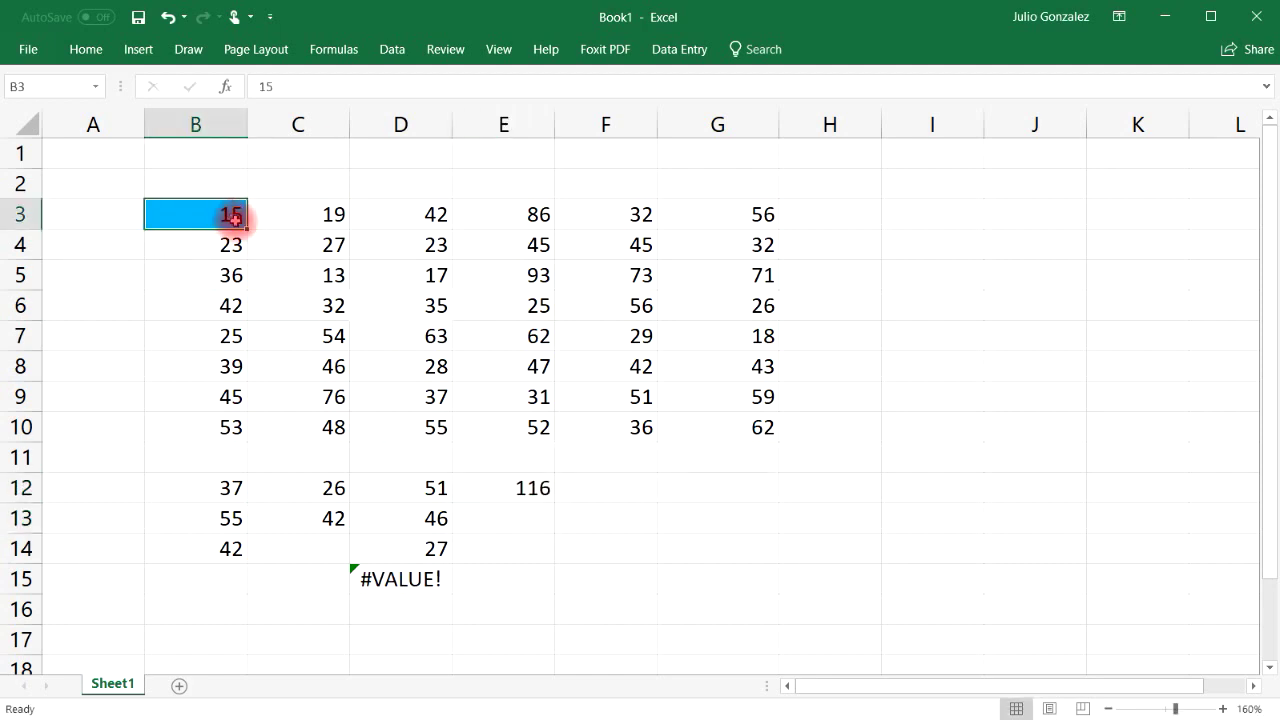
pyautogui.click(140, 285)
pyautogui.moveTo(194, 216); pyautogui.dragTo(209, 304)
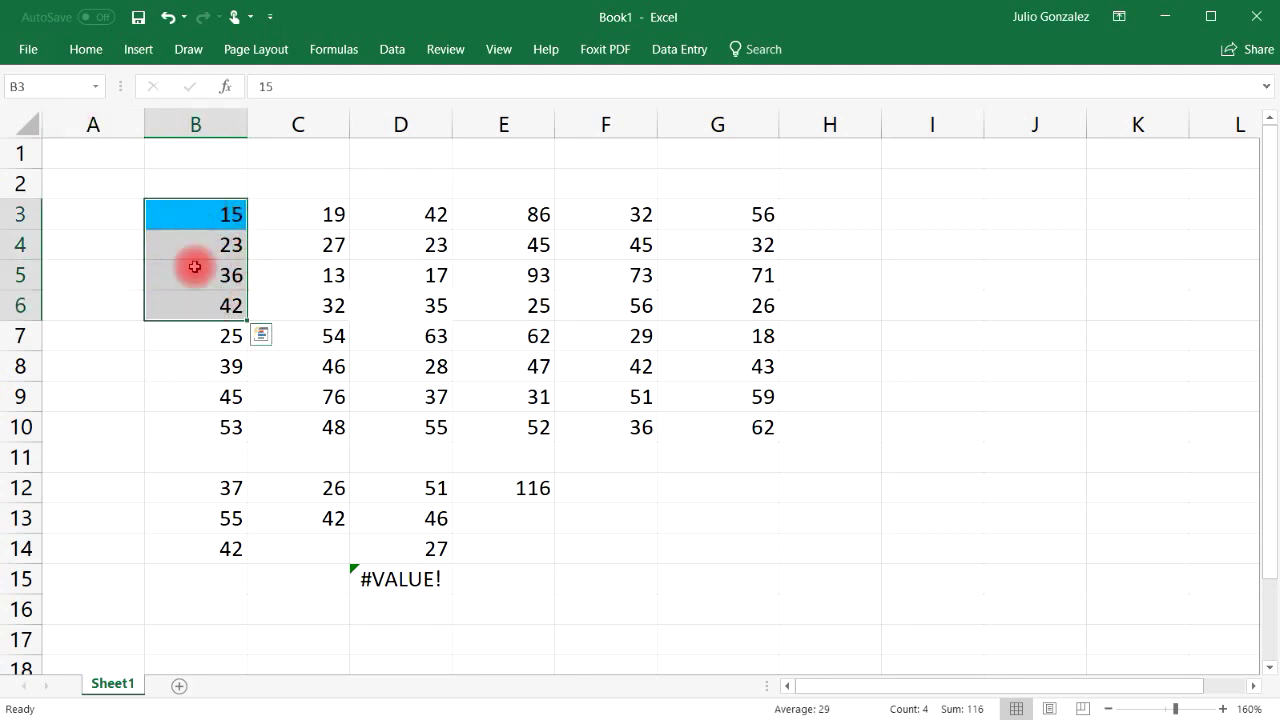
pyautogui.moveTo(194, 218); pyautogui.dragTo(306, 300)
pyautogui.click(103, 283)
pyautogui.moveTo(200, 209); pyautogui.dragTo(200, 306)
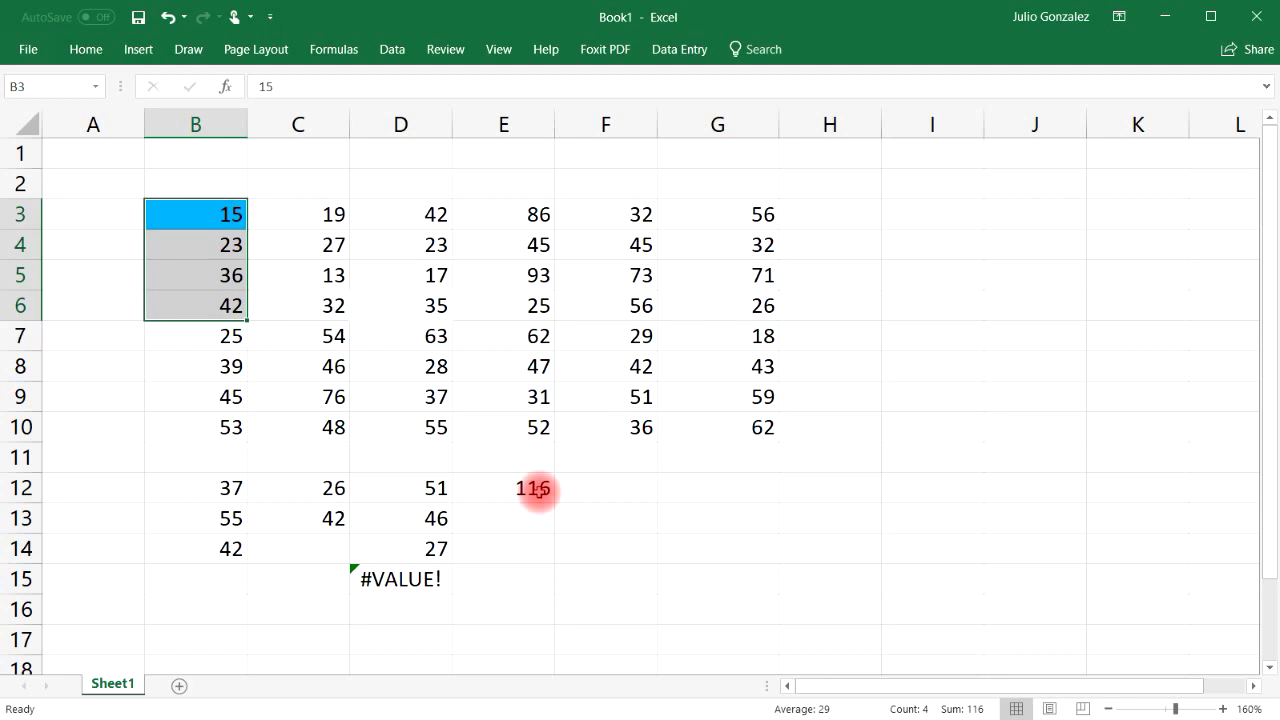
# Step: Enter =SUM(15,23,36,42) in cell E13 to check the E12 total against the individual numbers
pyautogui.click(527, 523)
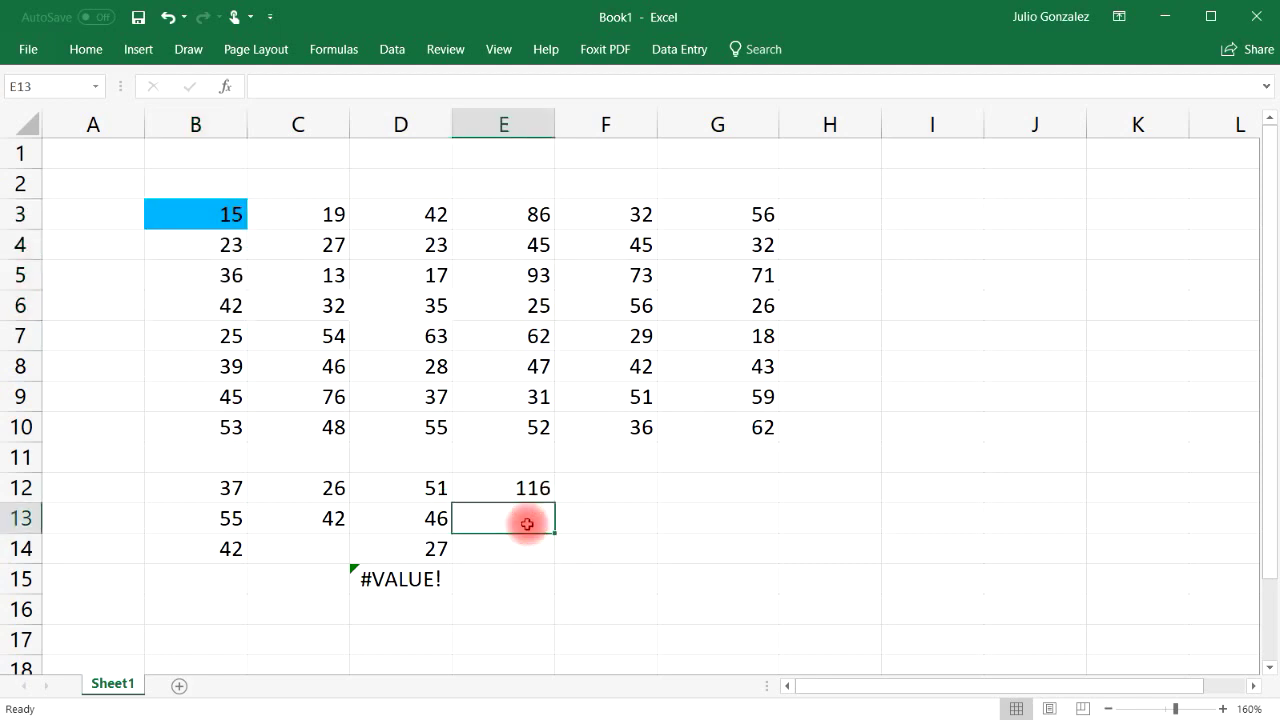
pyautogui.write('=sum')
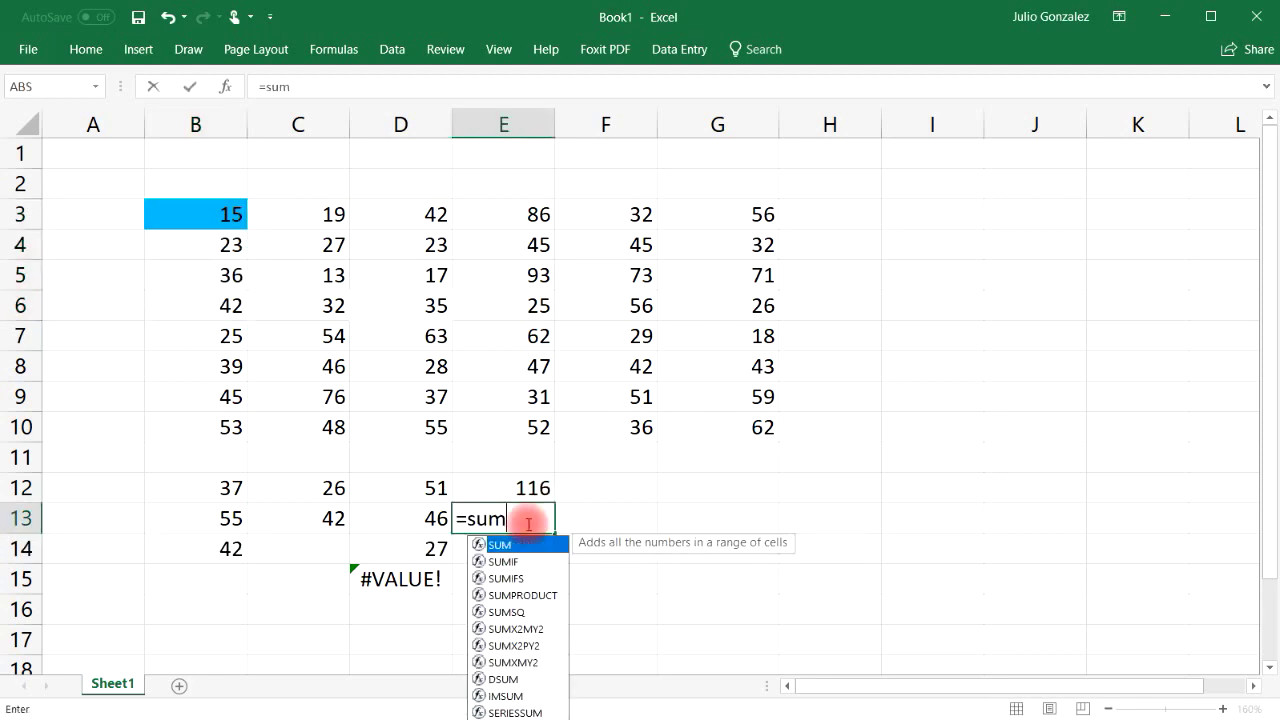
pyautogui.write('(15')
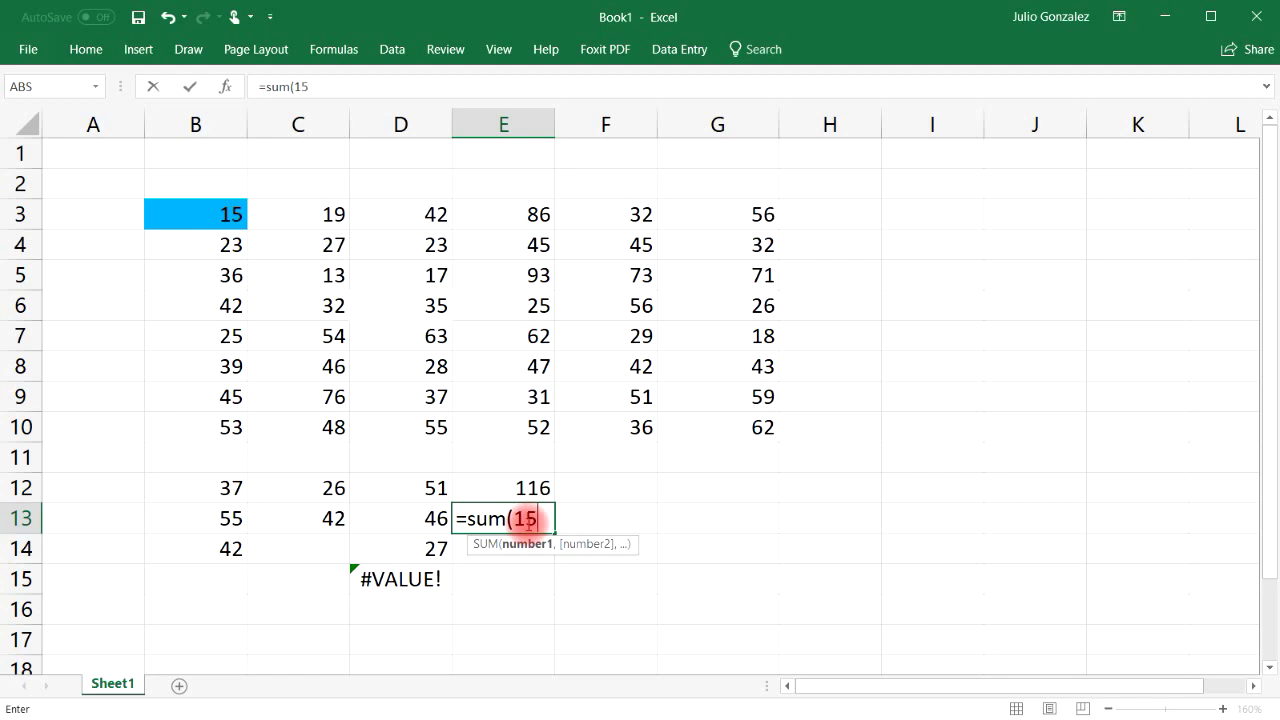
pyautogui.write(',23,36,42)')
pyautogui.press('Return')
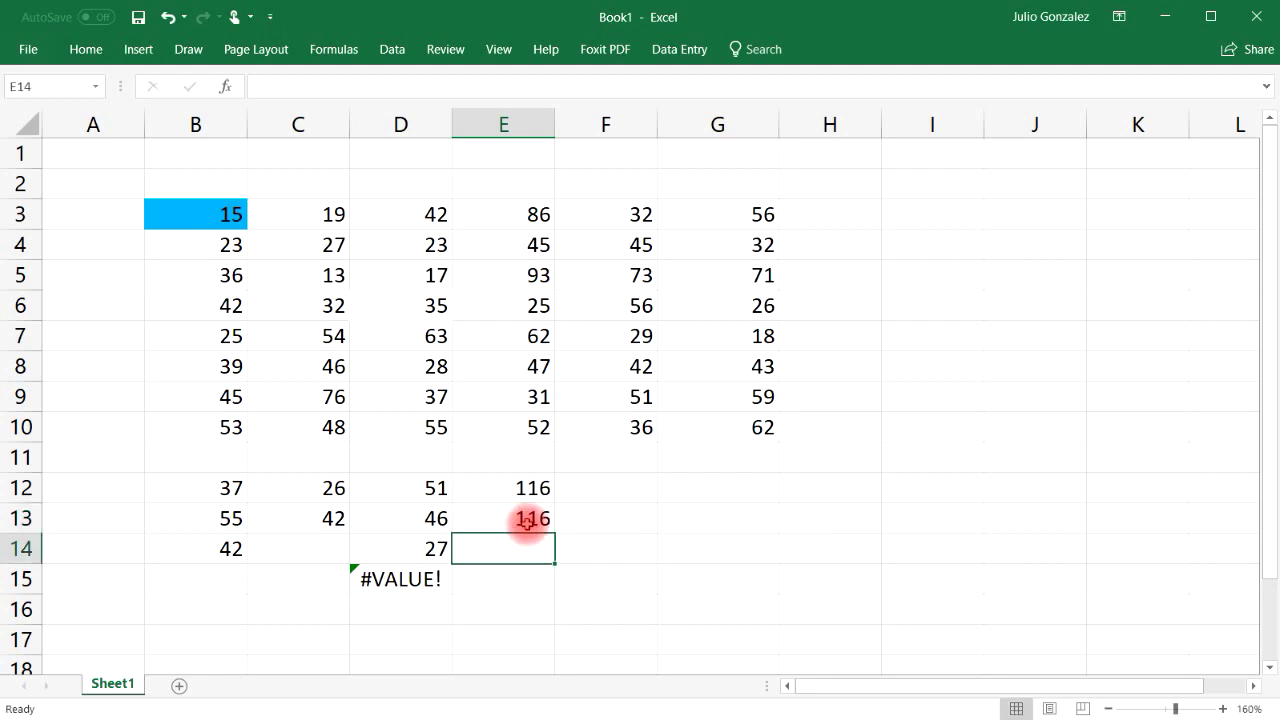
# Step: Enter =SUM(OFFSET(B3,0,0,5,3)) in cell F12 to total five rows and three columns starting at B3
pyautogui.click(614, 489)
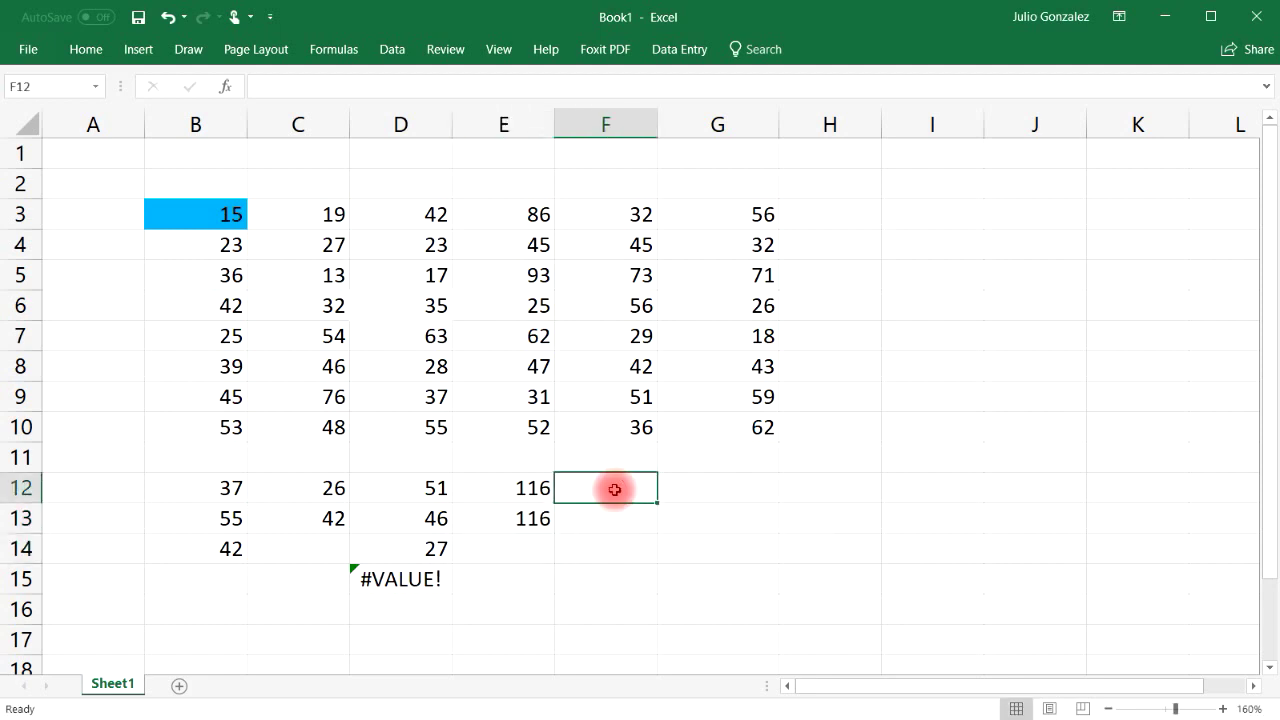
pyautogui.write('=')
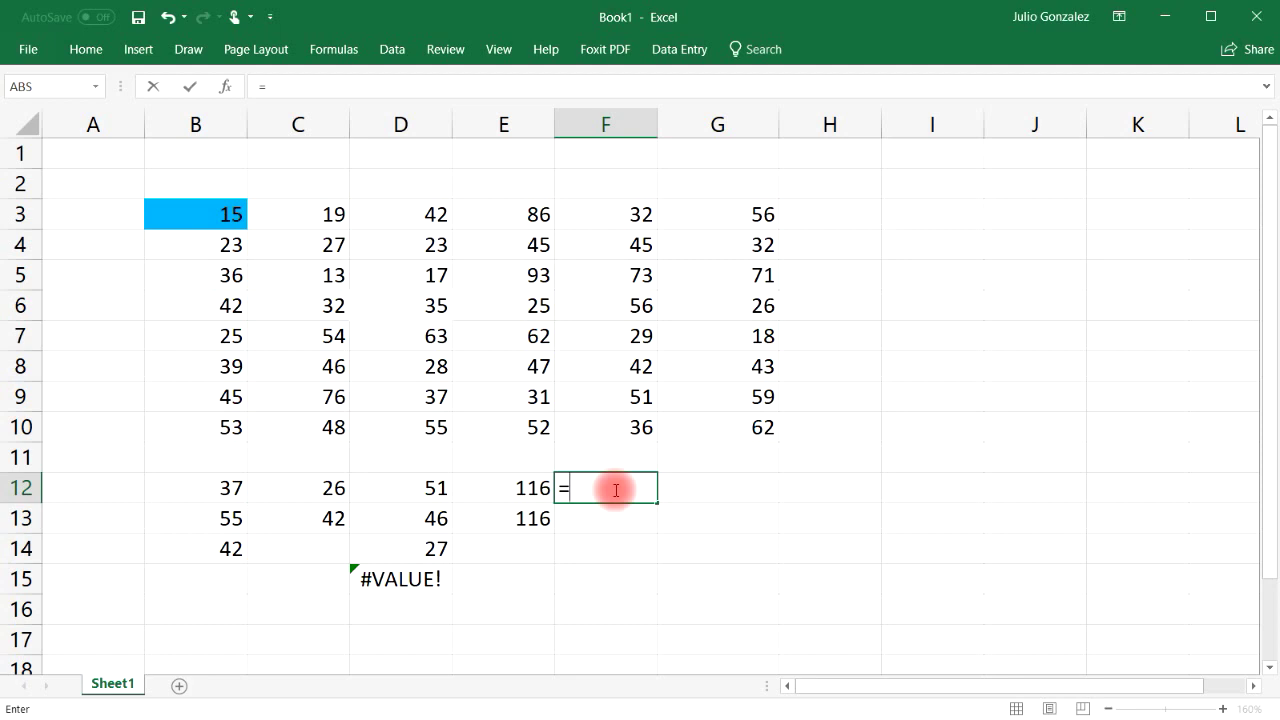
pyautogui.write('sum(of')
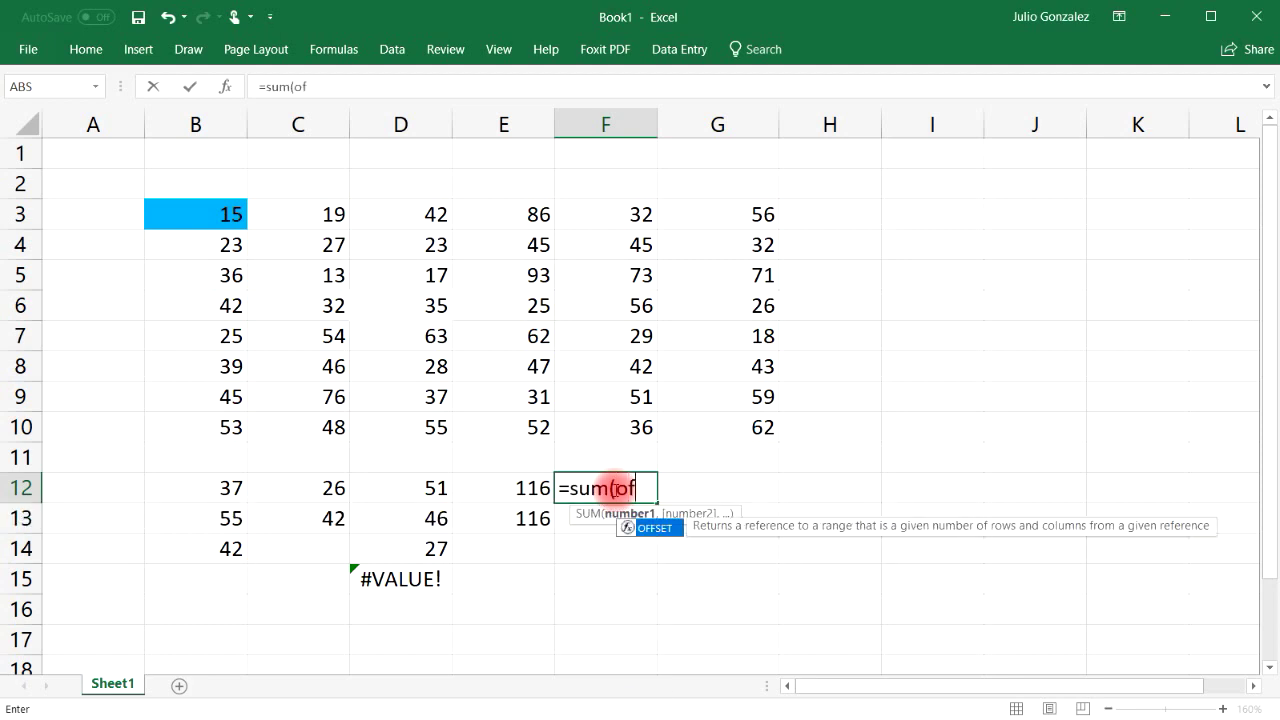
pyautogui.write('fset(')
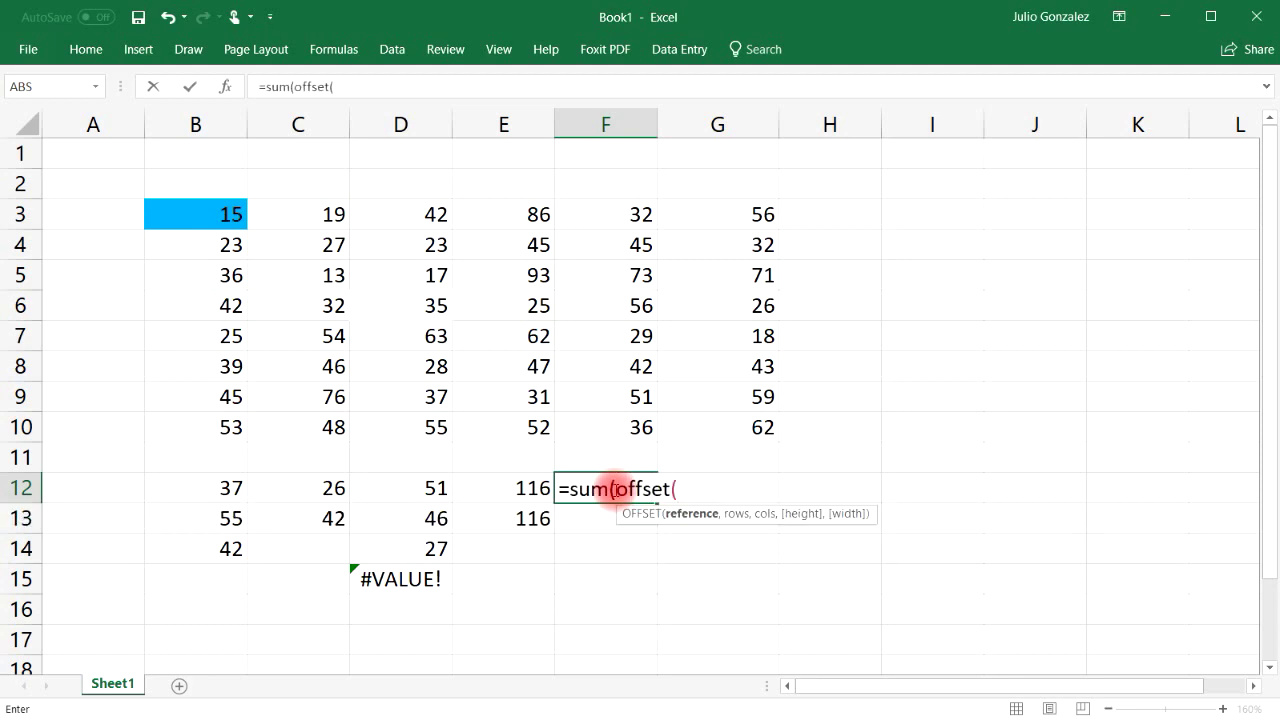
pyautogui.write('B3')
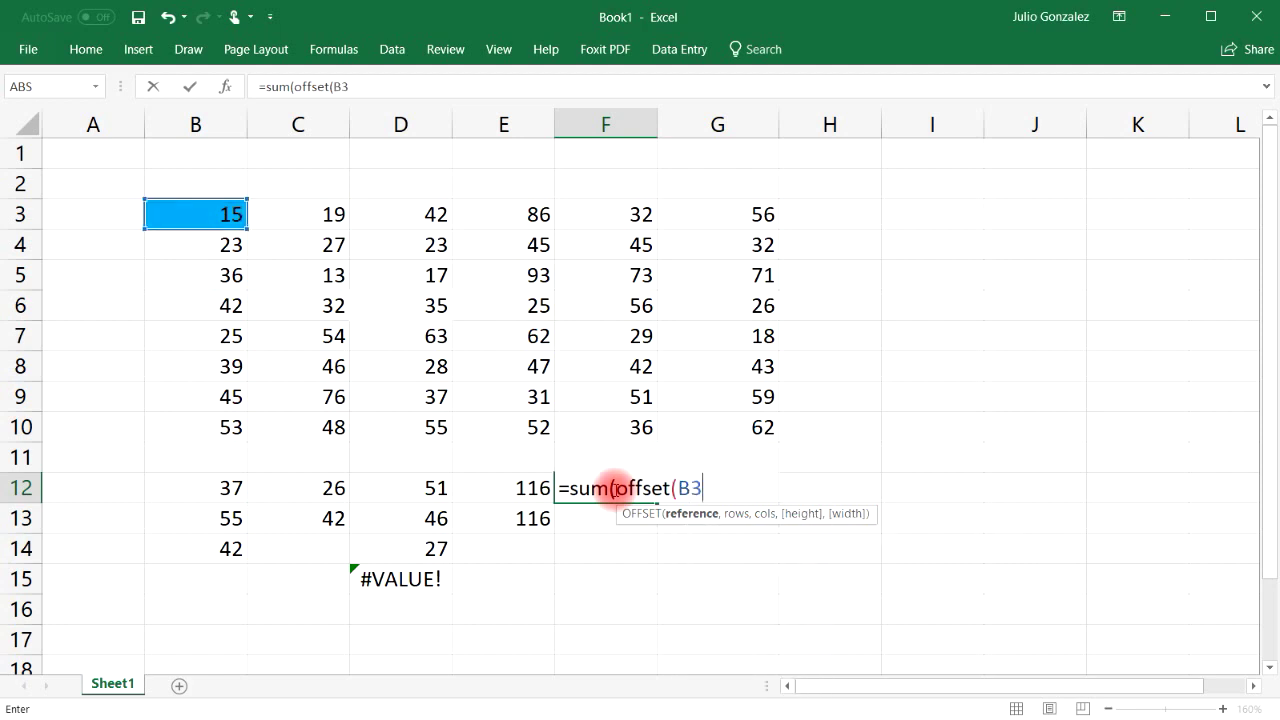
pyautogui.write(',0,0')
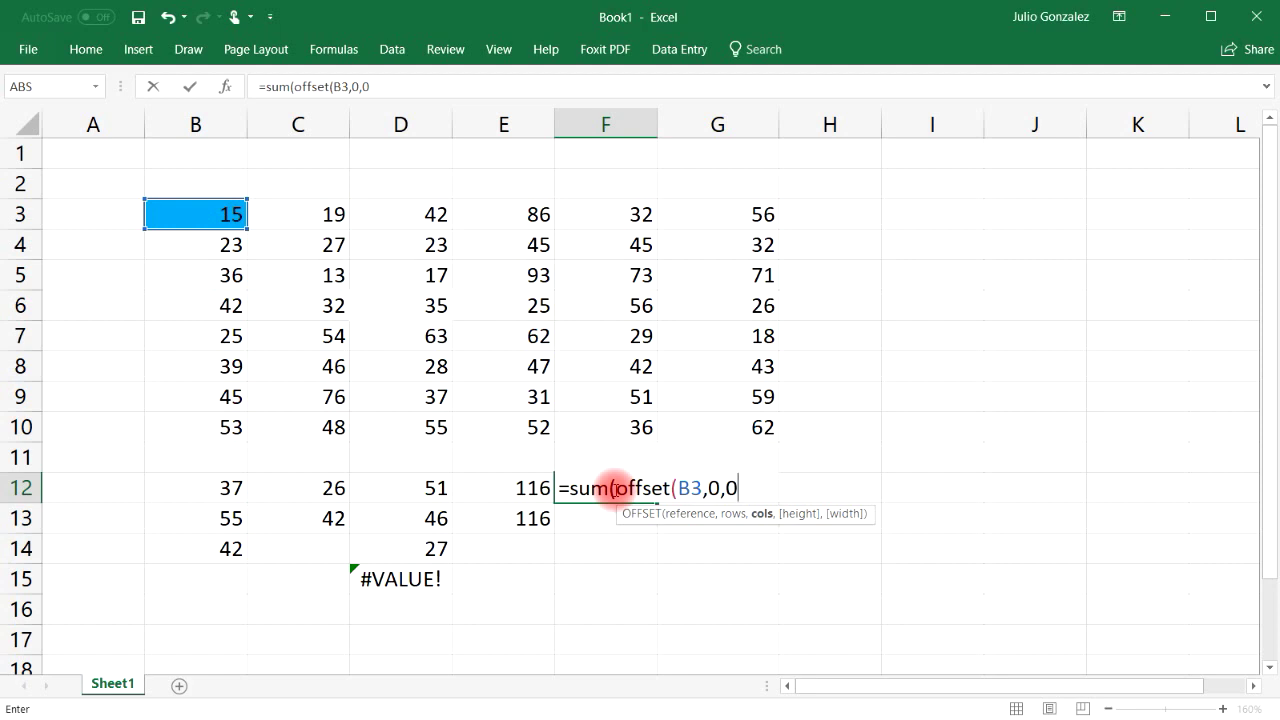
pyautogui.write(',')
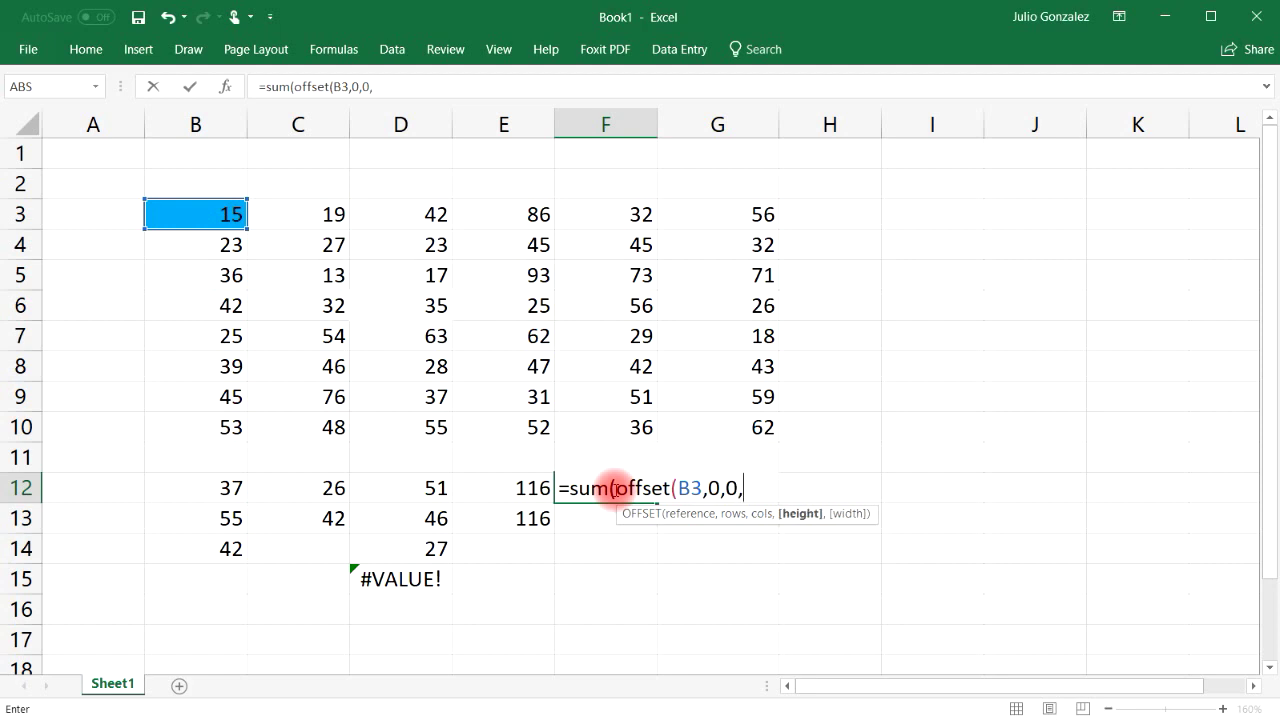
pyautogui.write('5,')
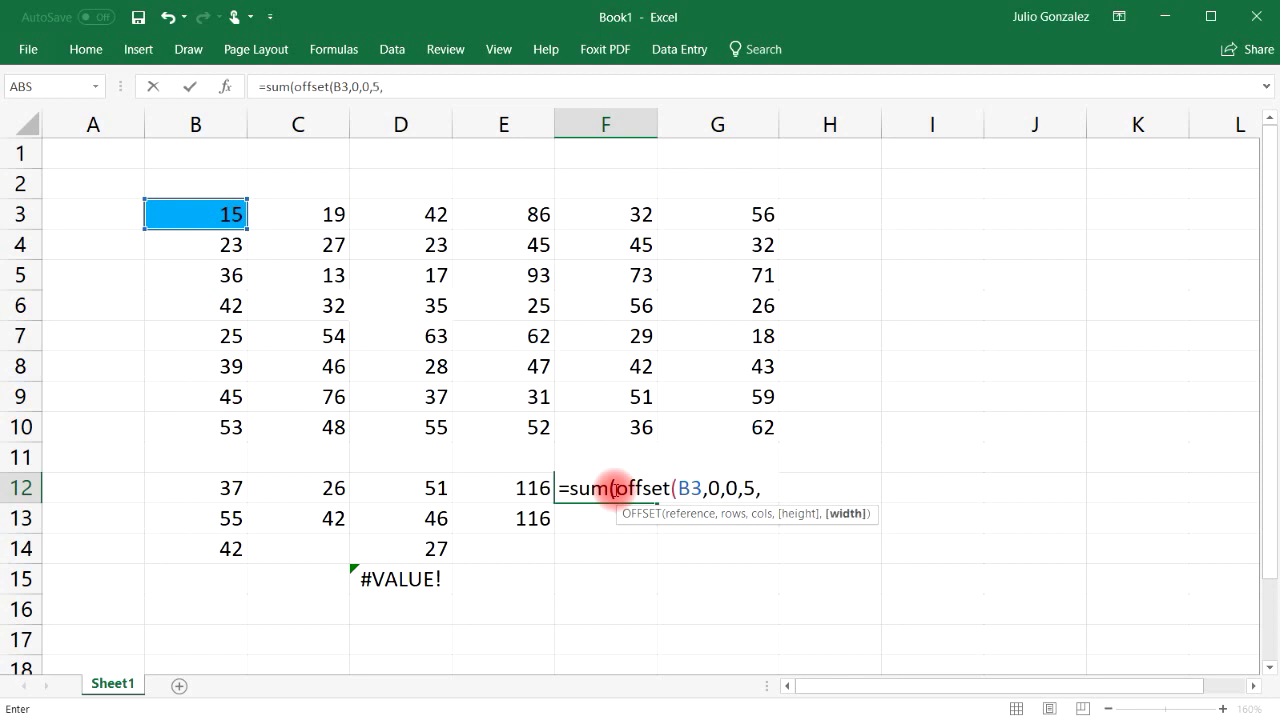
pyautogui.write('3))')
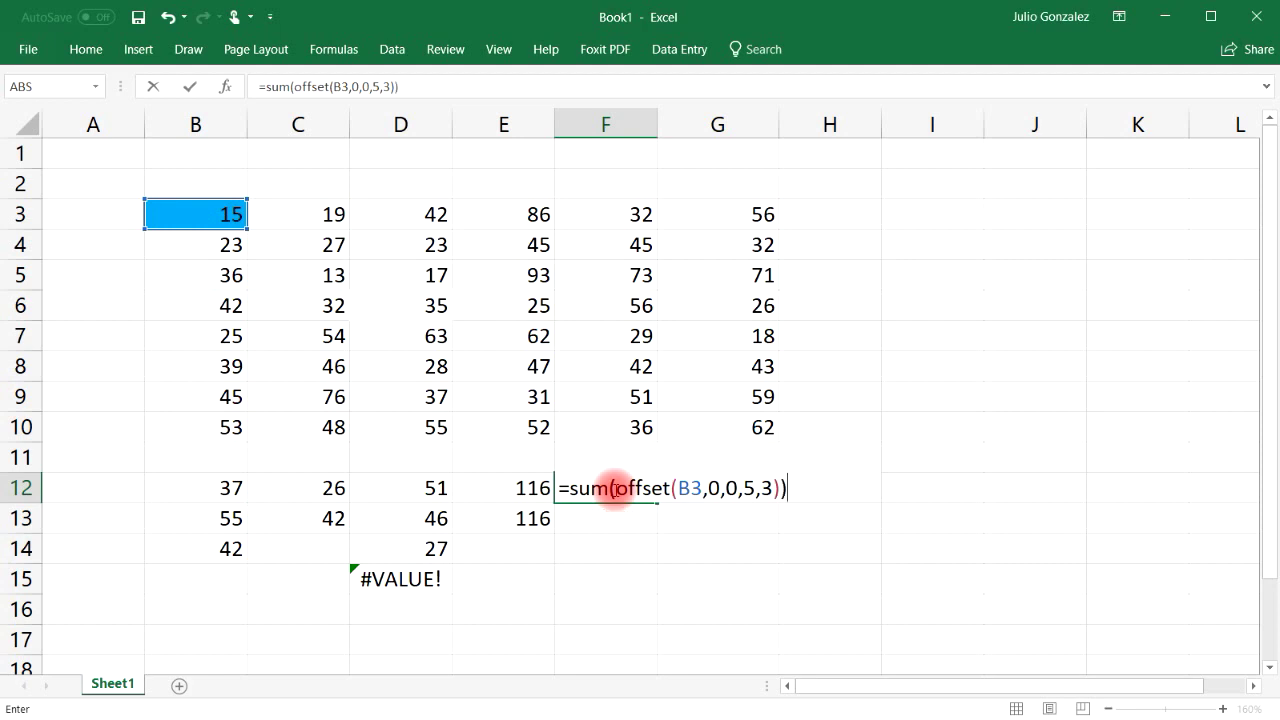
pyautogui.press('Return')
# Step: Review the F12 formula and highlight the range B3:D7 that it totals
pyautogui.click(614, 489)
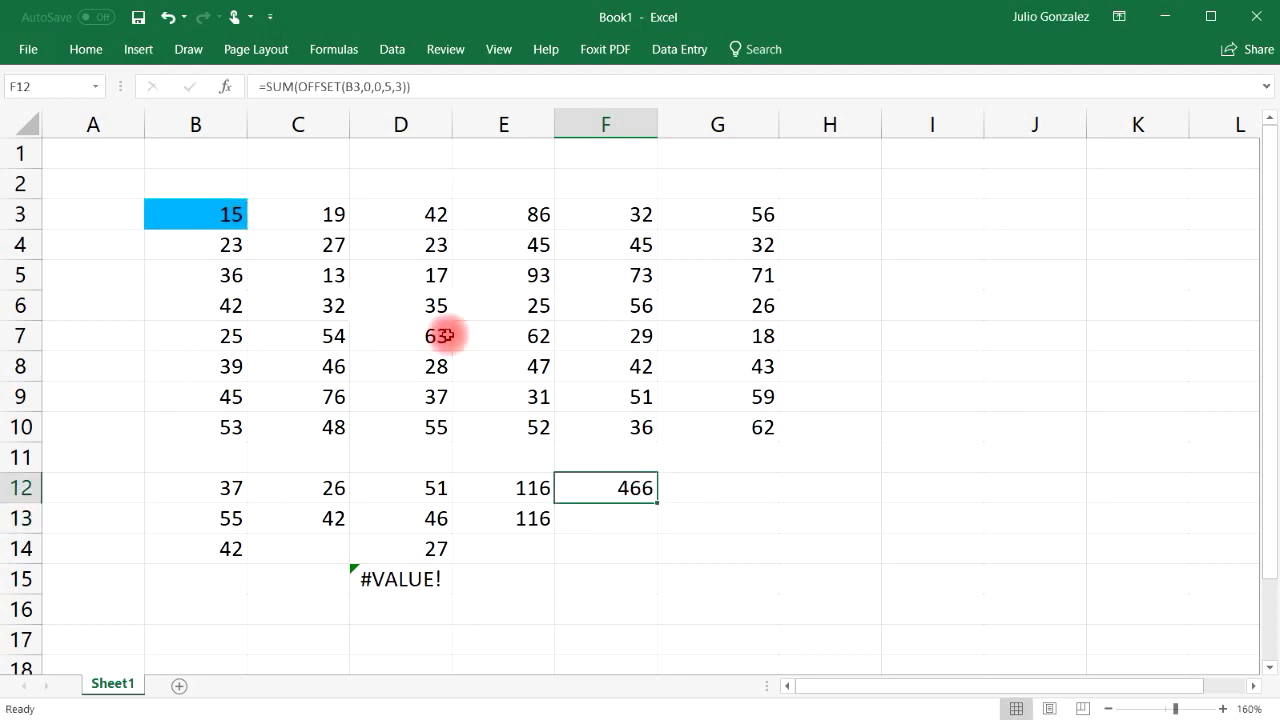
pyautogui.click(232, 224)
pyautogui.moveTo(232, 228); pyautogui.dragTo(400, 343)
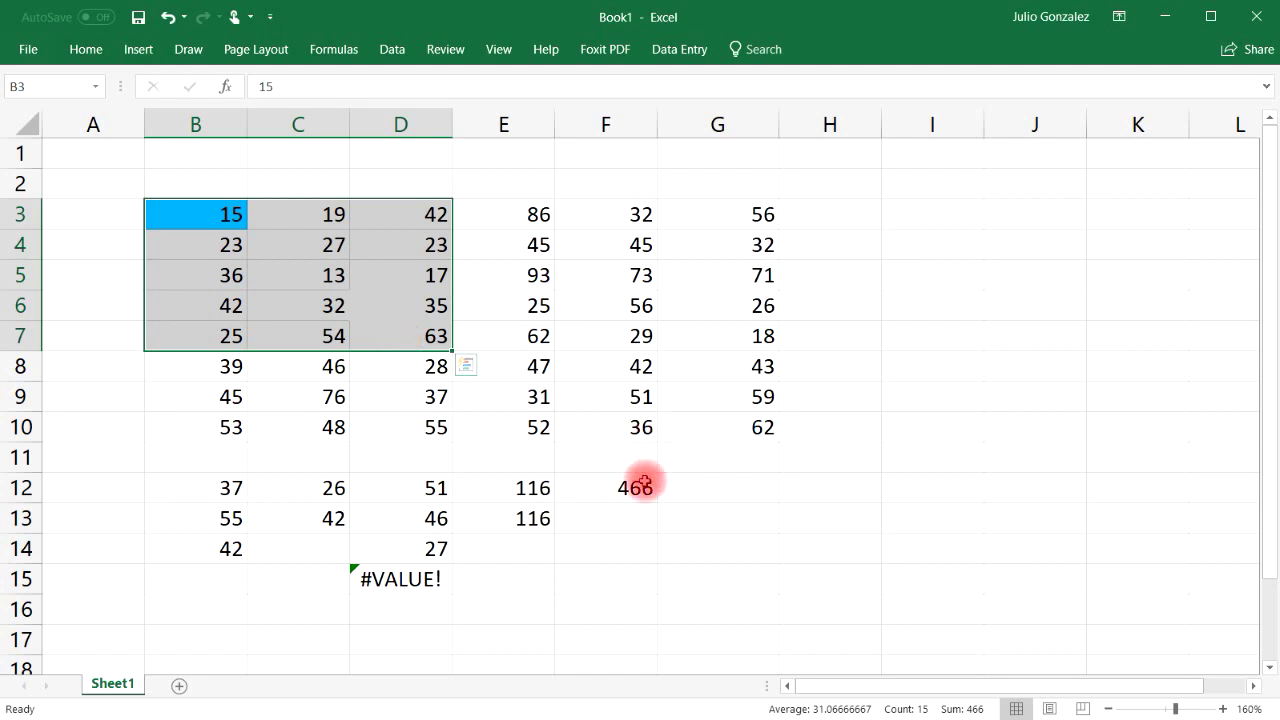
# Step: Enter a plain SUM of the range B3:D7 in cell F13 to check the F12 total
pyautogui.click(630, 519)
pyautogui.write('=sum(')
pyautogui.moveTo(225, 218); pyautogui.dragTo(410, 335)
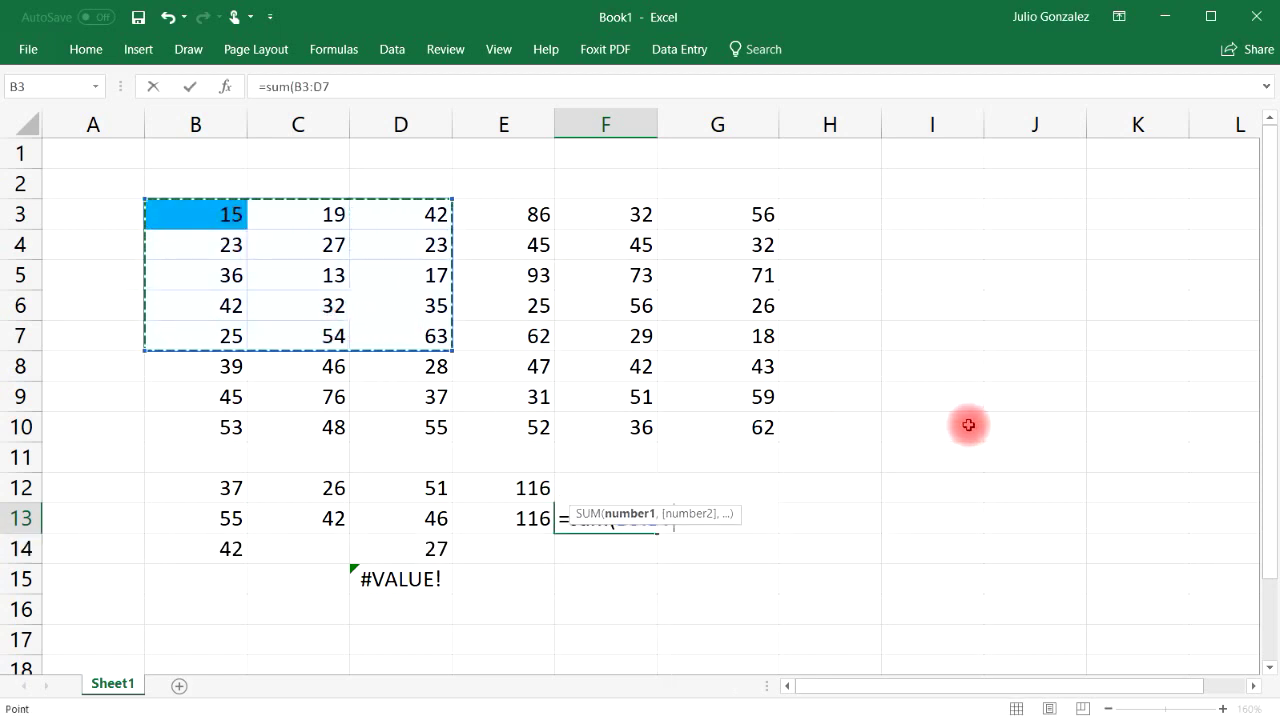
pyautogui.press('Return')
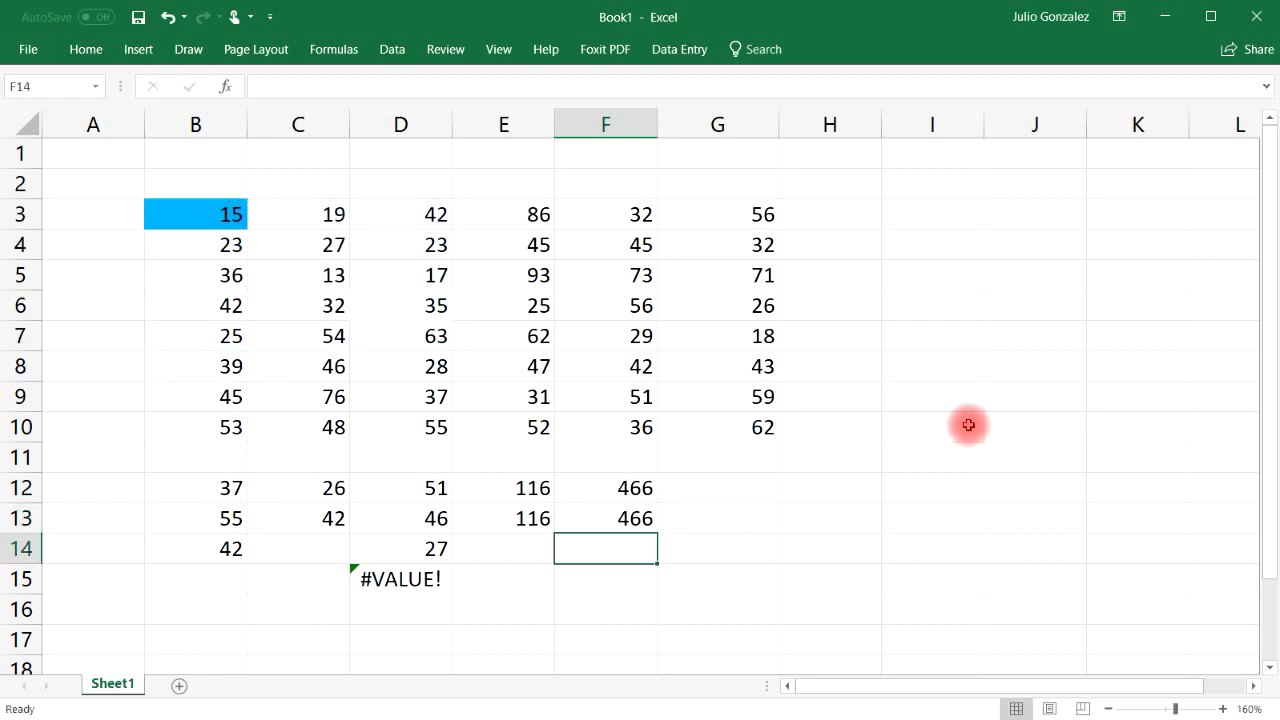
# Step: Enter =SUM(OFFSET(B3,2,1,4,3)) in cell G12 to total a four-row, three-column range offset from B3
pyautogui.click(693, 487)
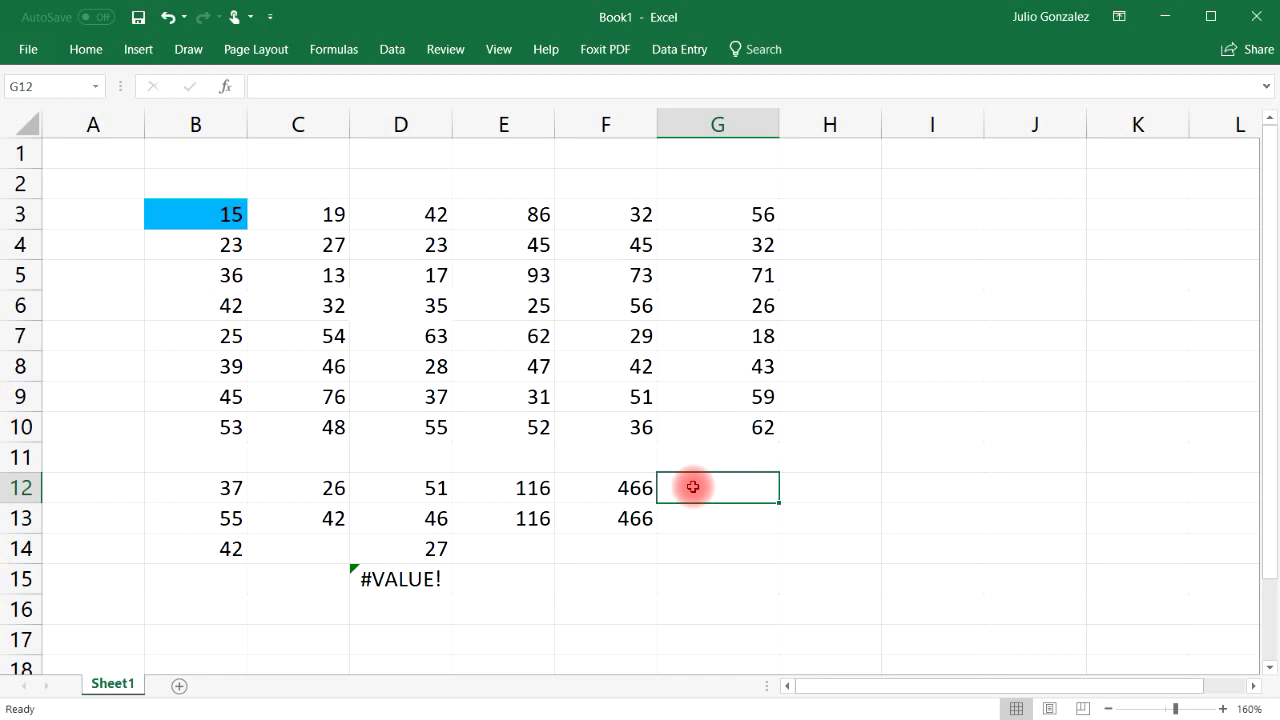
pyautogui.write('=sum(')
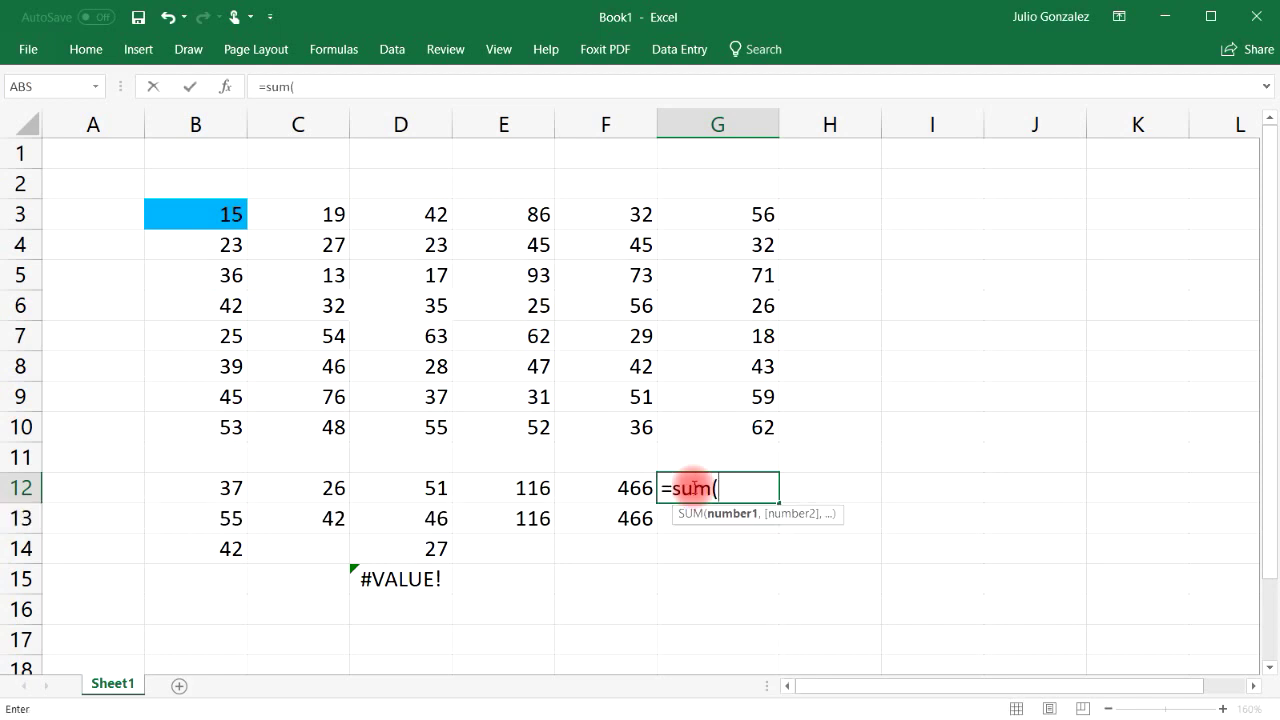
pyautogui.write('offset(B3,')
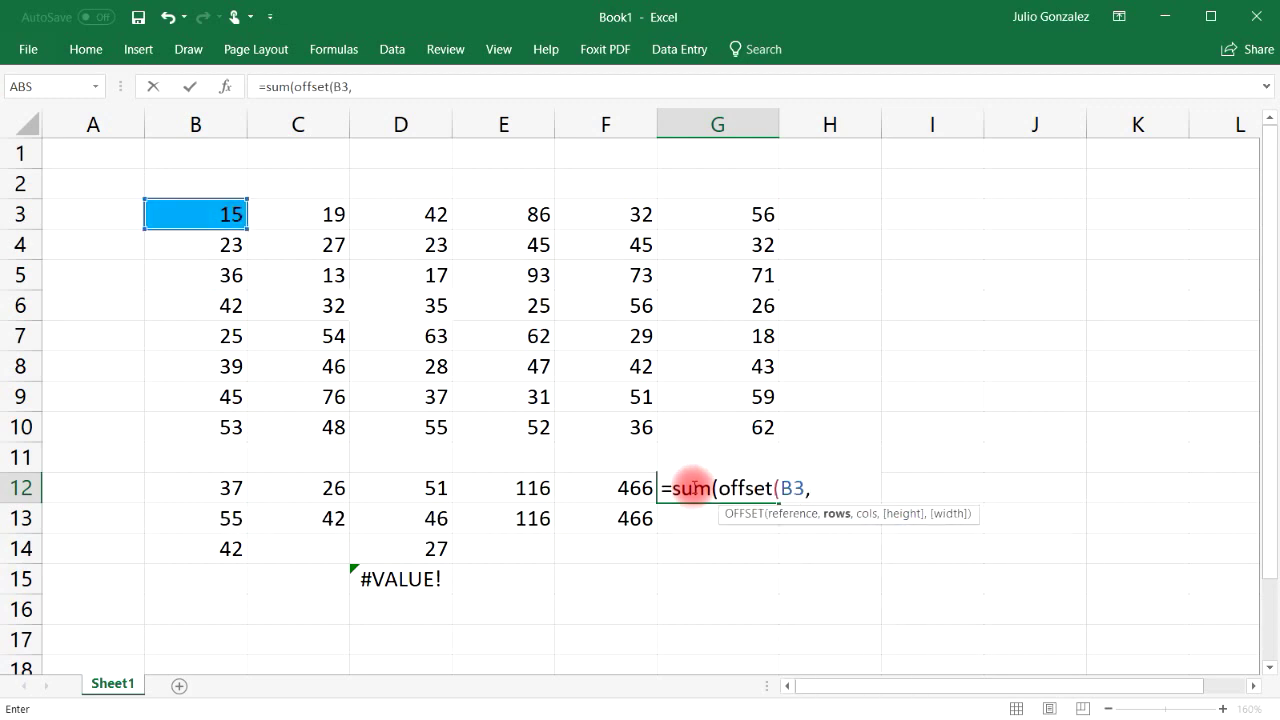
pyautogui.write('2,')
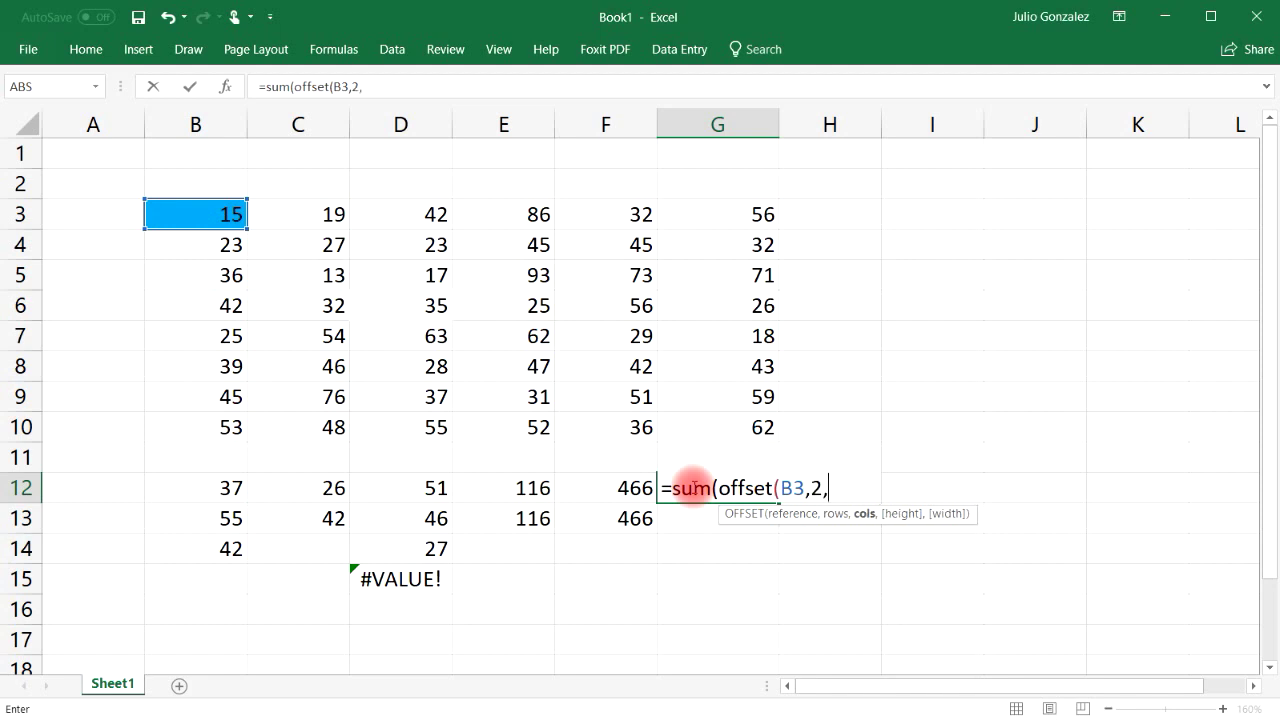
pyautogui.write('1,')
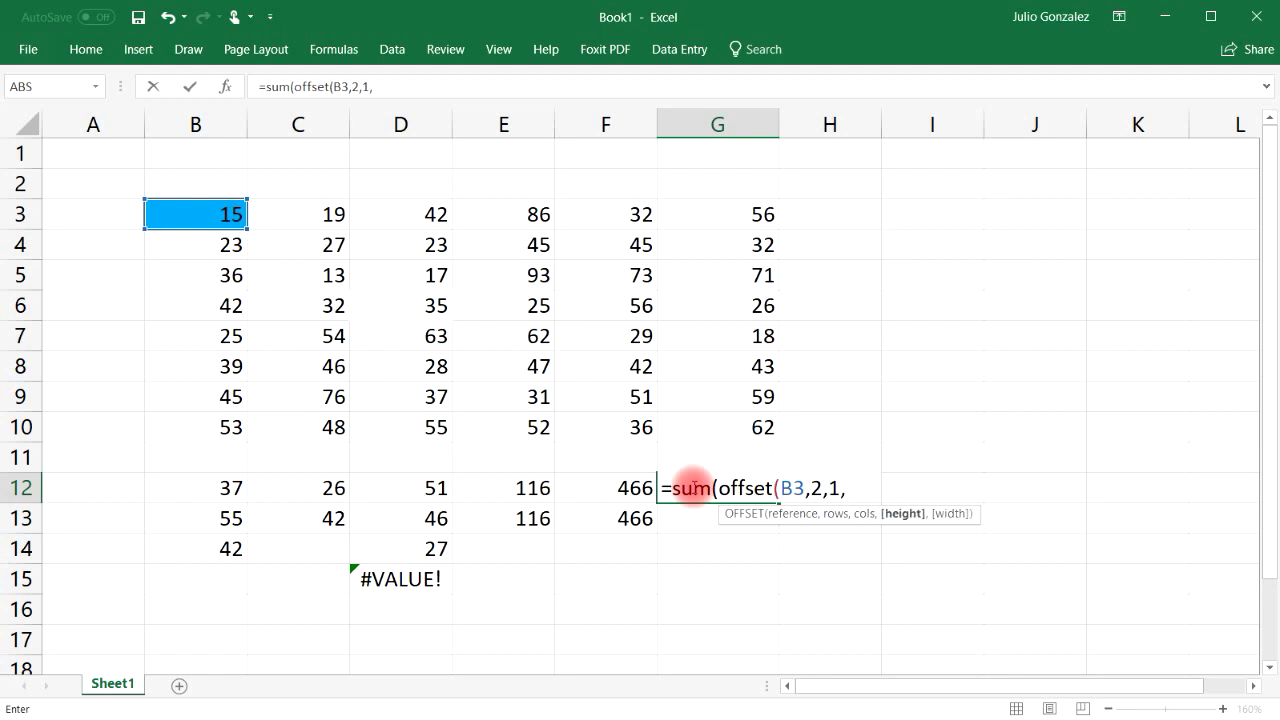
pyautogui.write('4,3')
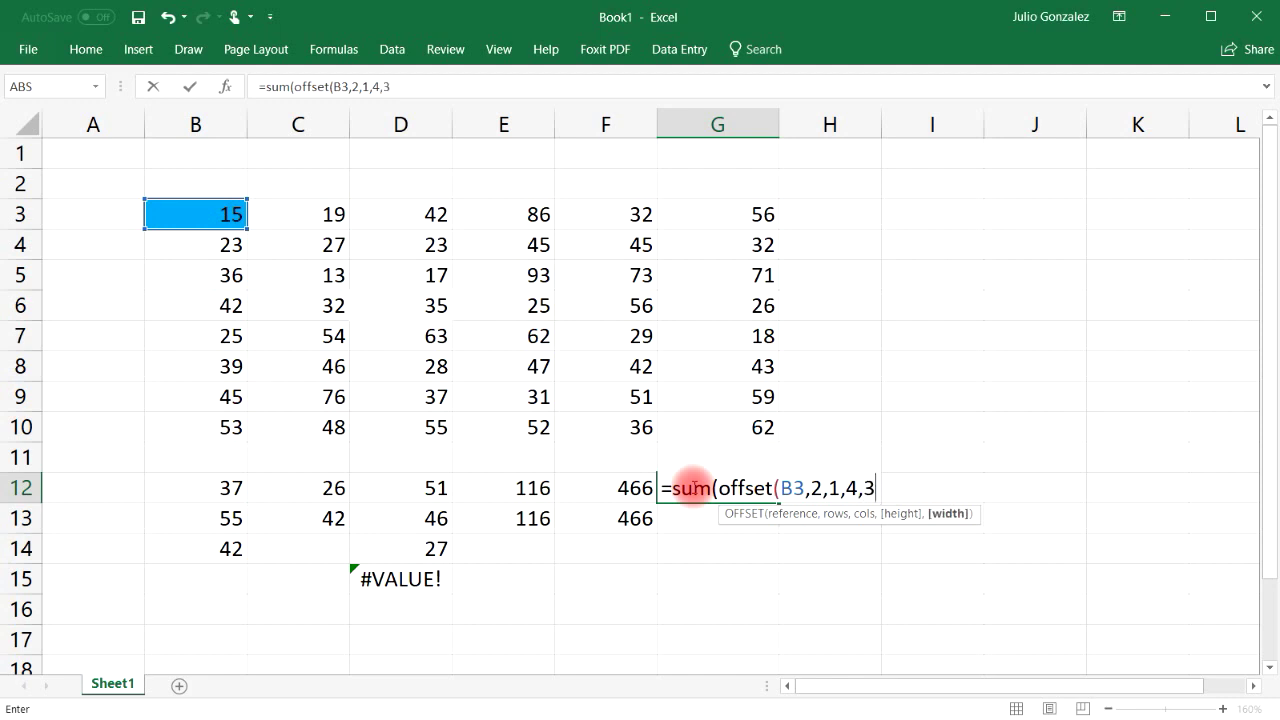
pyautogui.write('))')
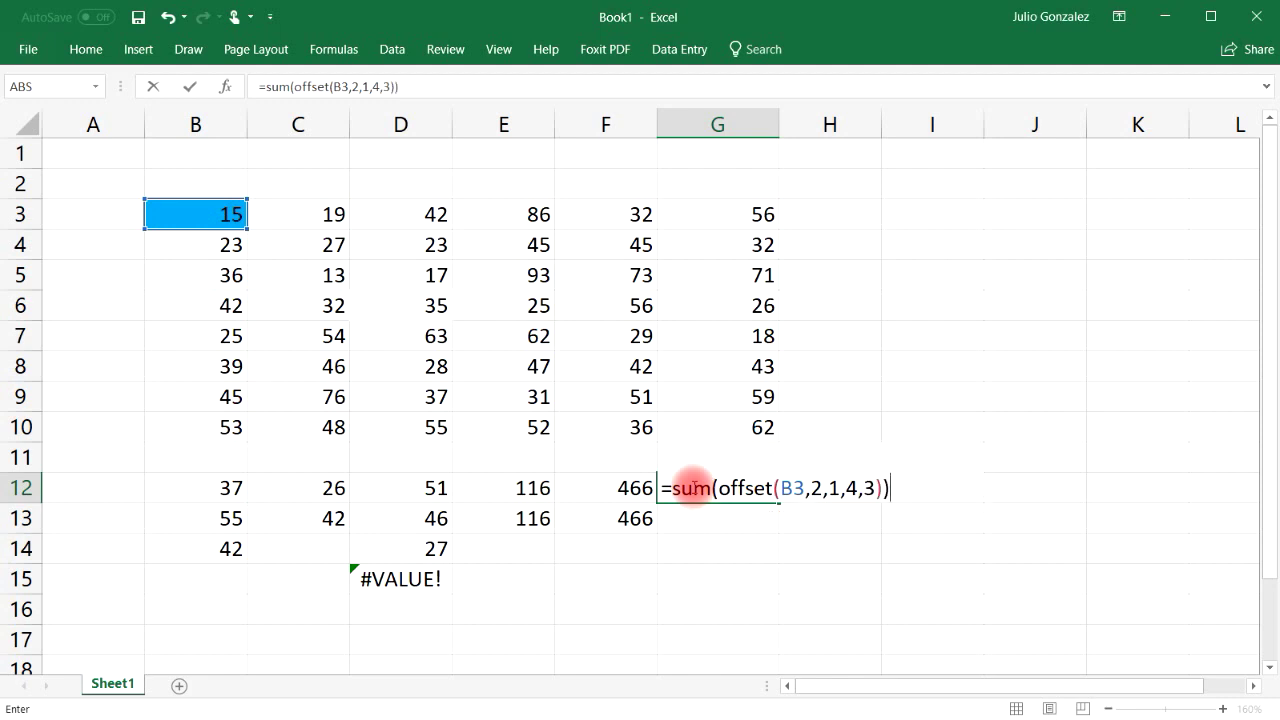
pyautogui.press('Return')
# Step: Trace the G12 formula's offset from B3 two rows down and one column across to C5, and highlight the range C5:E8
pyautogui.click(697, 487)
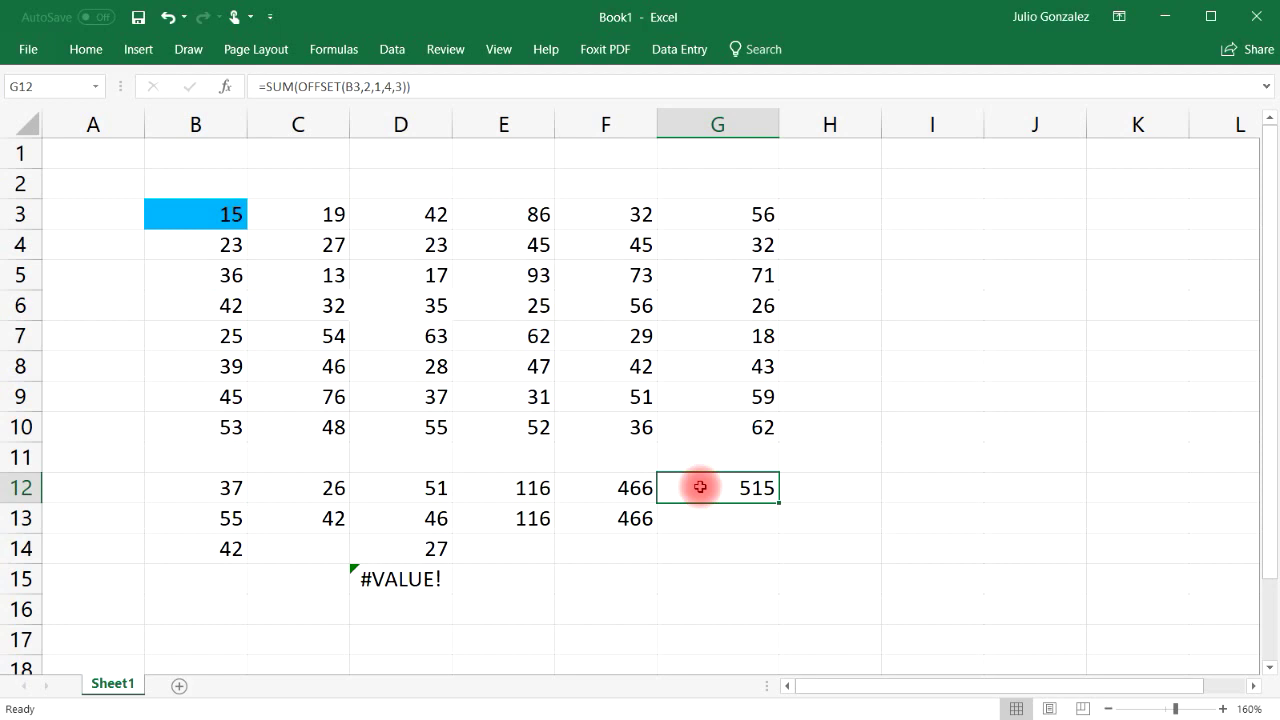
pyautogui.click(214, 245)
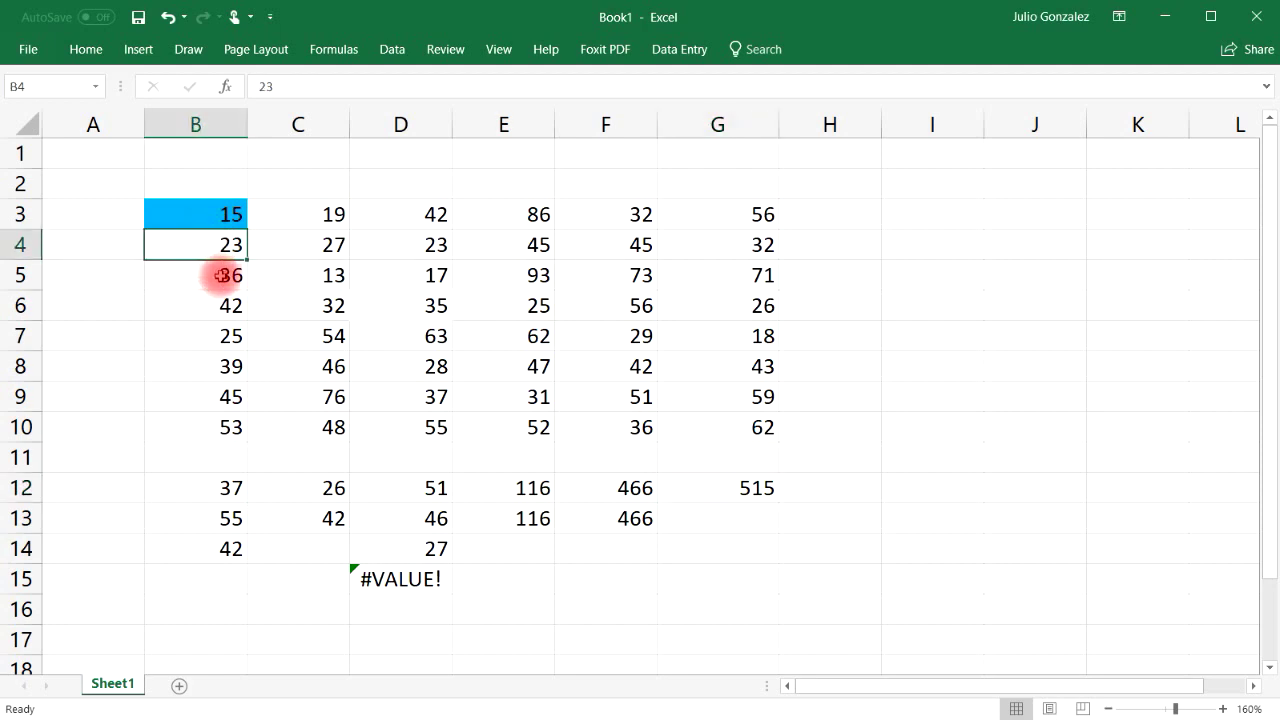
pyautogui.click(228, 214)
pyautogui.click(230, 245)
pyautogui.click(229, 274)
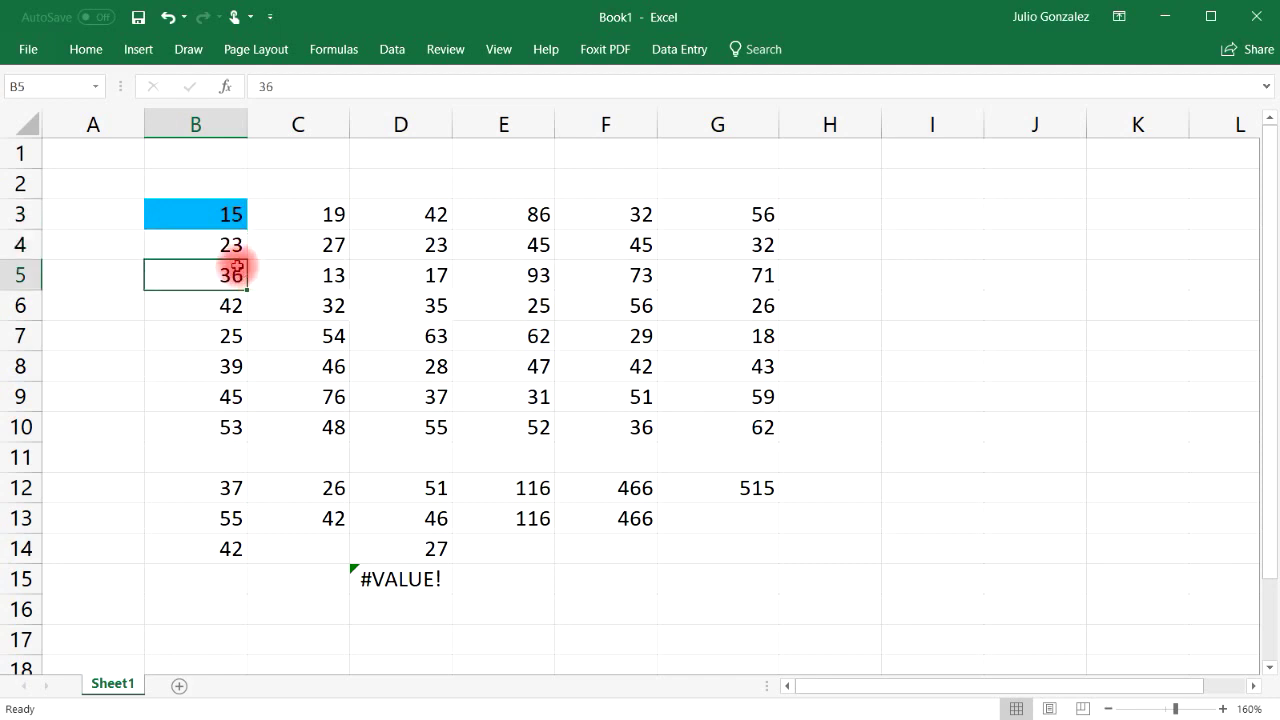
pyautogui.click(302, 276)
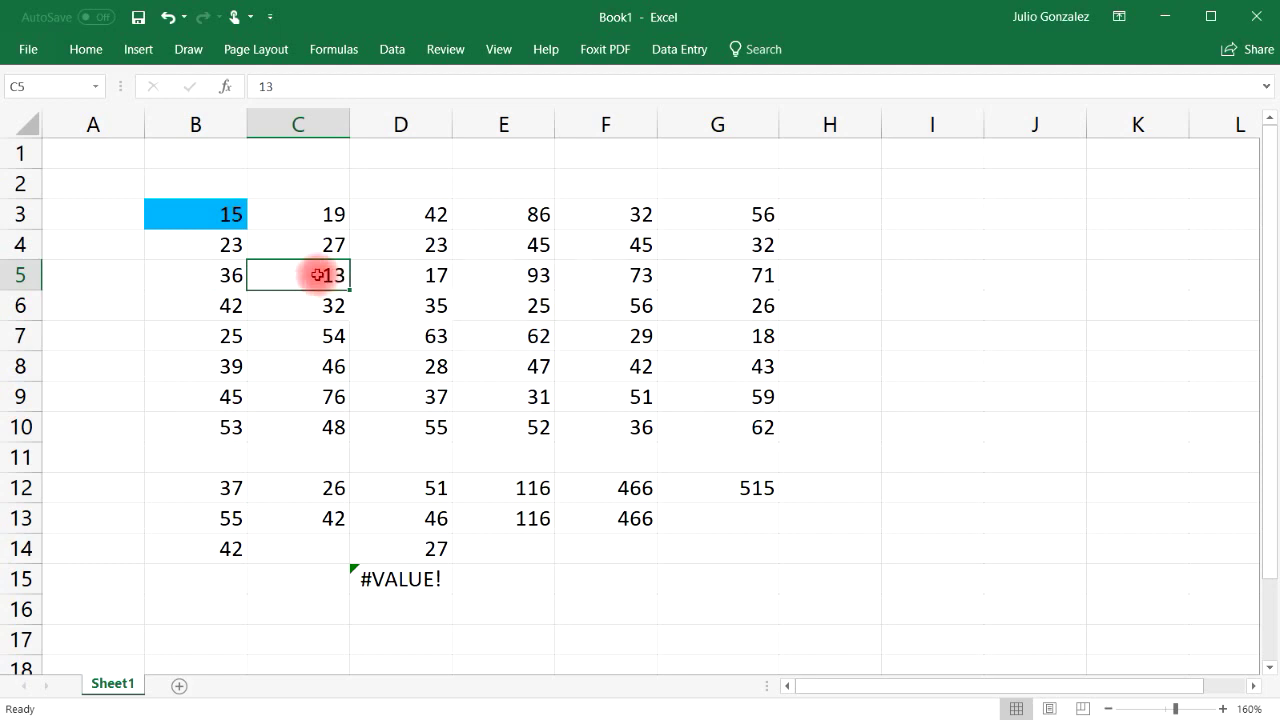
pyautogui.click(751, 487)
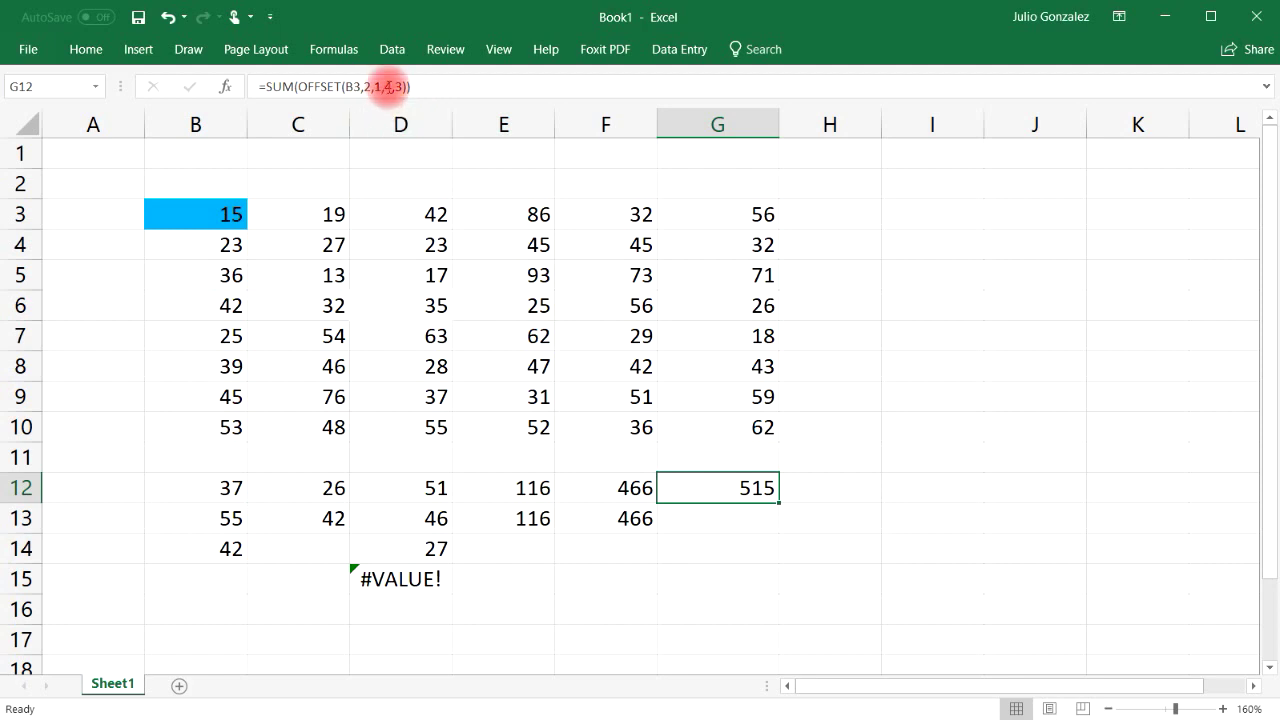
pyautogui.click(346, 268)
pyautogui.click(72, 395)
pyautogui.moveTo(309, 277); pyautogui.dragTo(486, 360)
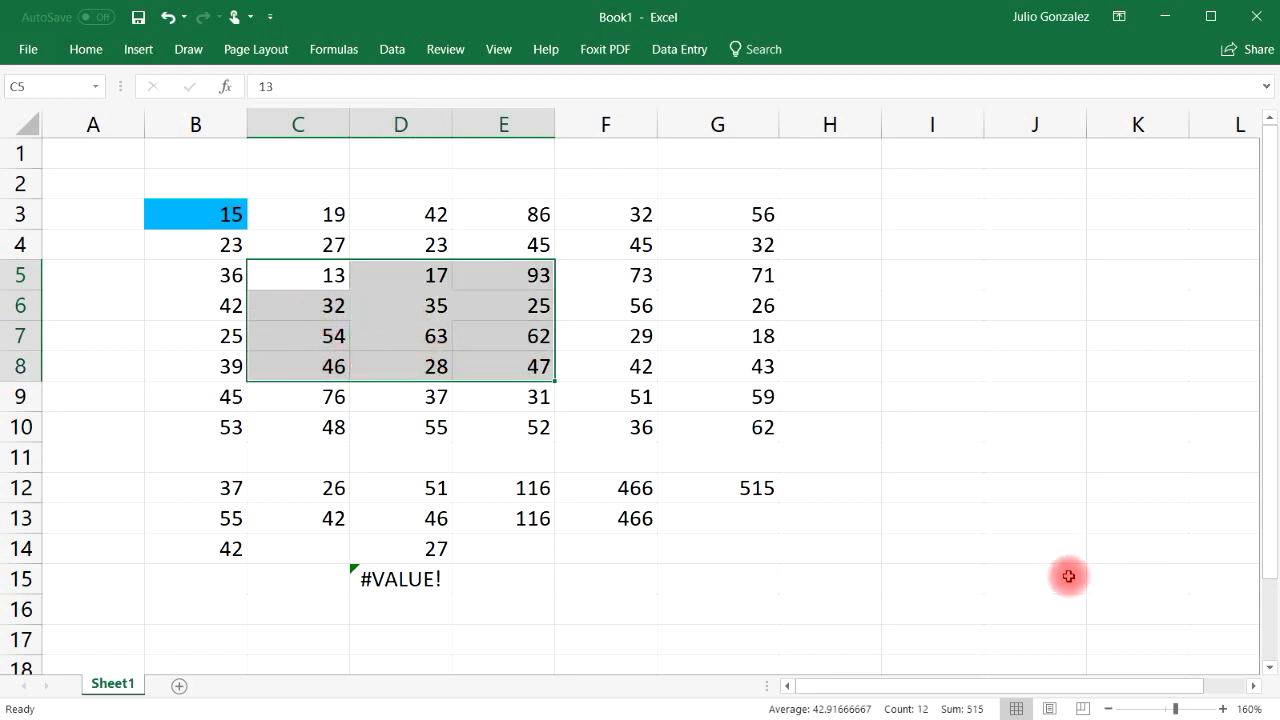
# Step: Enter a plain SUM of the range C5:E8 in cell G13 to check the G12 total
pyautogui.click(754, 526)
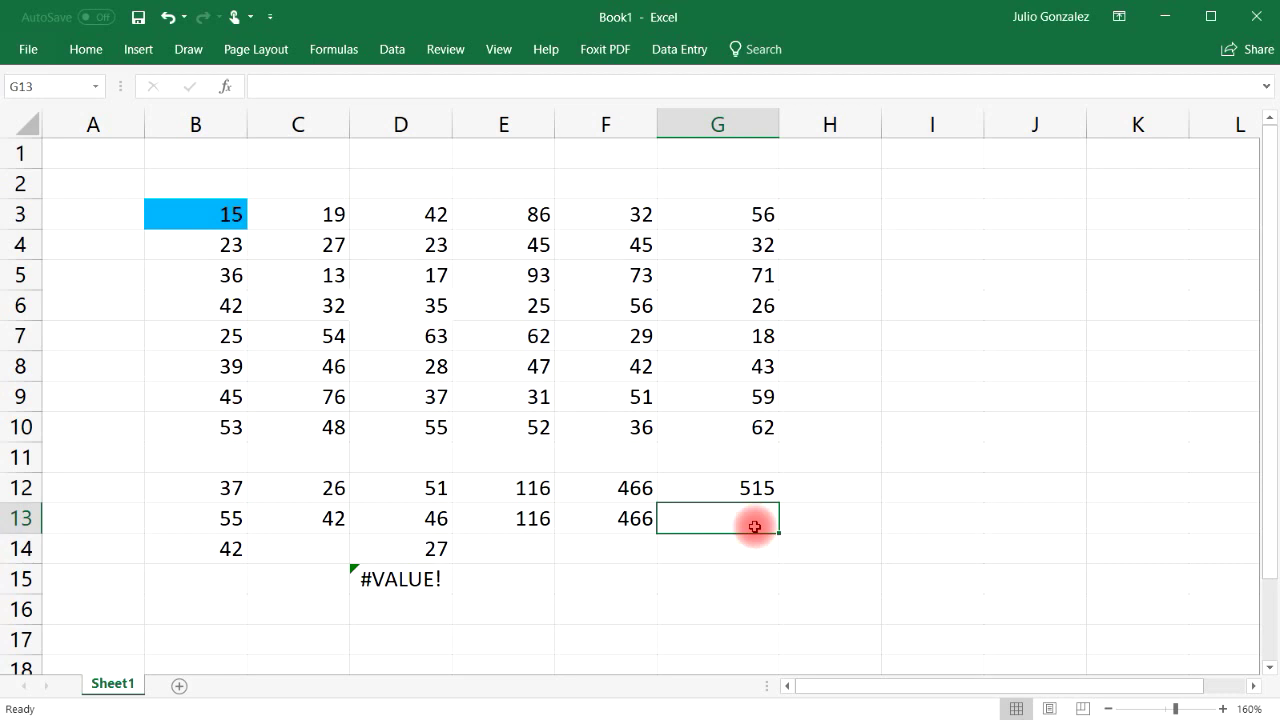
pyautogui.write('=sum(')
pyautogui.moveTo(300, 272); pyautogui.dragTo(502, 372)
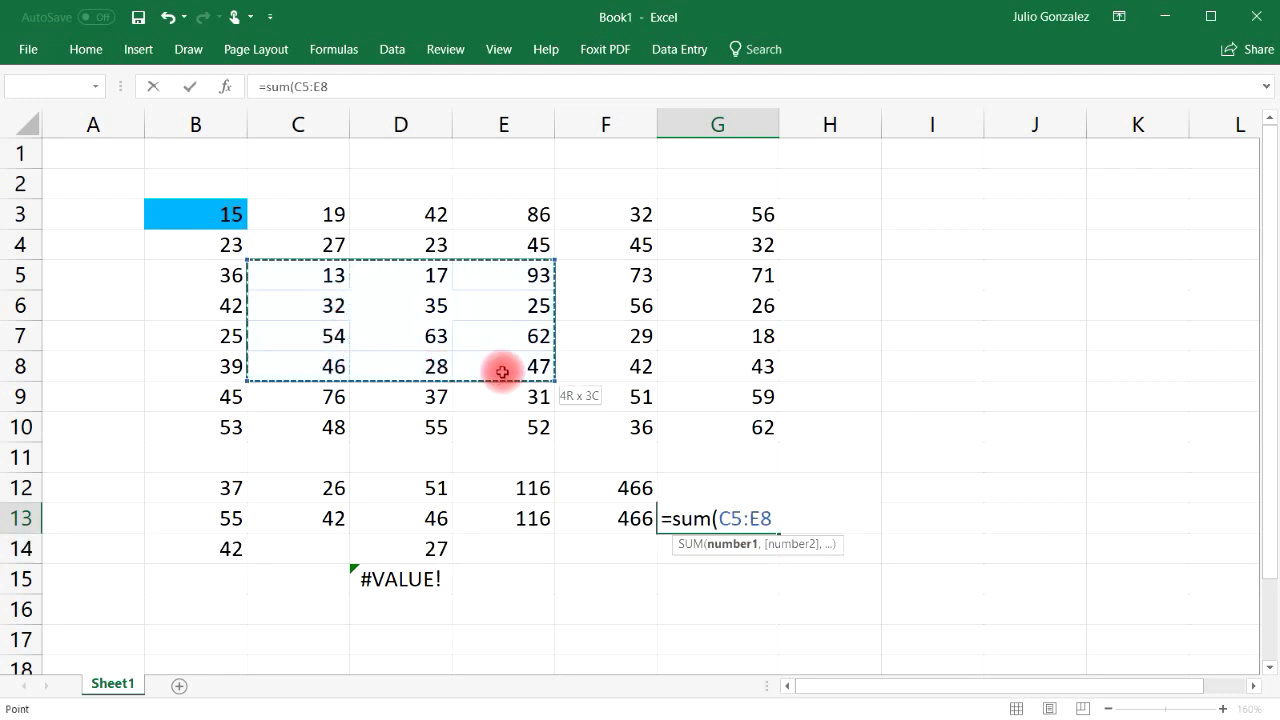
pyautogui.write(')')
pyautogui.press('Return')
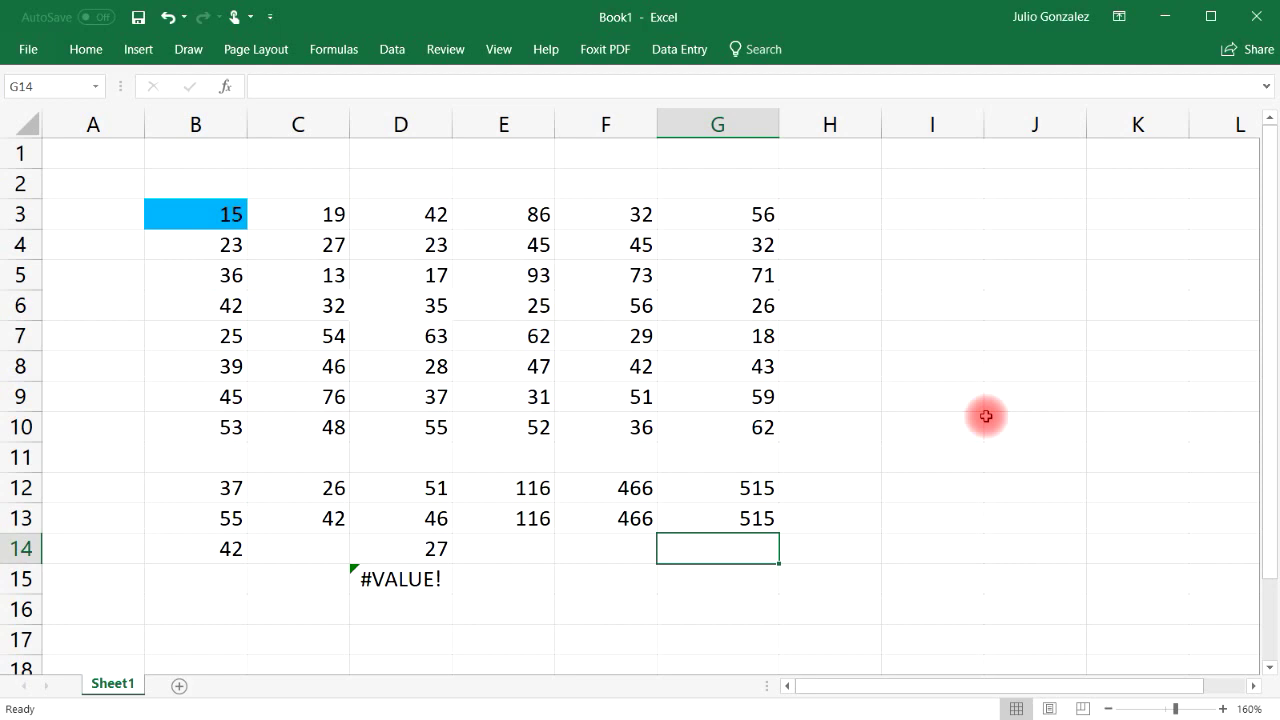
# Step: Enter =AVERAGE(OFFSET(B3,1,3,3,3)) in cell H12 to average a three-row, three-column range offset from B3
pyautogui.click(814, 491)
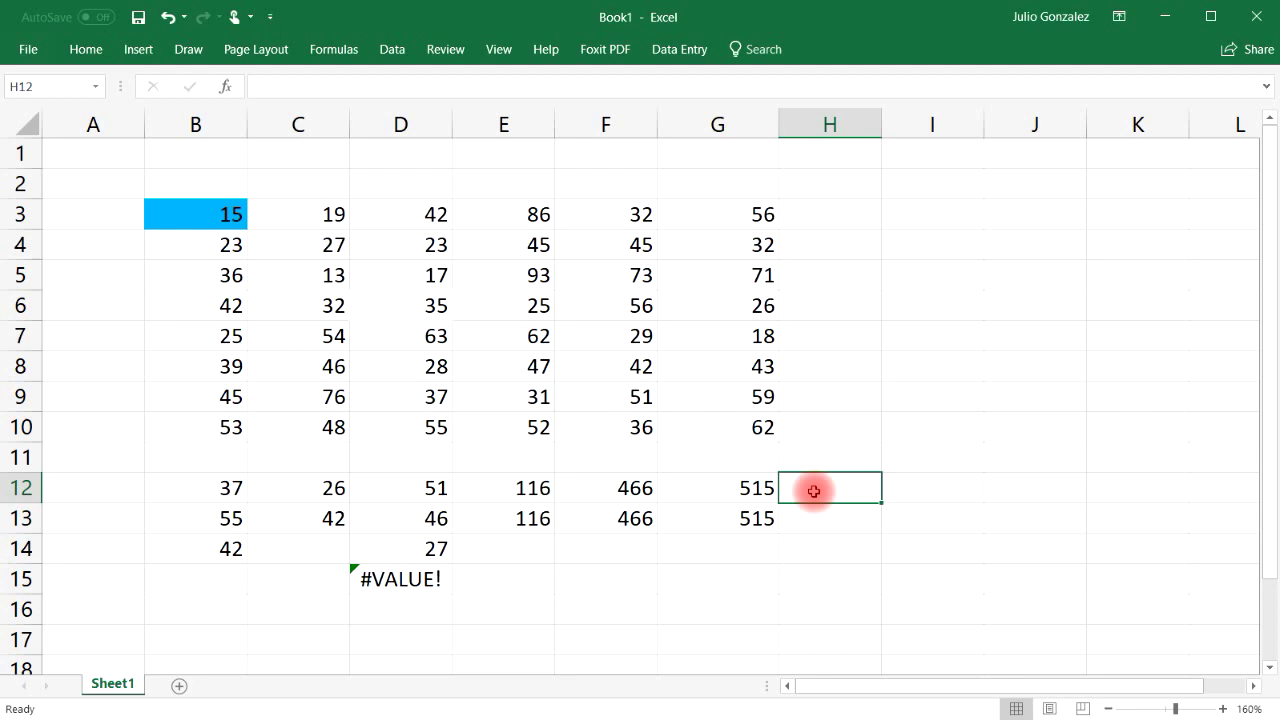
pyautogui.write('=aver')
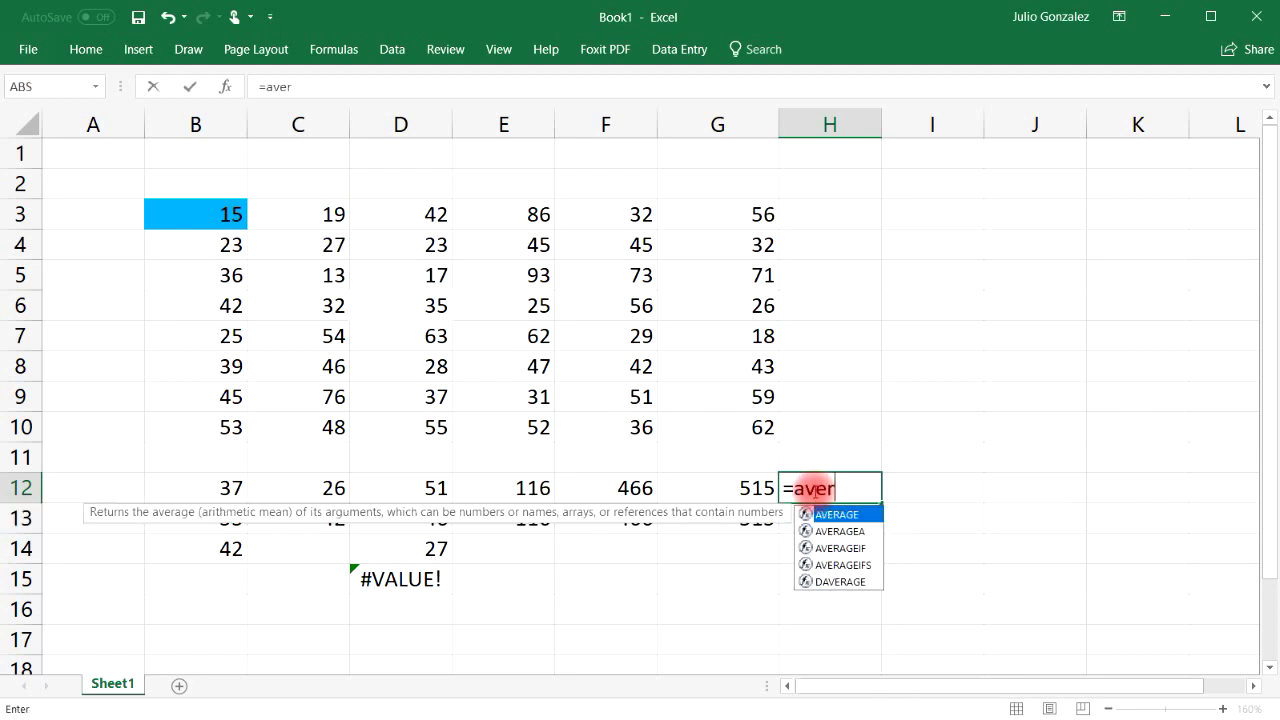
pyautogui.write('age(of')
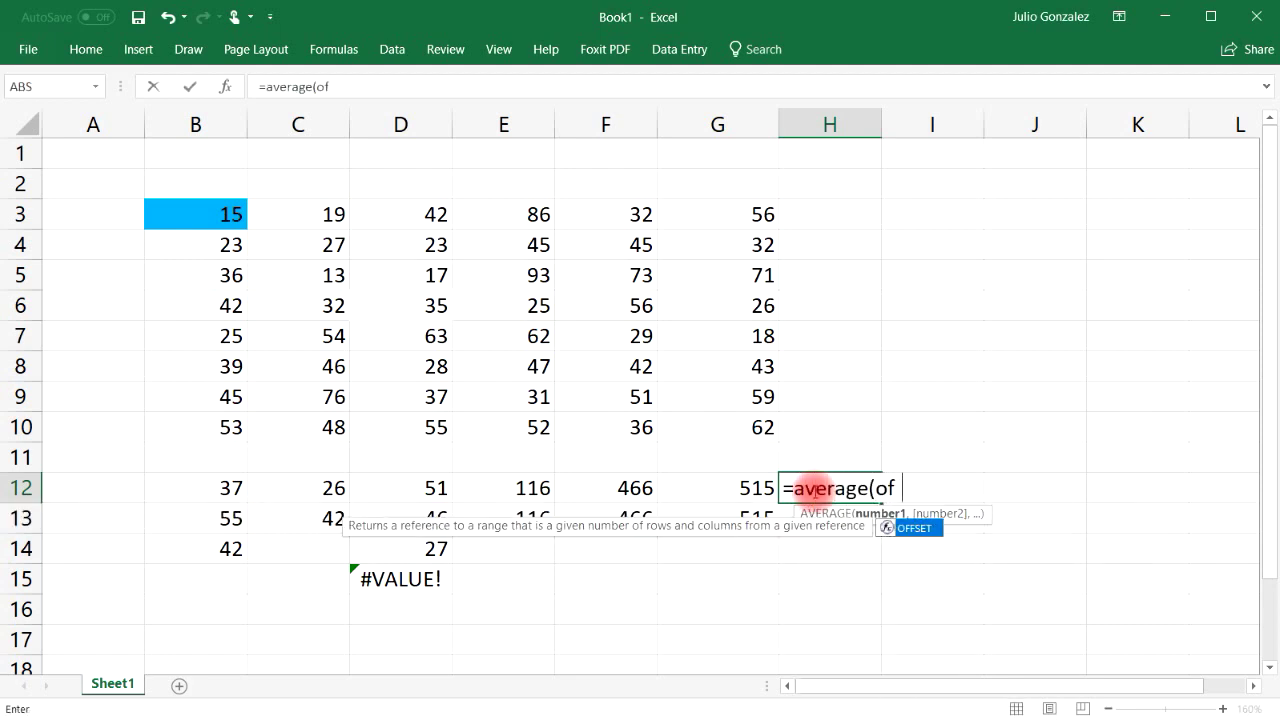
pyautogui.write('fset(')
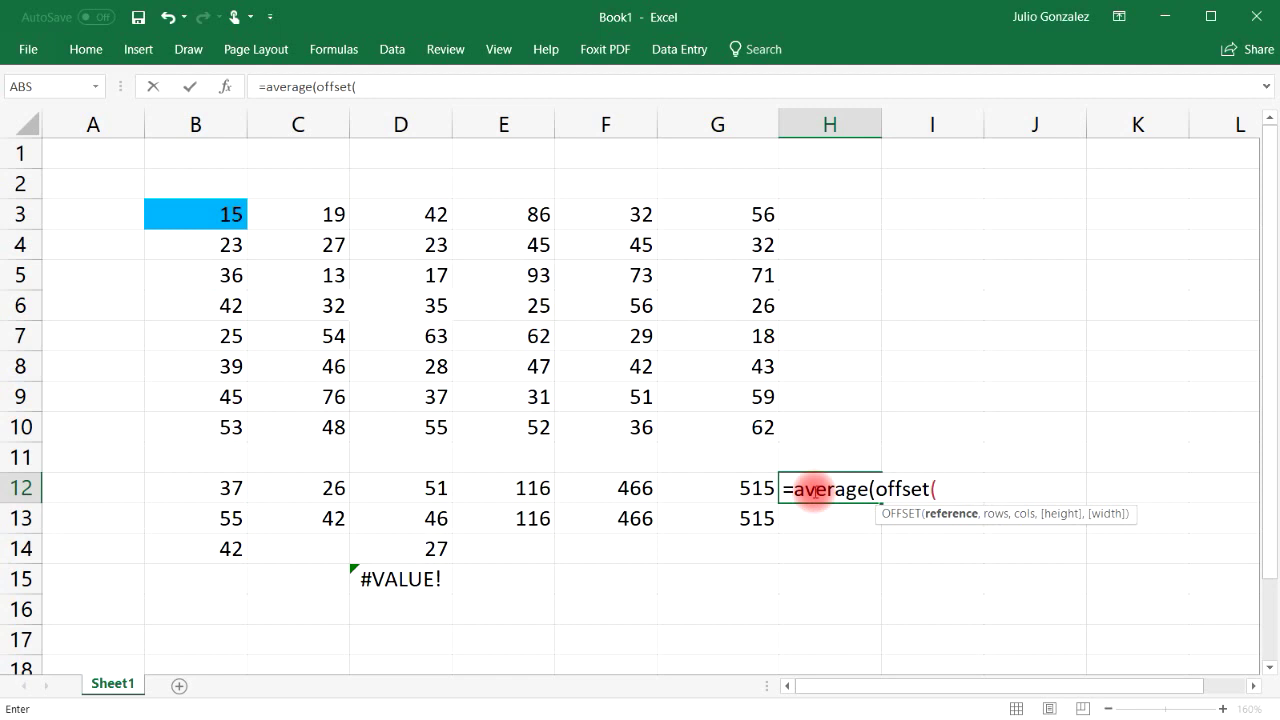
pyautogui.write('B3,')
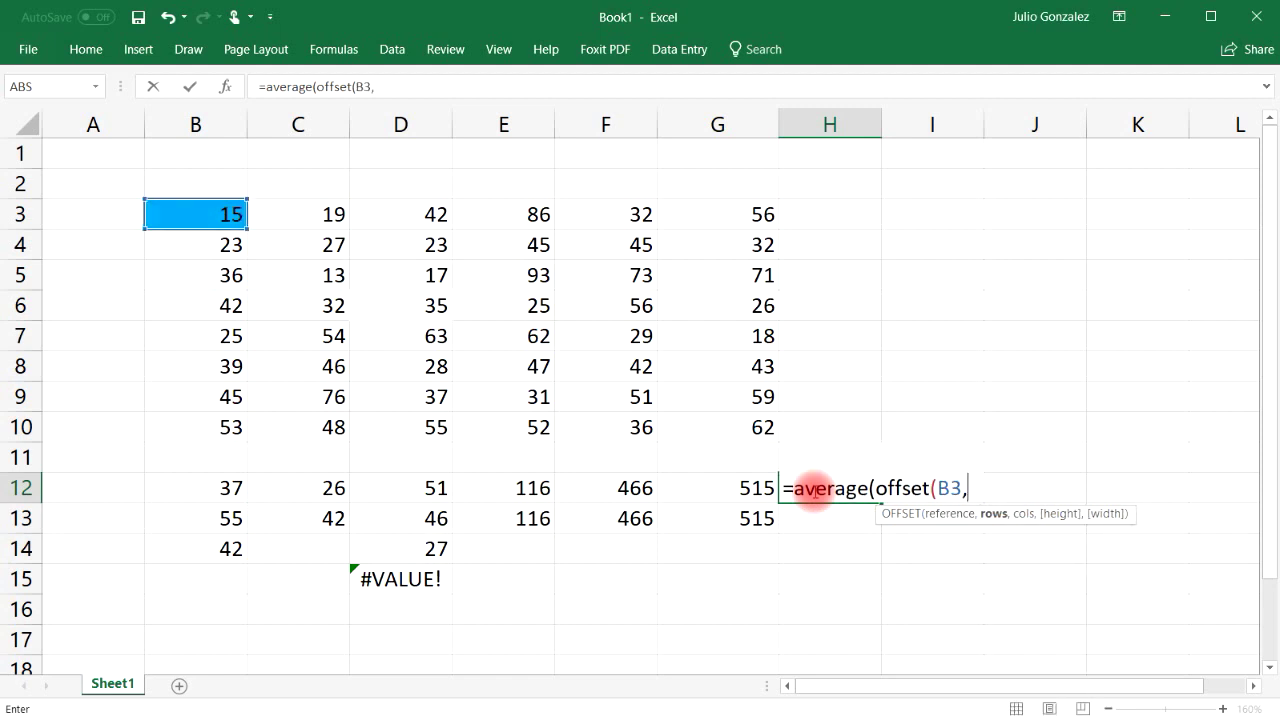
pyautogui.write('1,3')
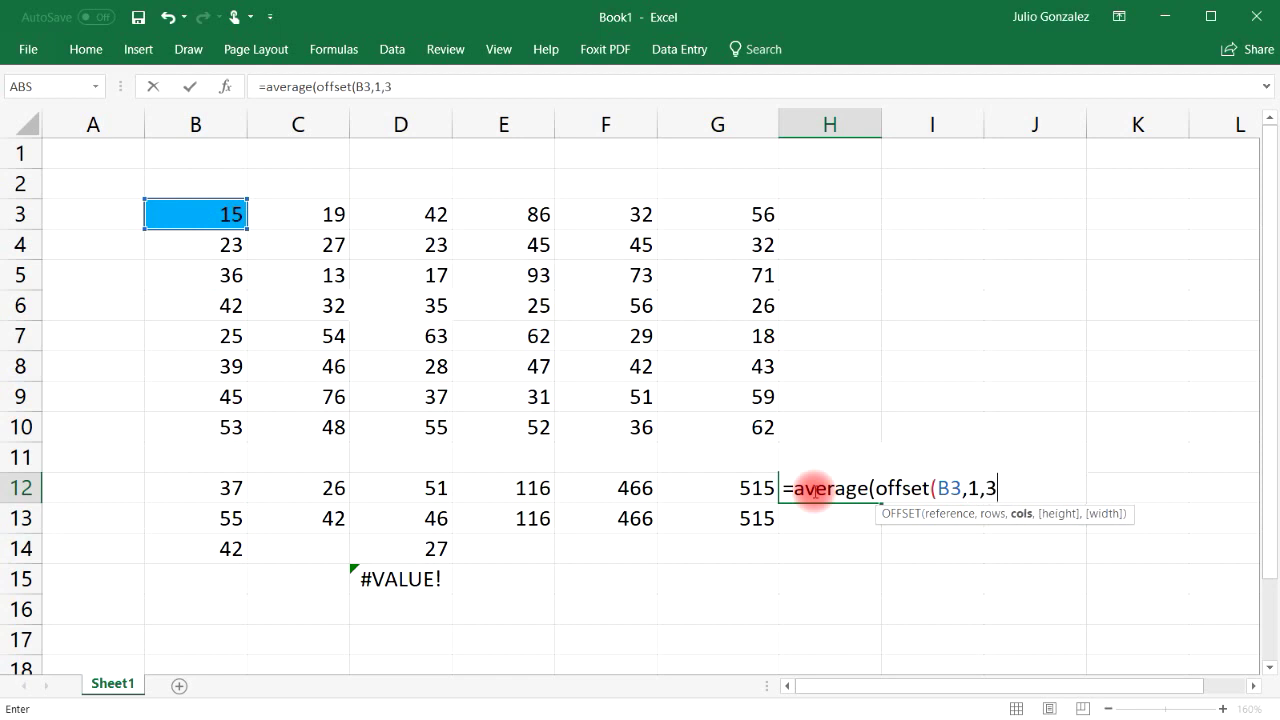
pyautogui.write(',')
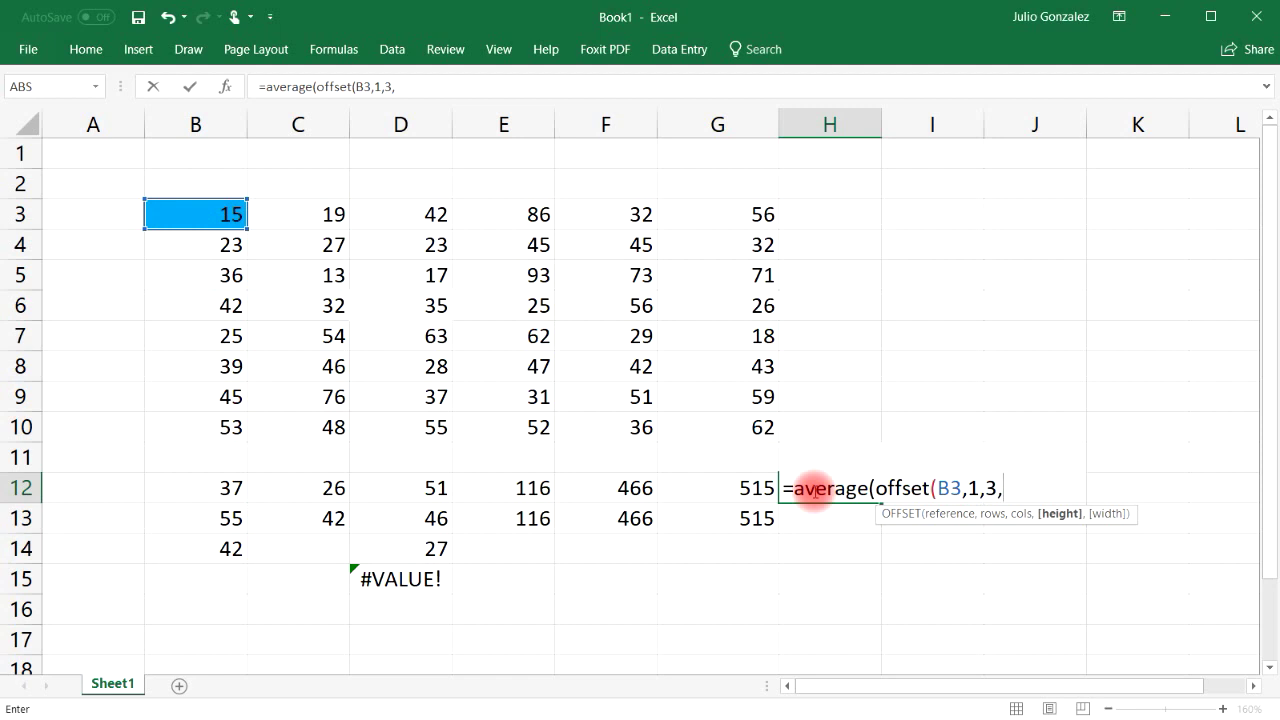
pyautogui.write('3,3,')
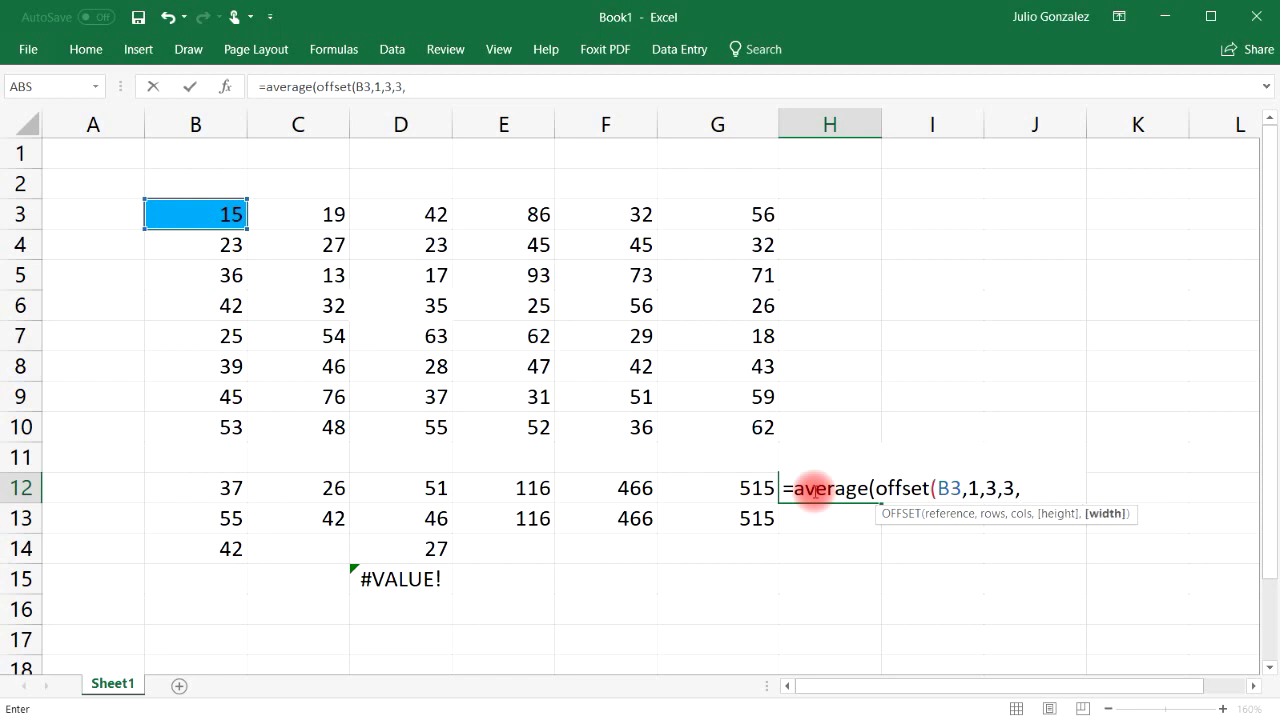
pyautogui.write('))')
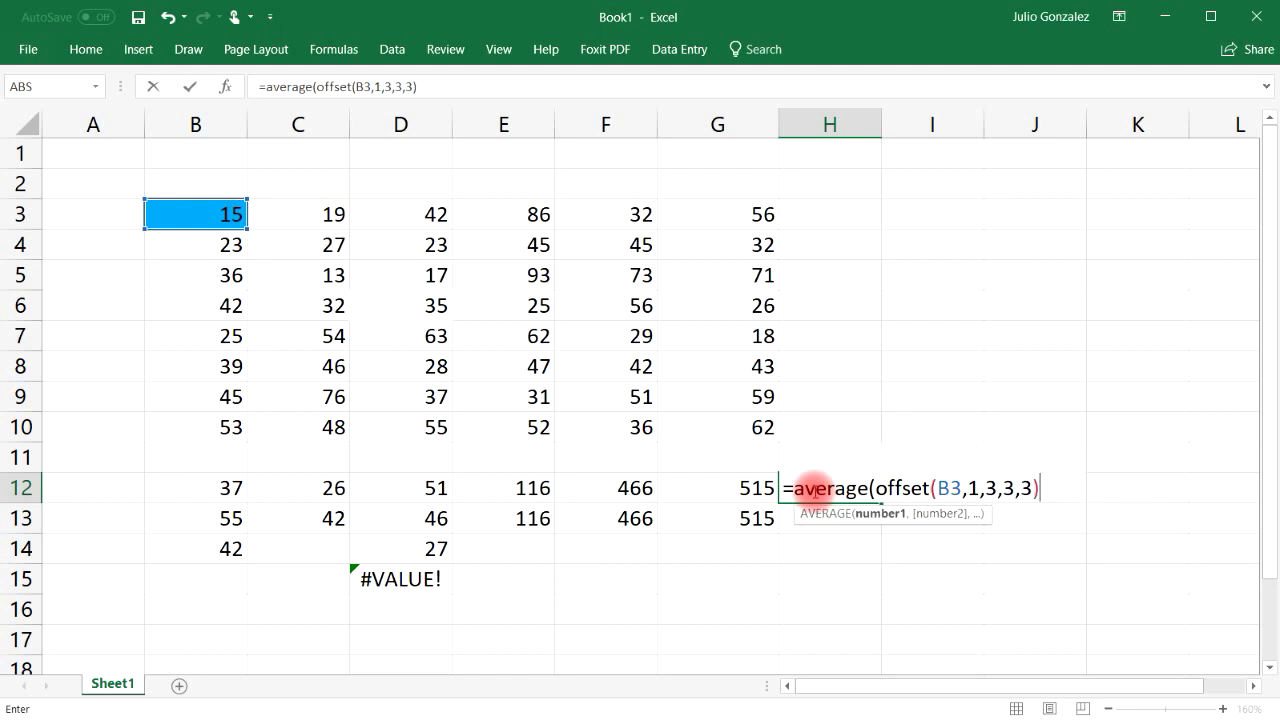
pyautogui.press('Return')
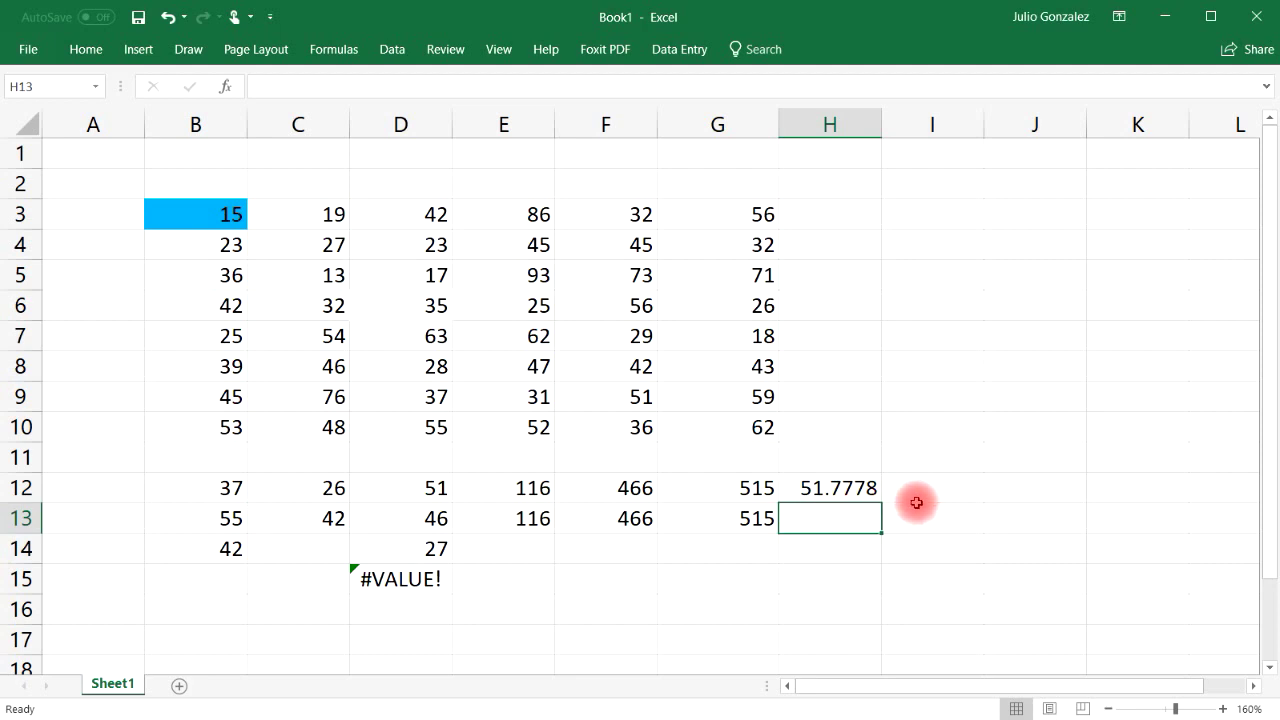
# Step: Trace the H12 formula's offset from B3 one row down and three columns across, and fill the destination cell E4 with red
pyautogui.click(873, 490)
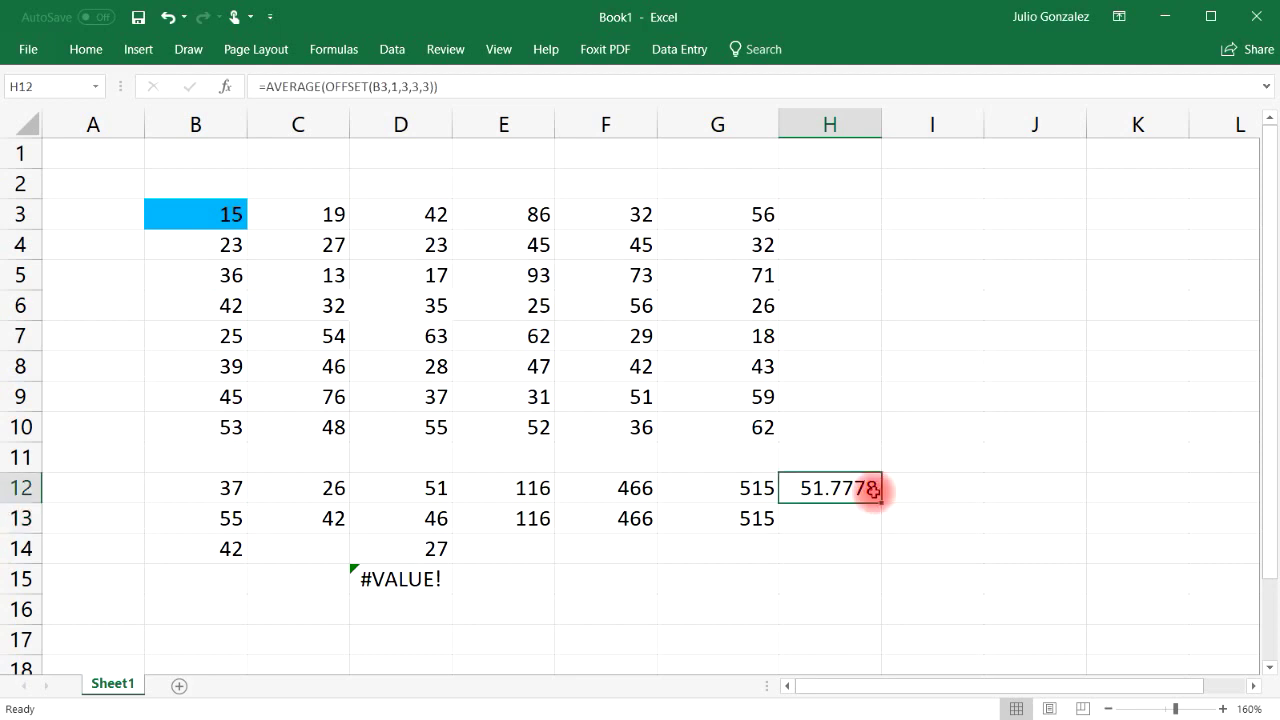
pyautogui.click(232, 213)
pyautogui.click(231, 247)
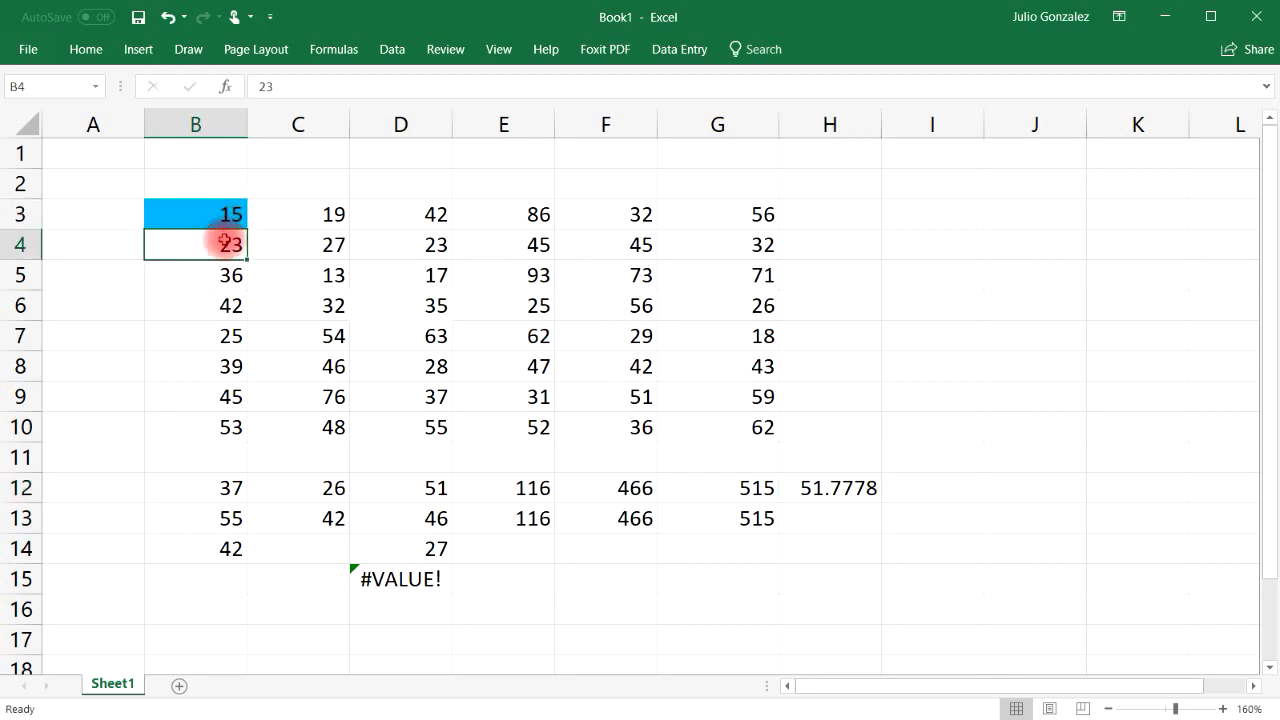
pyautogui.click(296, 249)
pyautogui.click(406, 246)
pyautogui.click(517, 241)
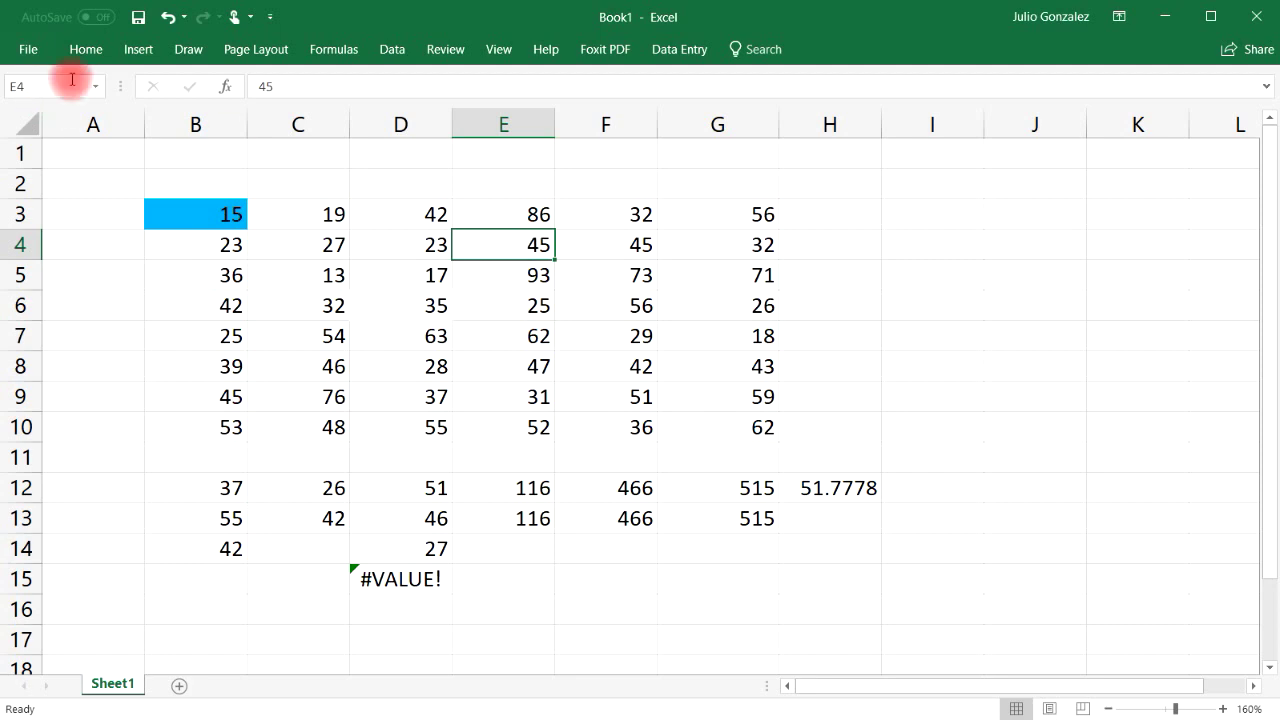
pyautogui.click(86, 49)
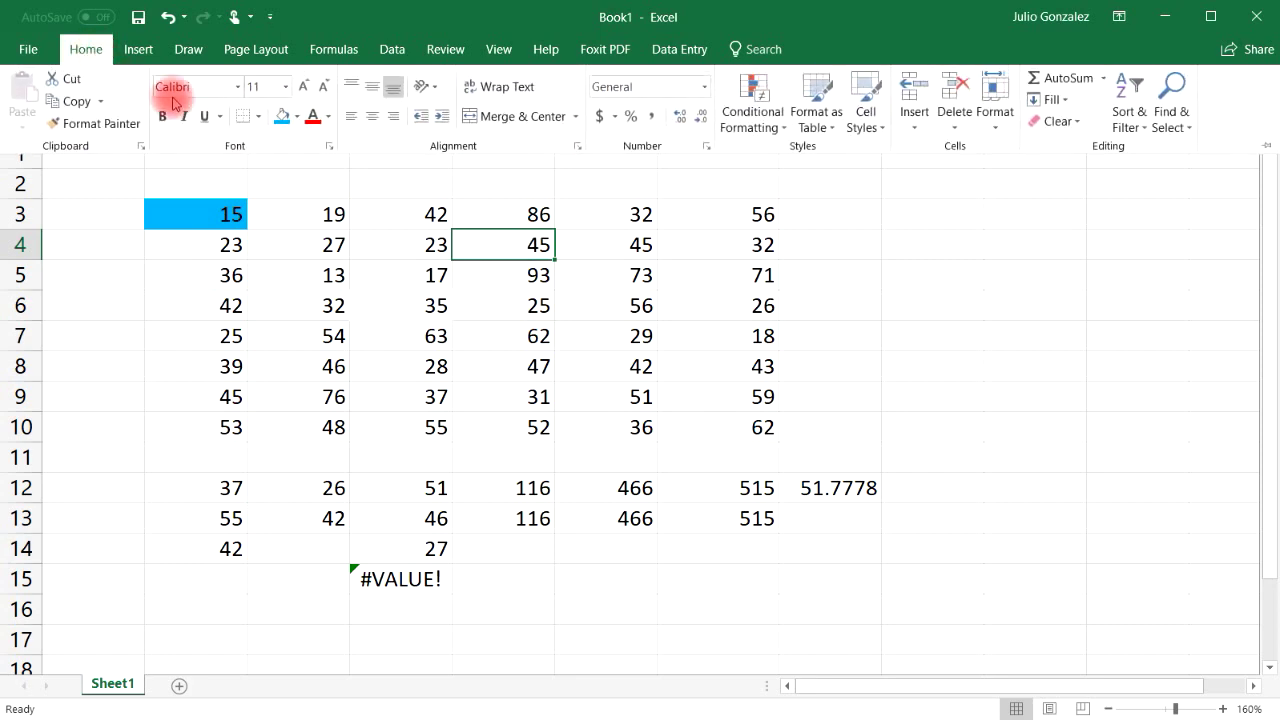
pyautogui.click(296, 128)
pyautogui.click(285, 263)
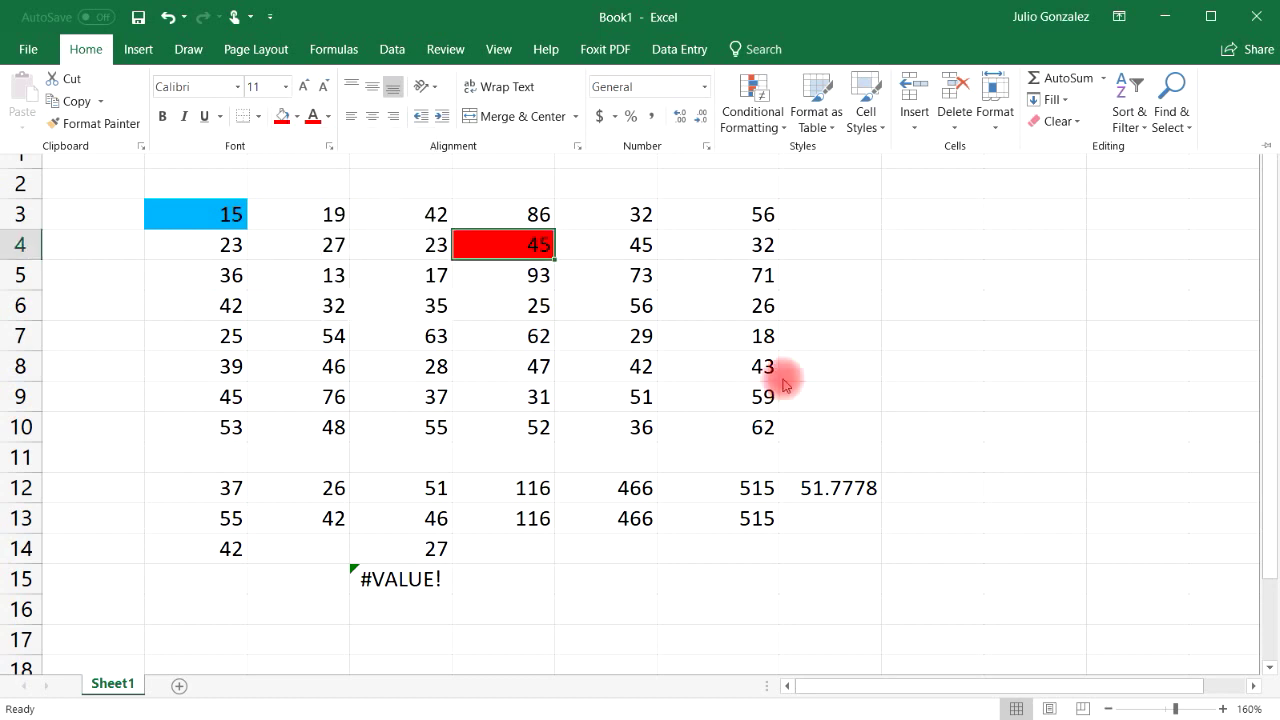
# Step: Review the H12 formula and highlight the three-by-three range E4:G6 that it averages
pyautogui.click(866, 488)
pyautogui.click(866, 488)
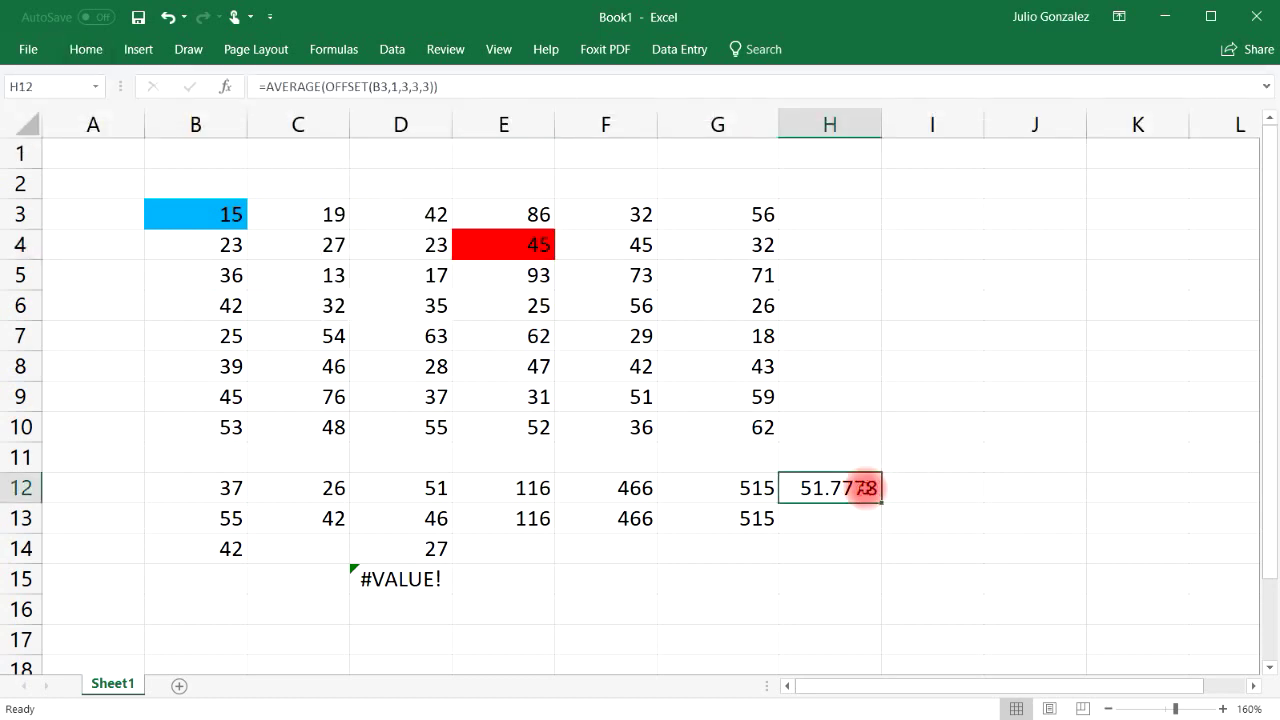
pyautogui.moveTo(537, 246); pyautogui.dragTo(730, 318)
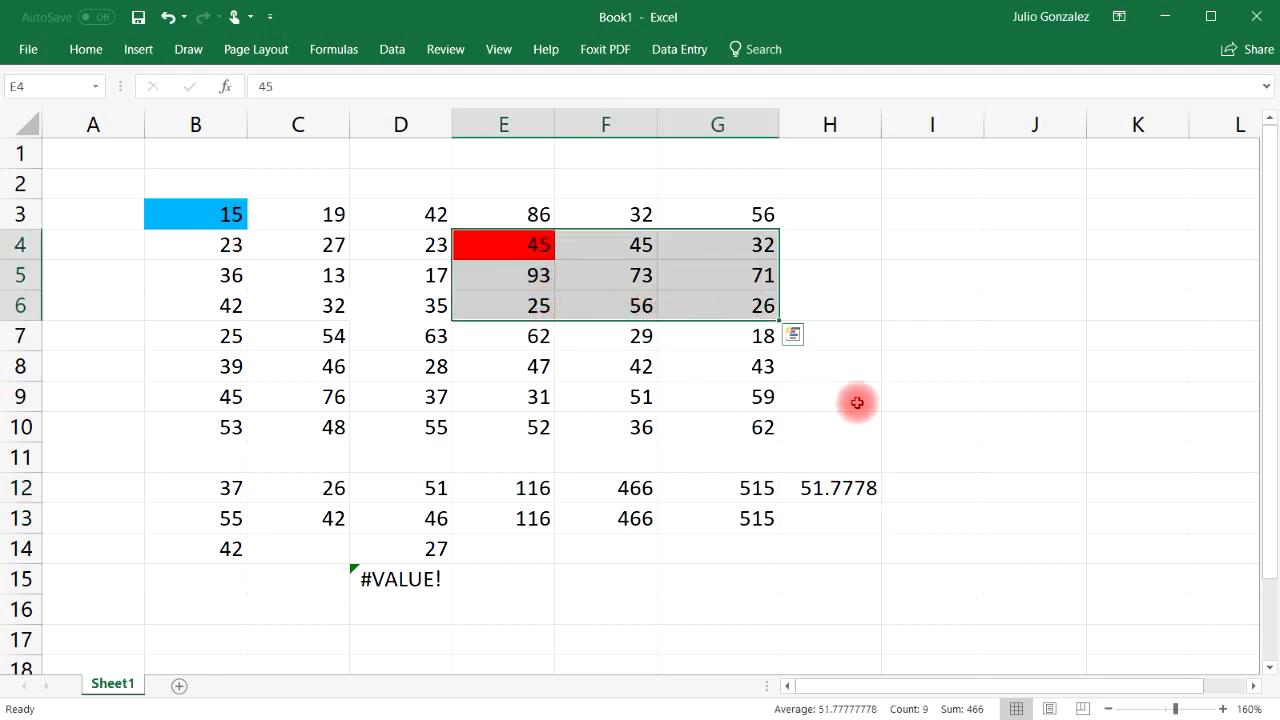
# Step: Enter a plain AVERAGE of the range E4:G6 in cell H13 to check the H12 result
pyautogui.click(812, 517)
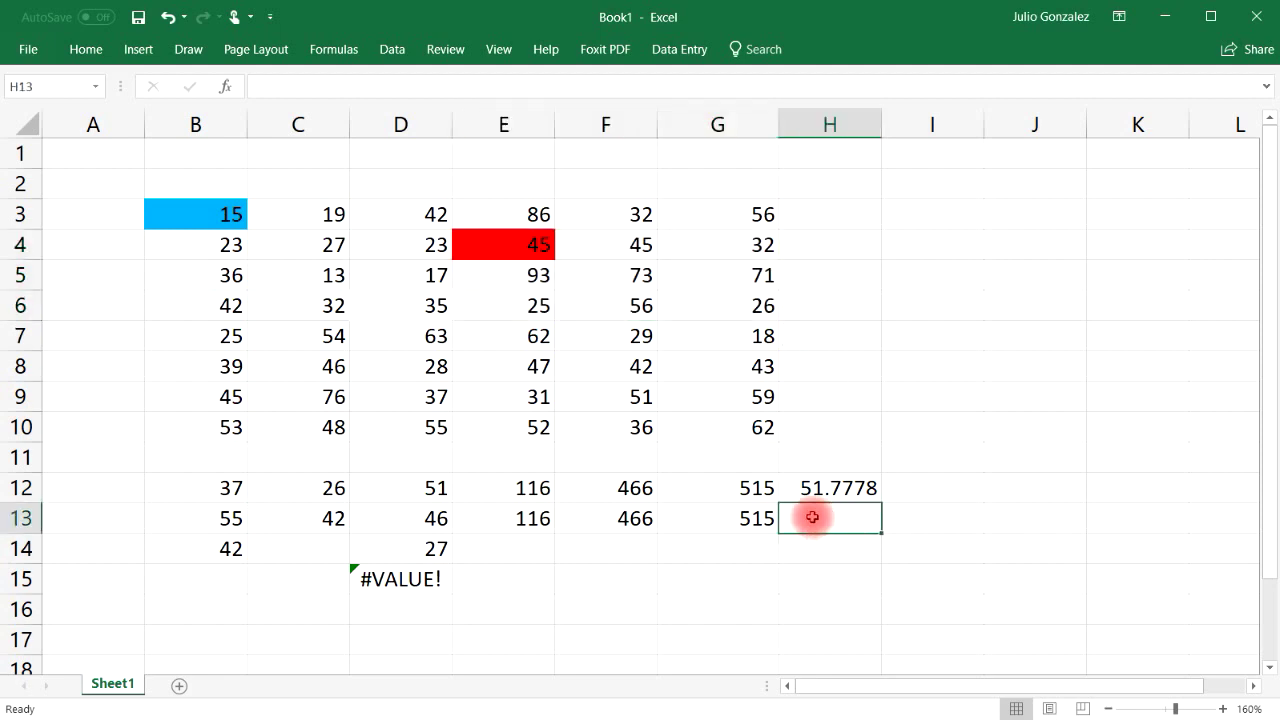
pyautogui.write('=ave')
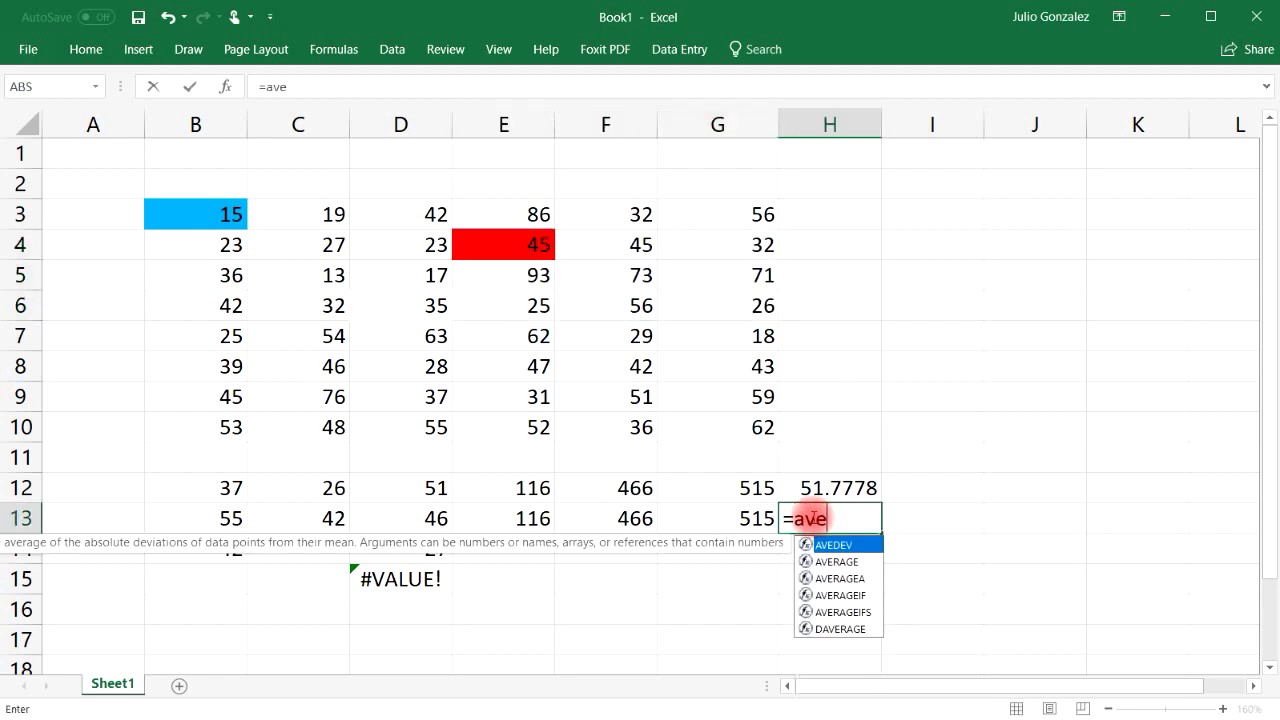
pyautogui.write('rage(')
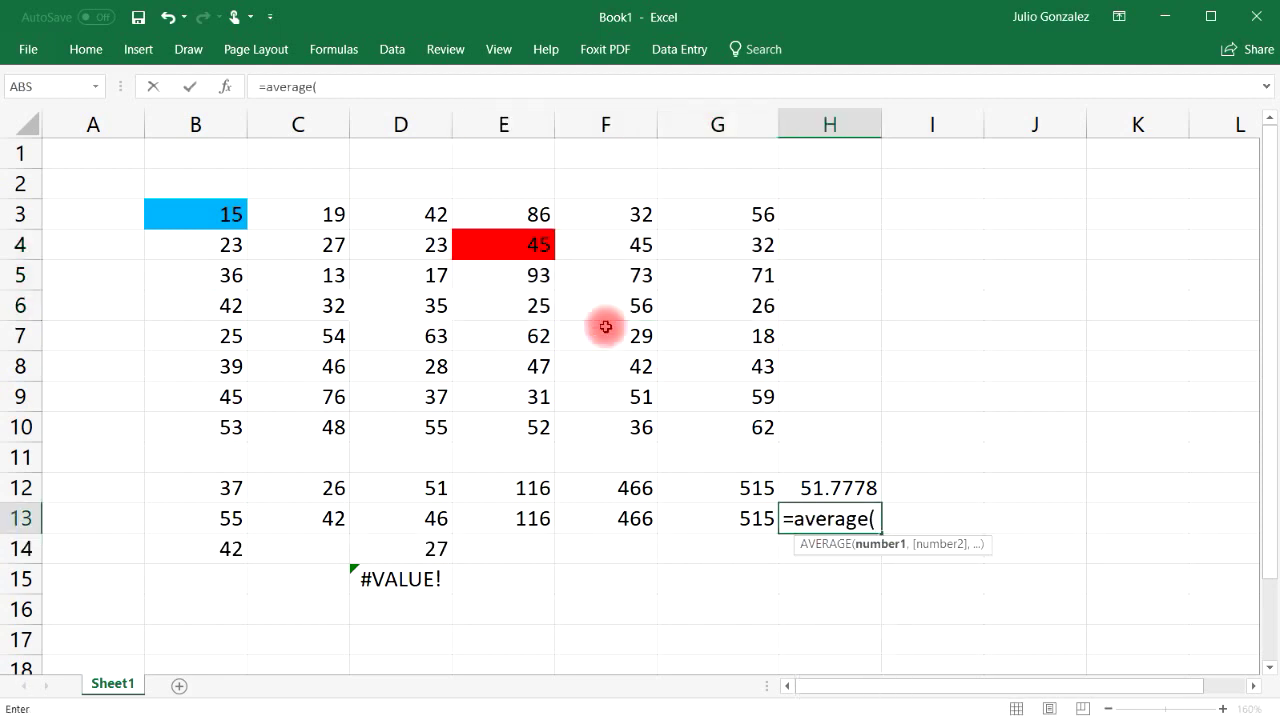
pyautogui.moveTo(536, 246); pyautogui.dragTo(694, 314)
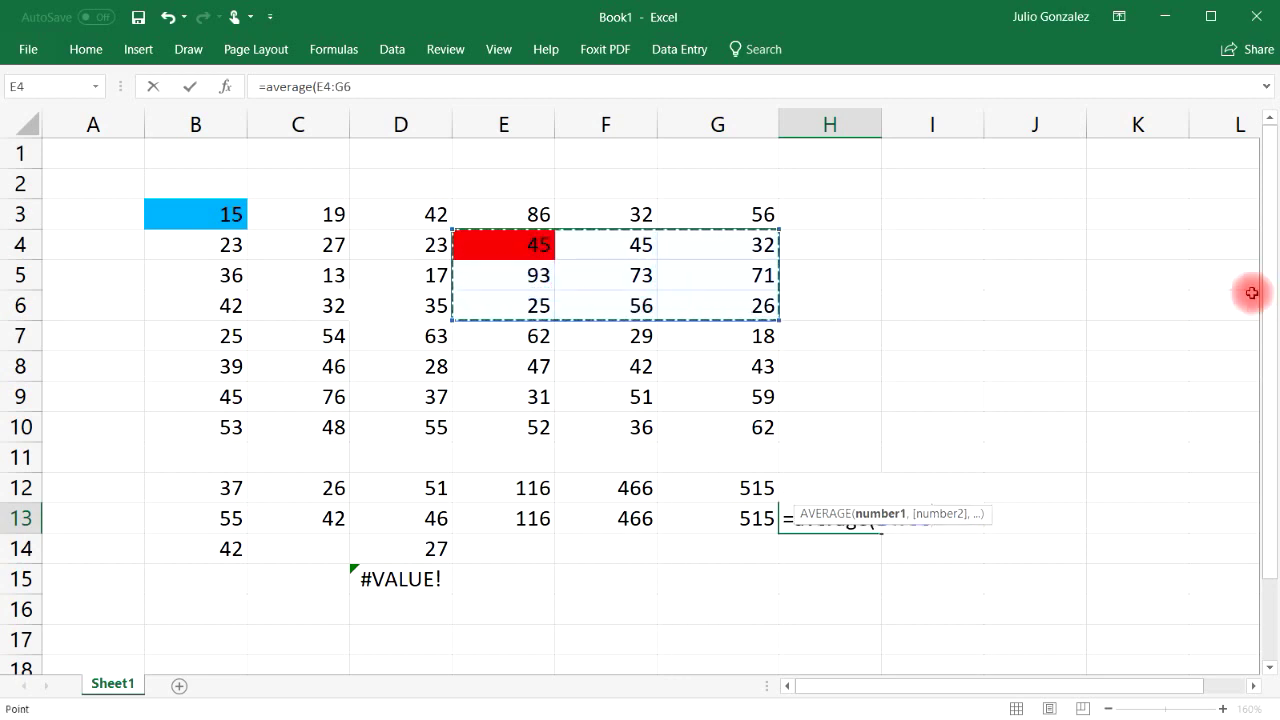
pyautogui.press('Return')
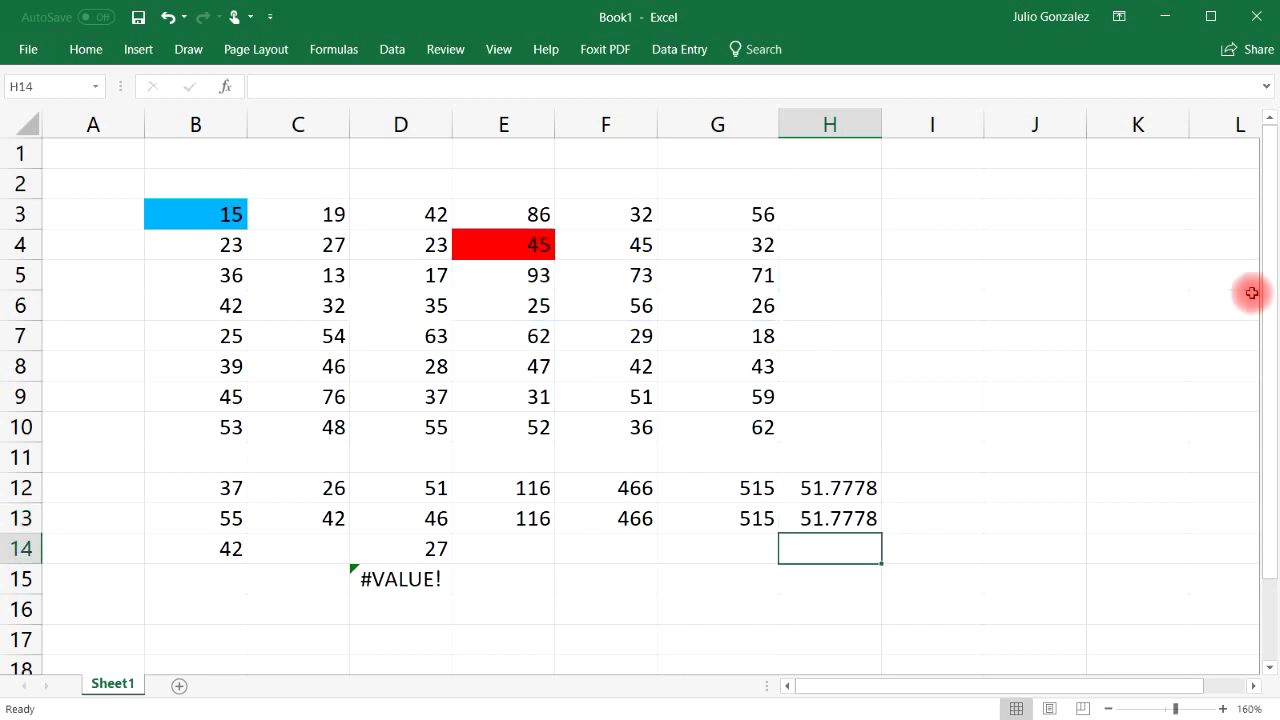